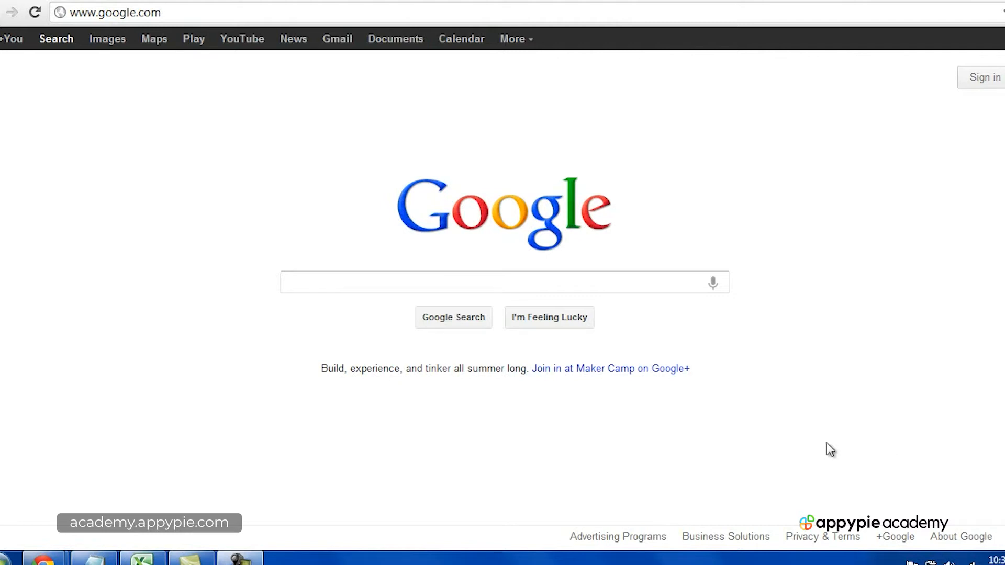
{"action": "left_click", "coordinate": [253, 559]}
{"action": "left_click", "coordinate": [969, 492]}
{"action": "left_click", "coordinate": [252, 560]}
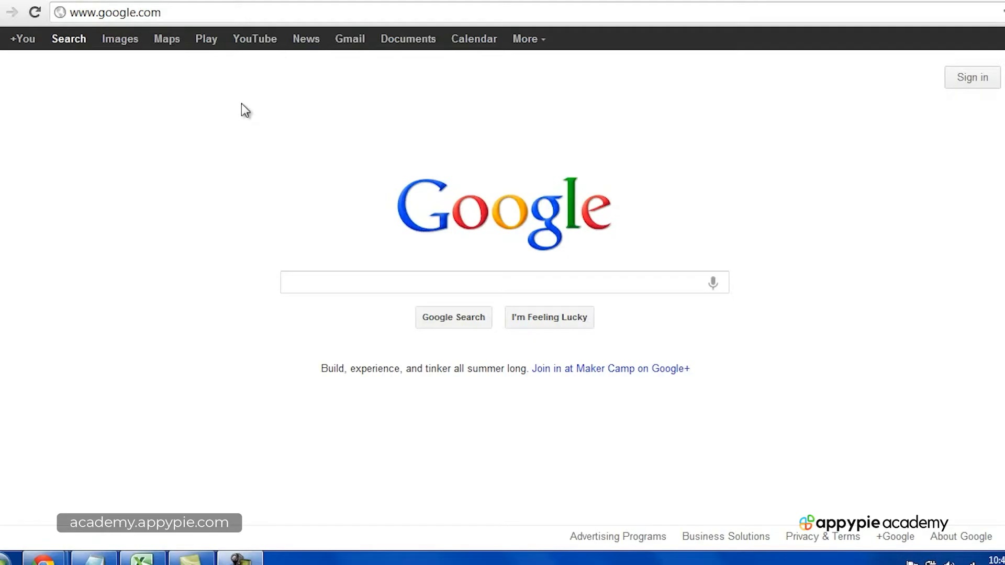
Step: Open makemoneyfromhomelionsclub.com in a new incognito window and dismiss the newsletter sign-up popup
{"action": "key", "text": "ctrl+shift+n"}
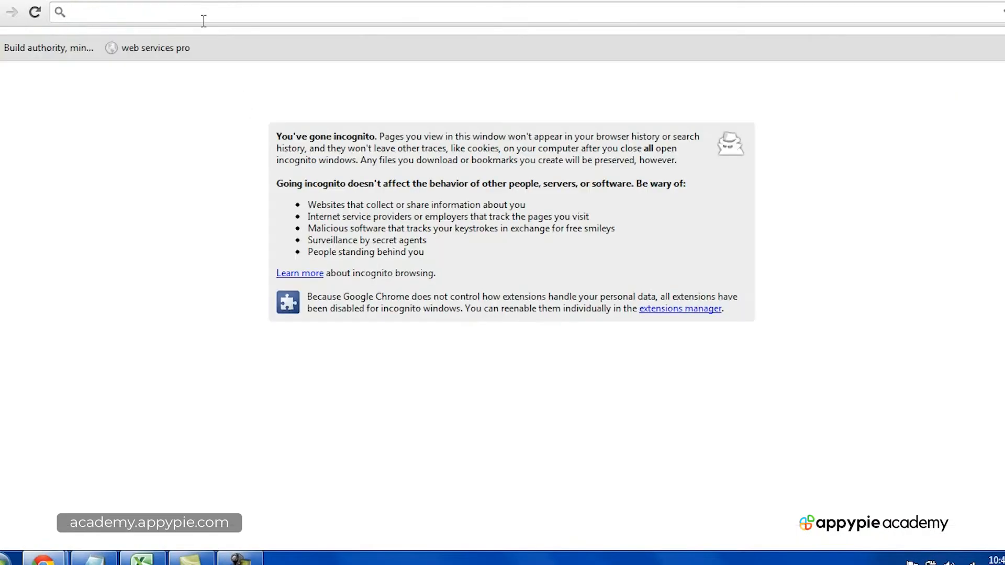
{"action": "type", "text": "make"}
{"action": "key", "text": "Return"}
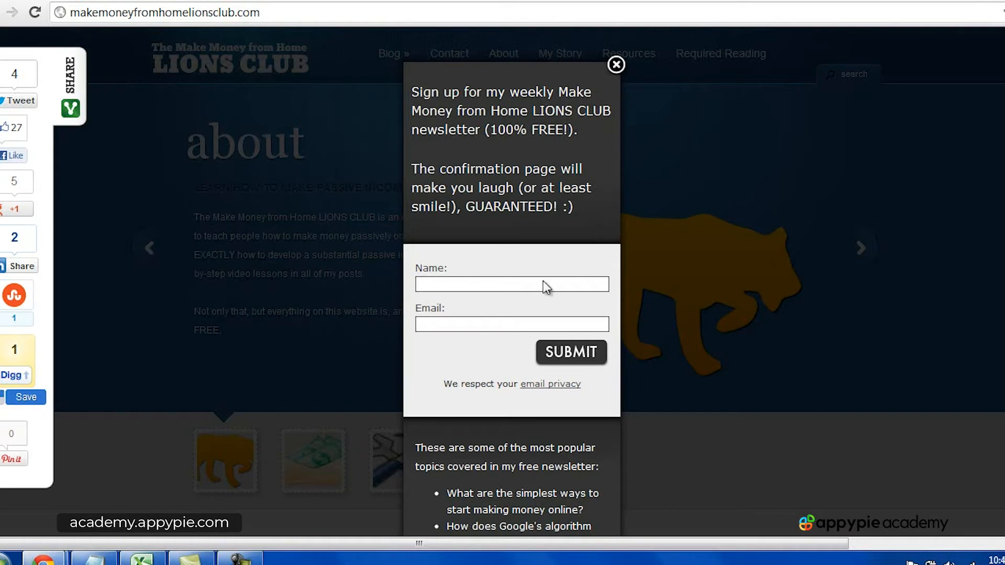
{"action": "left_click", "coordinate": [616, 65]}
Step: Look over the LIONS CLUB home page and open its Resources page
{"action": "scroll", "coordinate": [617, 69], "scroll_direction": "down", "scroll_amount": 2}
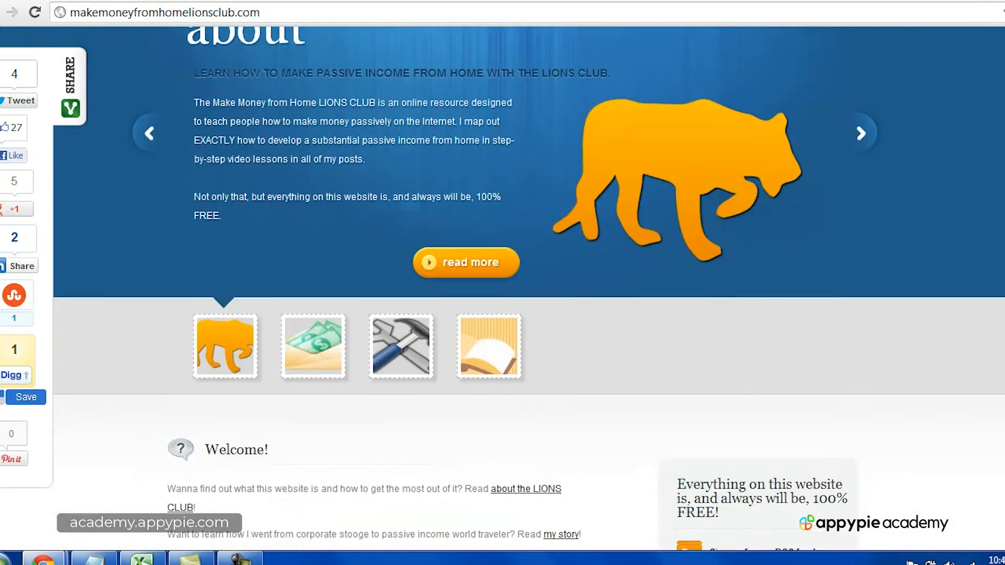
{"action": "scroll", "coordinate": [835, 292], "scroll_direction": "down", "scroll_amount": 12}
{"action": "scroll", "coordinate": [834, 292], "scroll_direction": "down", "scroll_amount": 3}
{"action": "scroll", "coordinate": [834, 285], "scroll_direction": "up", "scroll_amount": 3}
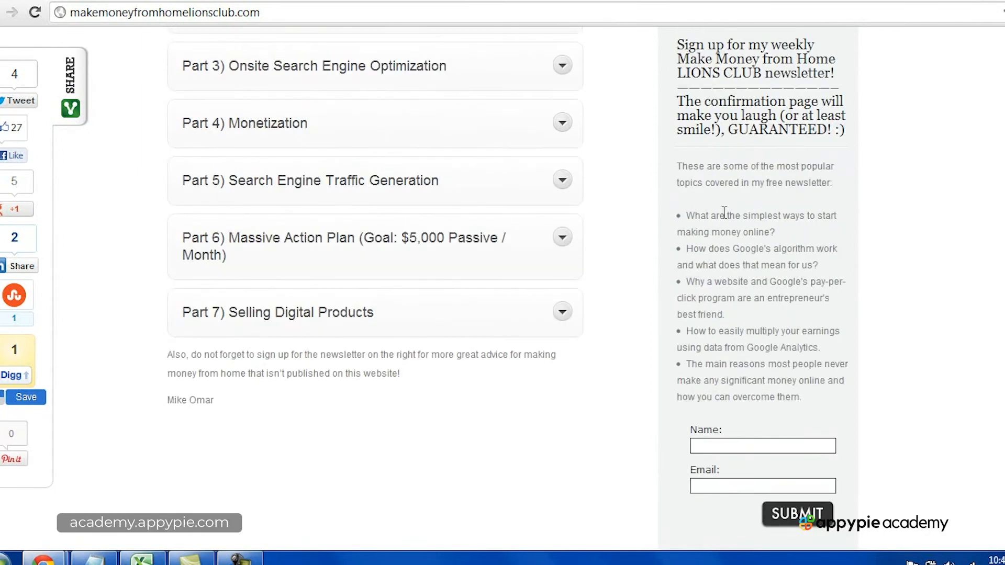
{"action": "scroll", "coordinate": [708, 306], "scroll_direction": "up", "scroll_amount": 14}
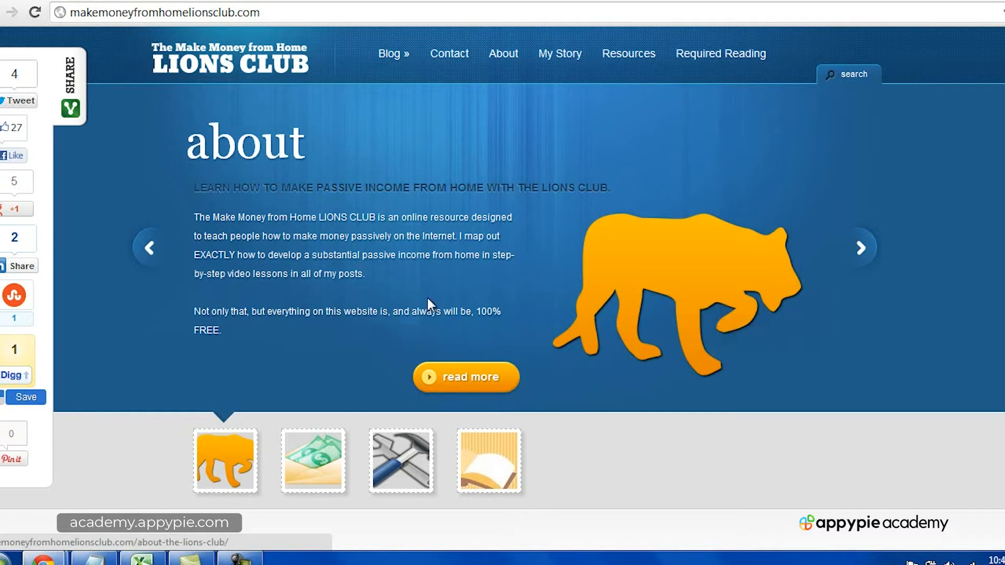
{"action": "left_click", "coordinate": [637, 62]}
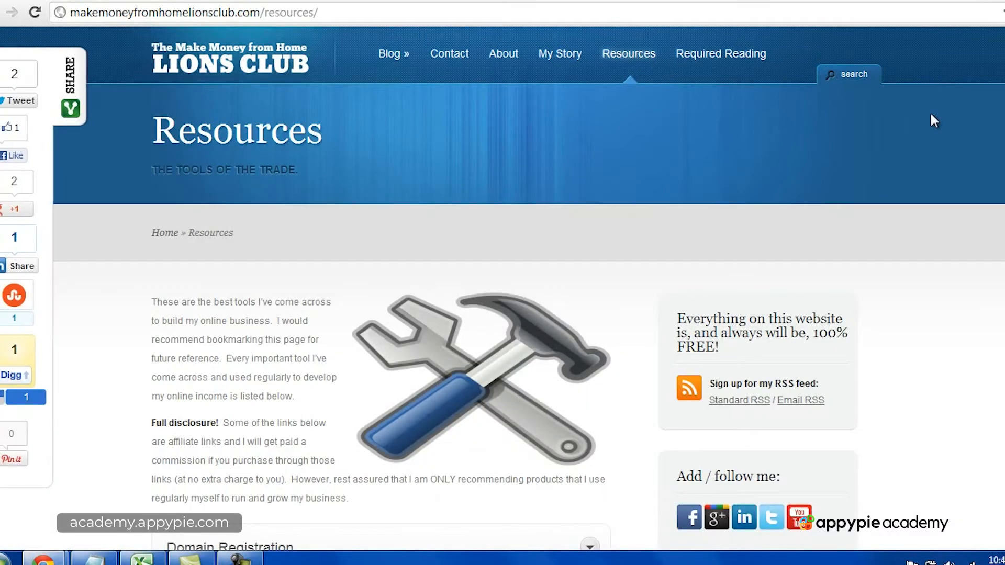
Step: Expand the Email Marketing section in the list of tools on the Resources page
{"action": "scroll", "coordinate": [931, 121], "scroll_direction": "down", "scroll_amount": 3}
{"action": "scroll", "coordinate": [811, 199], "scroll_direction": "down", "scroll_amount": 10}
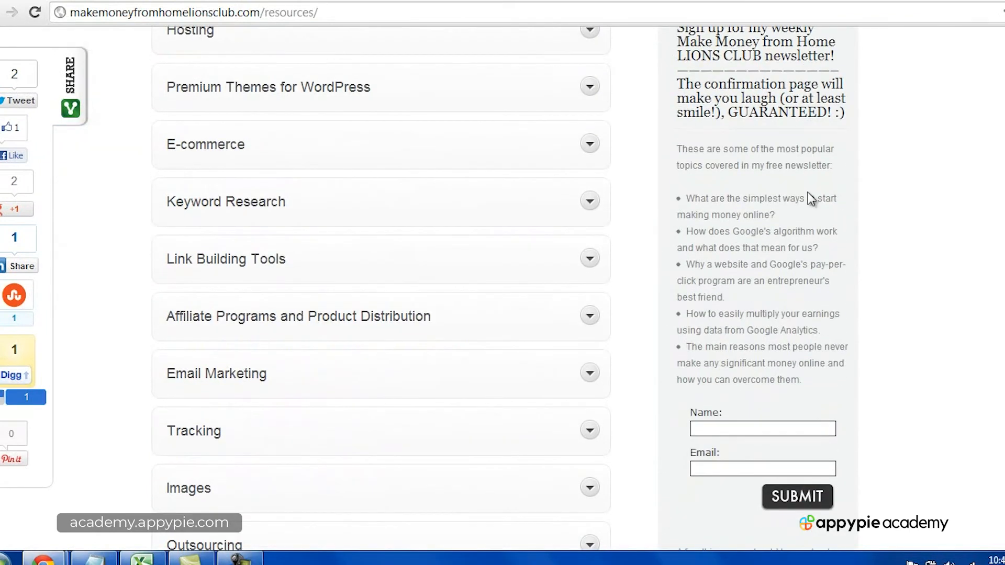
{"action": "scroll", "coordinate": [722, 332], "scroll_direction": "up", "scroll_amount": 9}
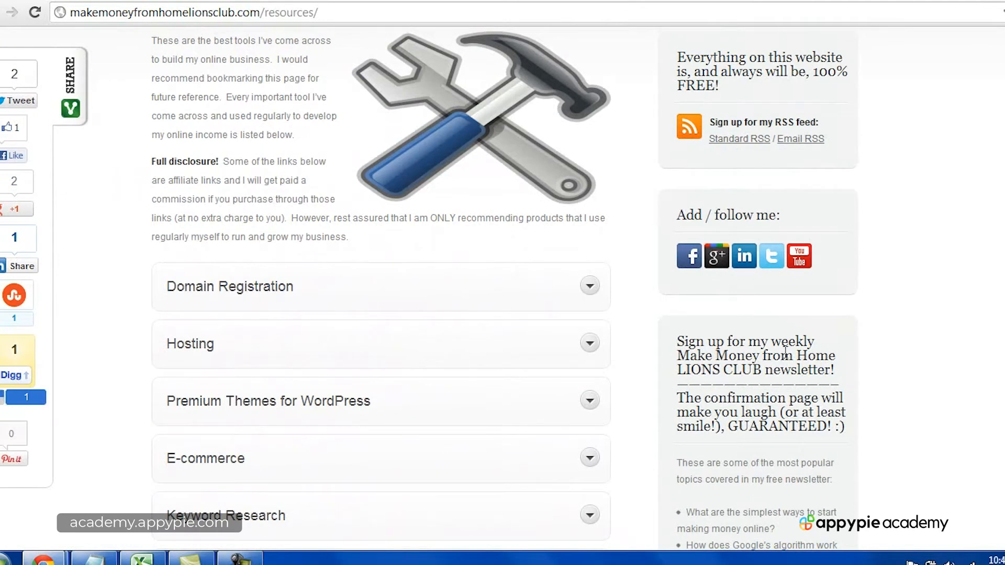
{"action": "scroll", "coordinate": [785, 352], "scroll_direction": "up", "scroll_amount": 5}
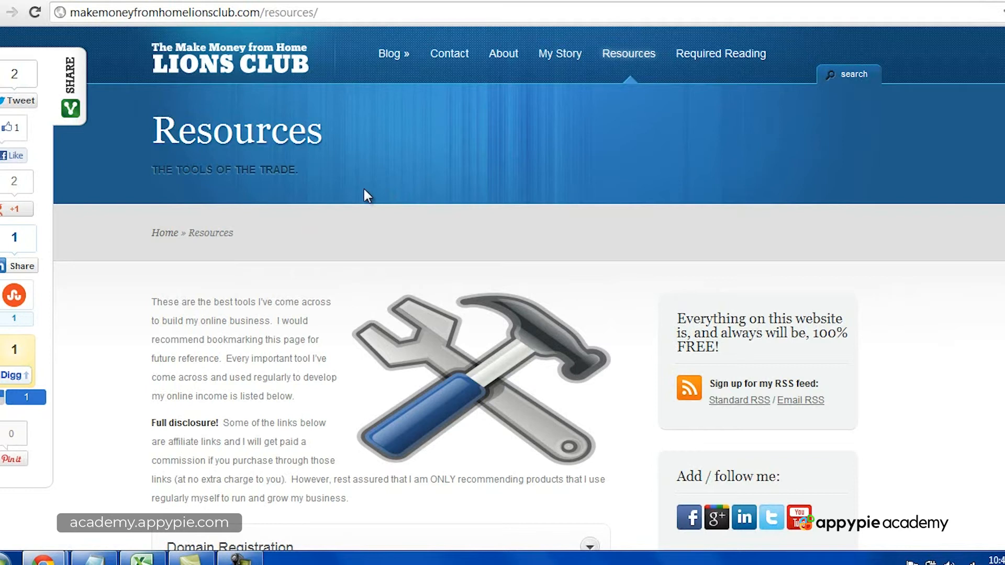
{"action": "scroll", "coordinate": [365, 195], "scroll_direction": "down", "scroll_amount": 5}
{"action": "scroll", "coordinate": [365, 196], "scroll_direction": "up", "scroll_amount": 5}
{"action": "scroll", "coordinate": [365, 196], "scroll_direction": "down", "scroll_amount": 5}
{"action": "scroll", "coordinate": [364, 189], "scroll_direction": "down", "scroll_amount": 8}
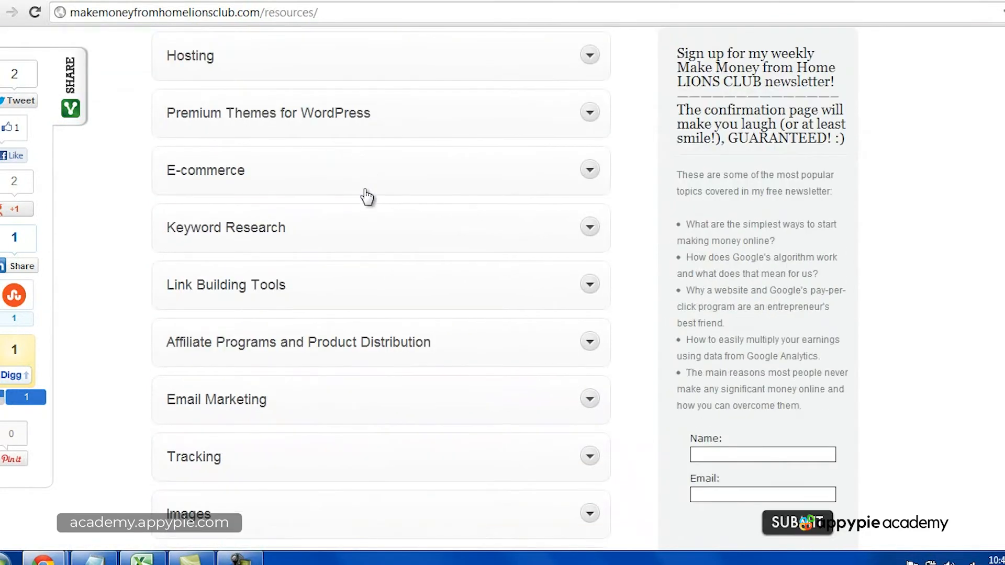
{"action": "scroll", "coordinate": [364, 190], "scroll_direction": "down", "scroll_amount": 2}
{"action": "left_click", "coordinate": [575, 251]}
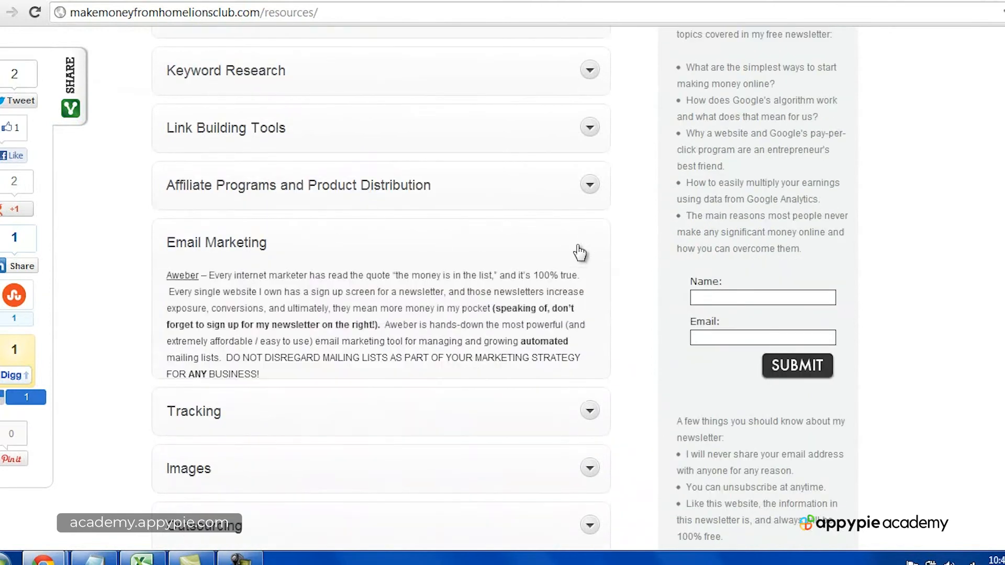
Step: Follow the Aweber link in the Email Marketing section and open AWeber's order page
{"action": "left_click", "coordinate": [174, 279]}
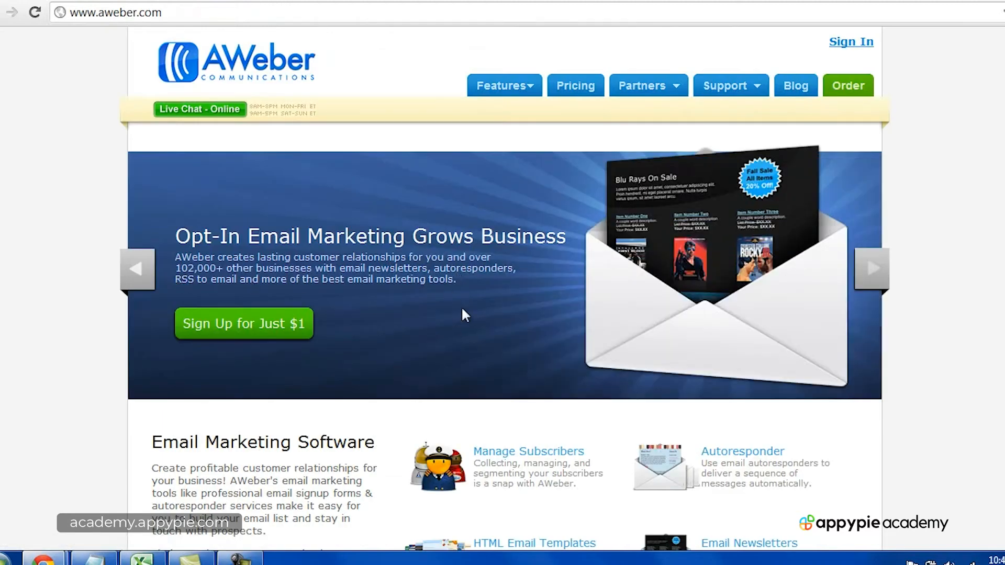
{"action": "left_click", "coordinate": [844, 88]}
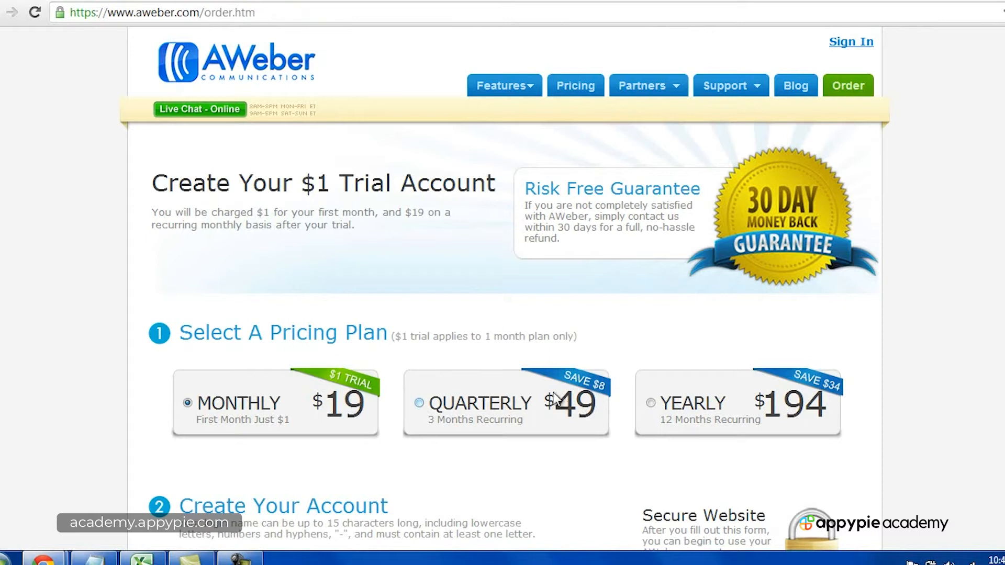
{"action": "left_click", "coordinate": [239, 558]}
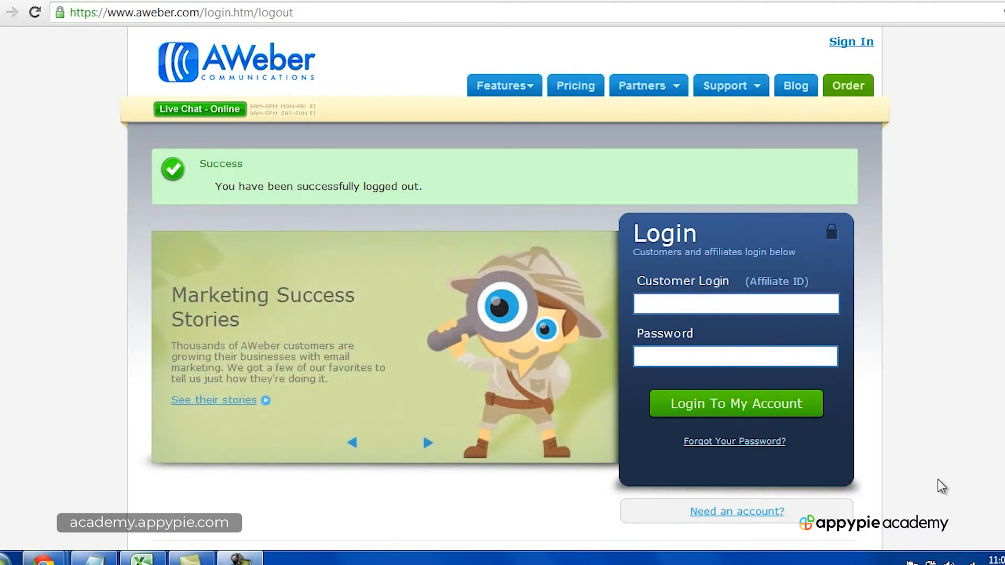
{"action": "left_click", "coordinate": [675, 309]}
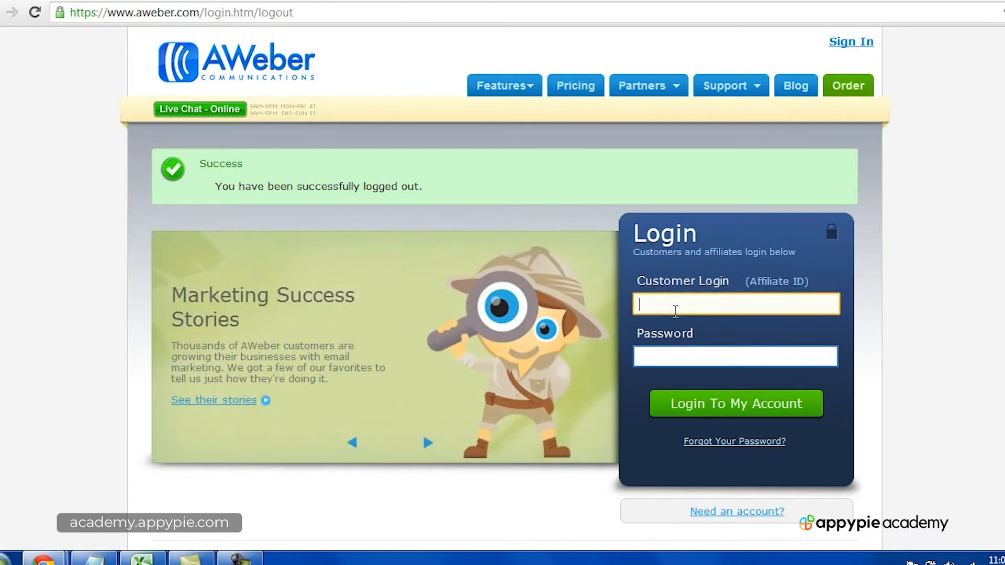
{"action": "left_click", "coordinate": [679, 350]}
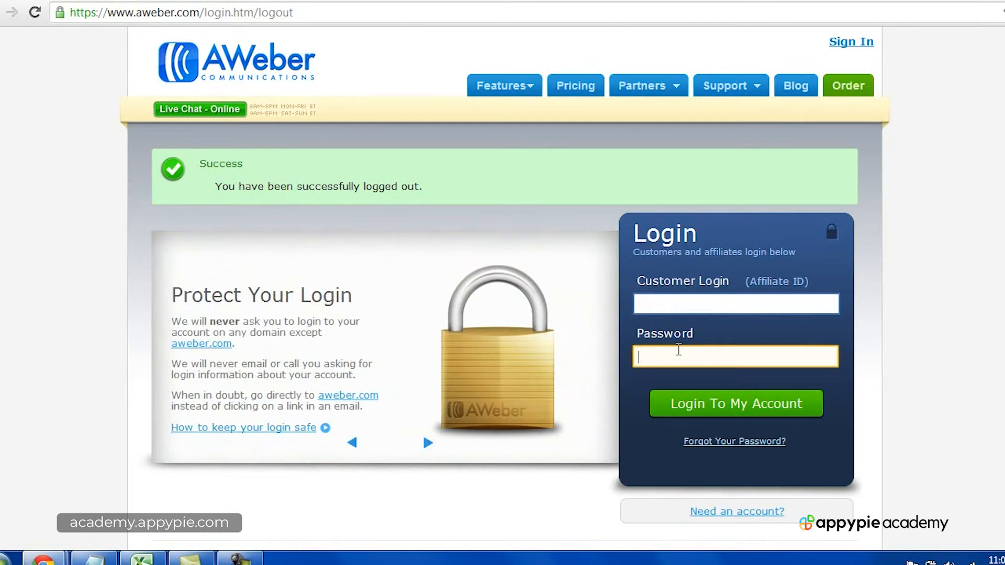
{"action": "left_click", "coordinate": [238, 560]}
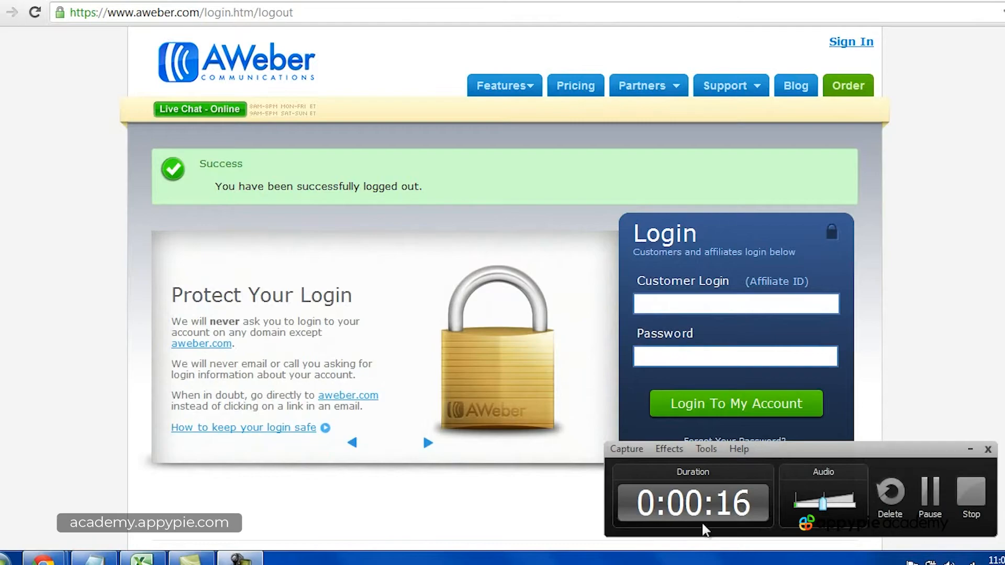
{"action": "left_click", "coordinate": [969, 495]}
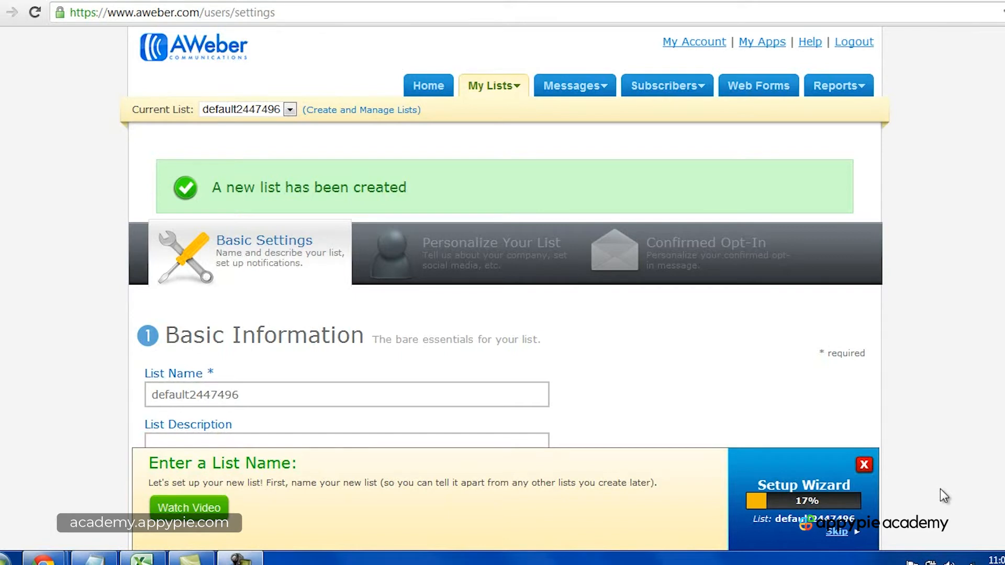
Step: Set the new list's name to "dentist1000" in the Basic Information section
{"action": "scroll", "coordinate": [503, 314], "scroll_direction": "down", "scroll_amount": 2}
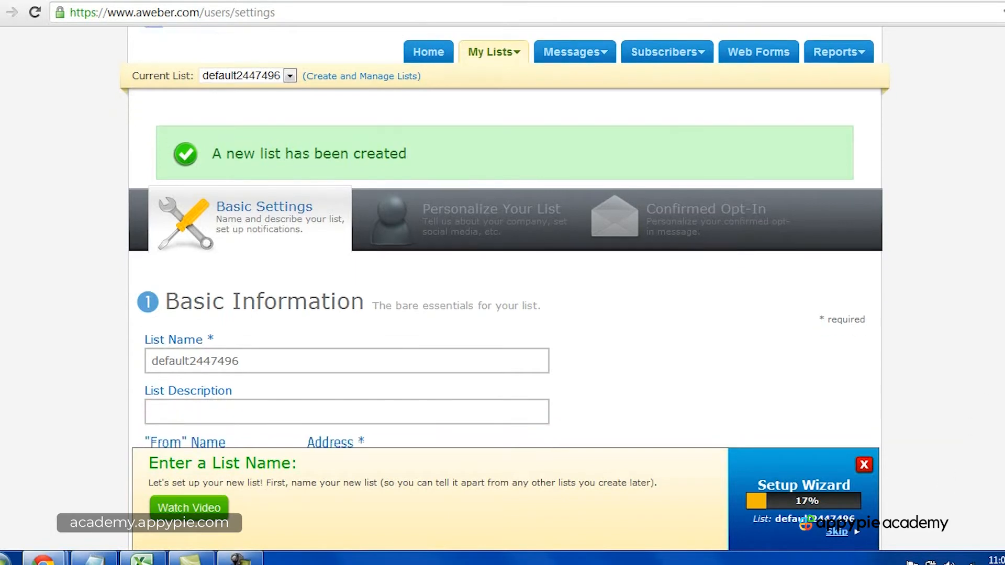
{"action": "left_click", "coordinate": [295, 305]}
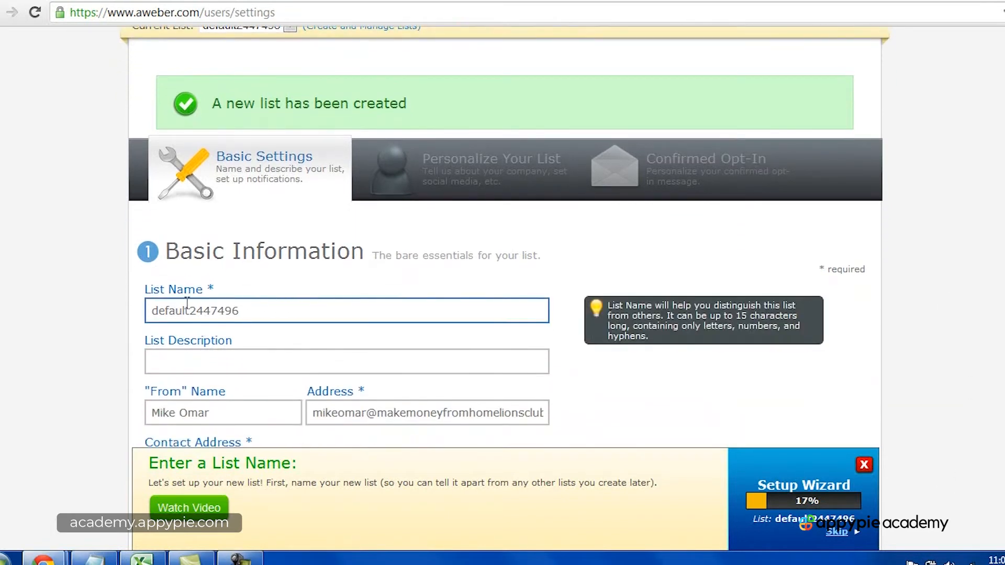
{"action": "double_click", "coordinate": [212, 309]}
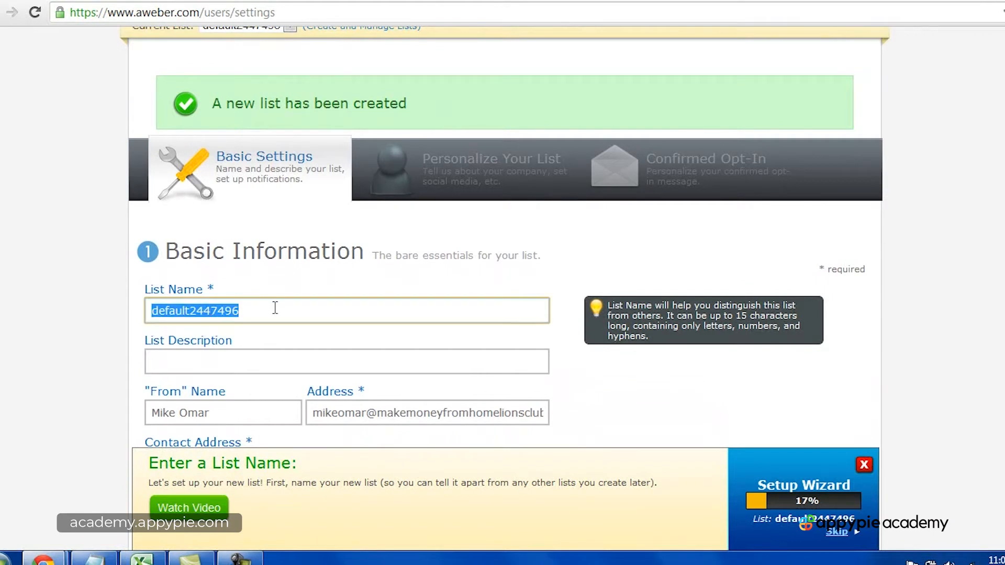
{"action": "type", "text": "dentist"}
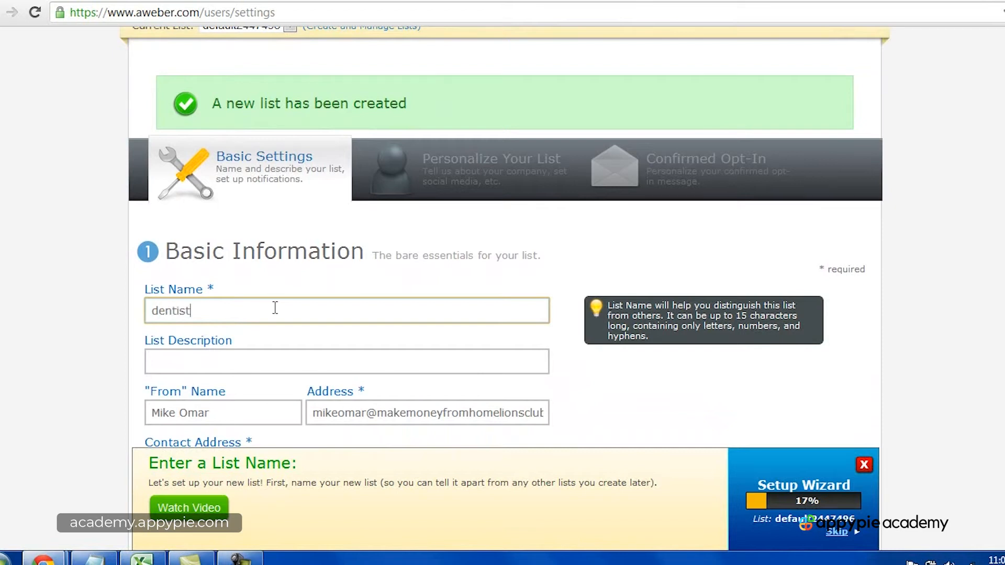
{"action": "key", "text": "Tab"}
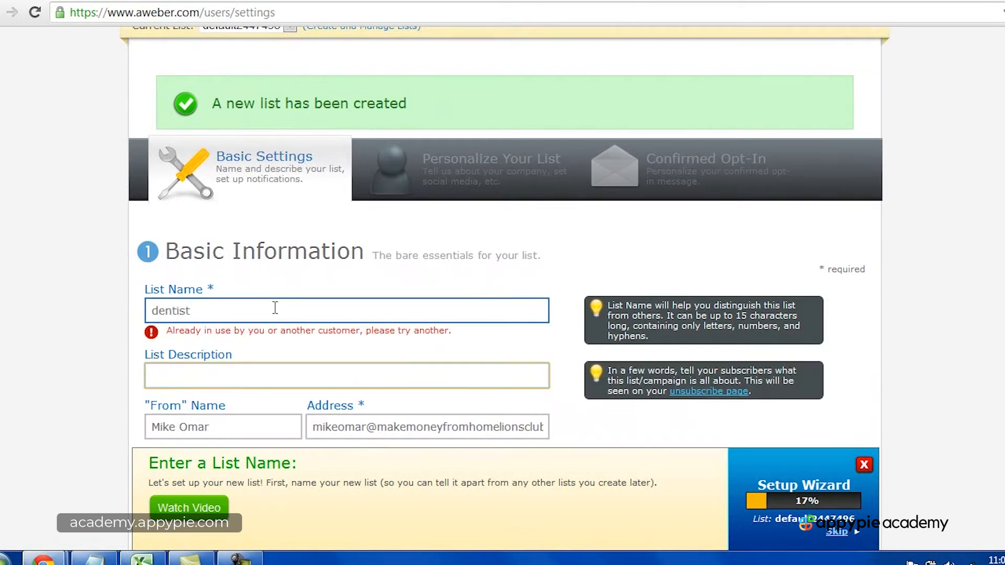
{"action": "left_click", "coordinate": [275, 308]}
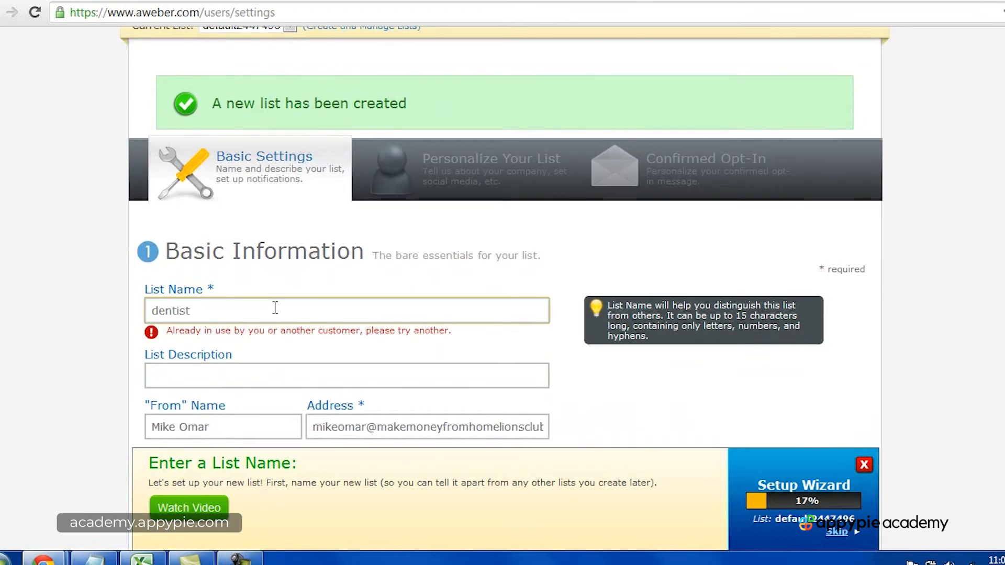
{"action": "type", "text": "1000"}
{"action": "key", "text": "Tab"}
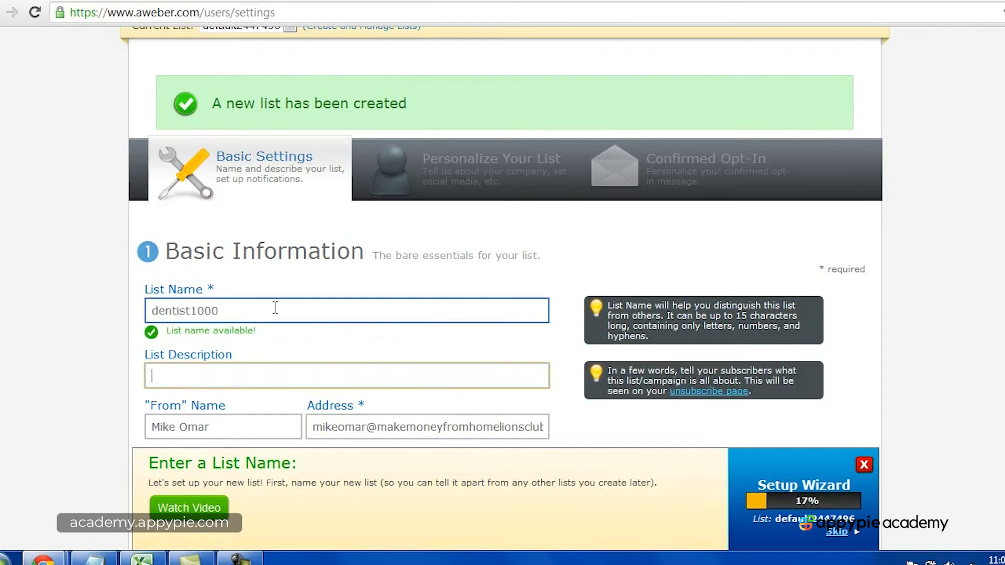
Step: Enter "This is the mailing list for my dental website." as the list description
{"action": "type", "text": "This is the mailing"}
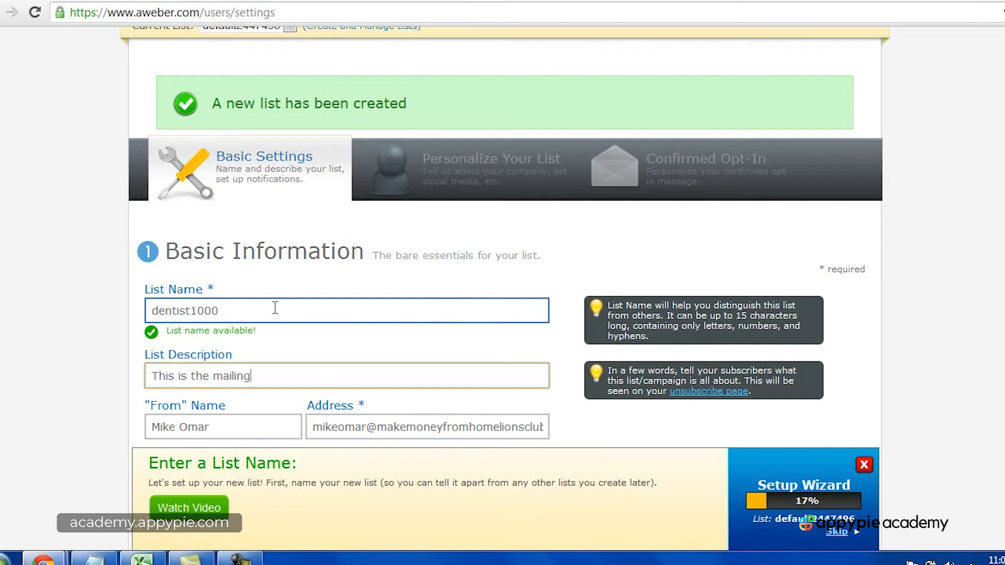
{"action": "type", "text": " list for my dental website."}
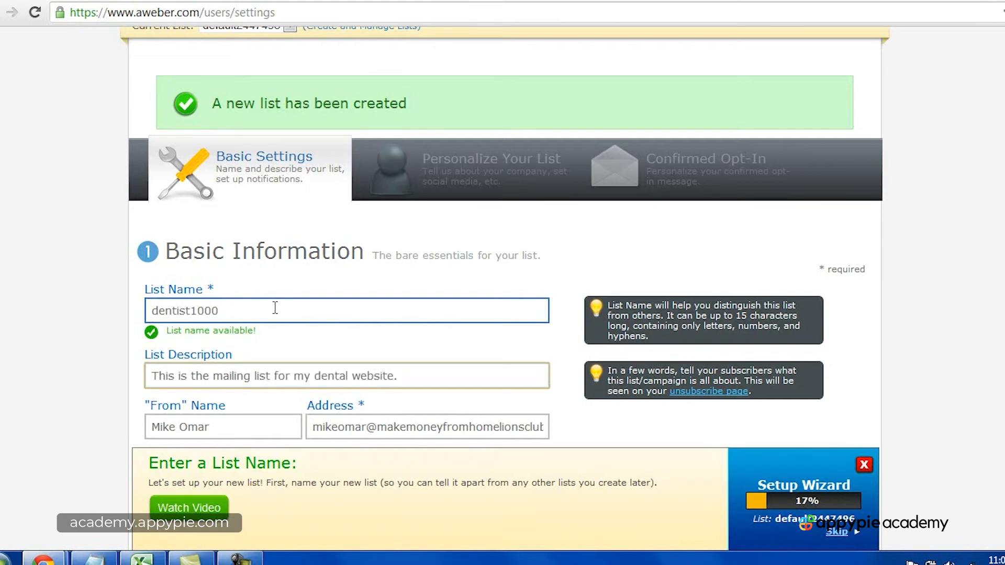
{"action": "scroll", "coordinate": [274, 308], "scroll_direction": "down", "scroll_amount": 2}
{"action": "key", "text": "Tab"}
{"action": "left_click", "coordinate": [332, 349]}
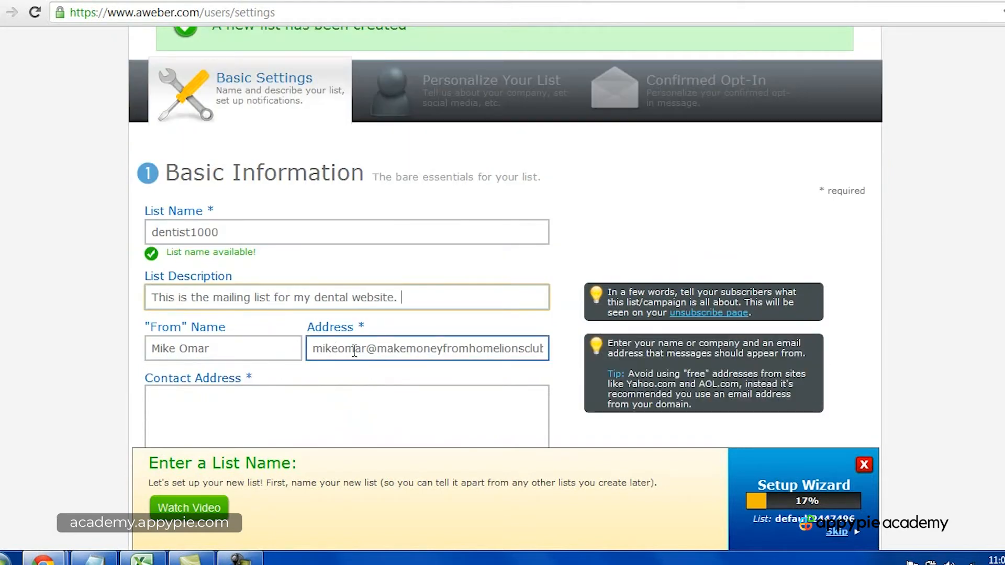
Step: Fill in the list's required contact address with a full postal address including city, state and ZIP code
{"action": "scroll", "coordinate": [528, 353], "scroll_direction": "down", "scroll_amount": 2}
{"action": "left_click", "coordinate": [528, 352]}
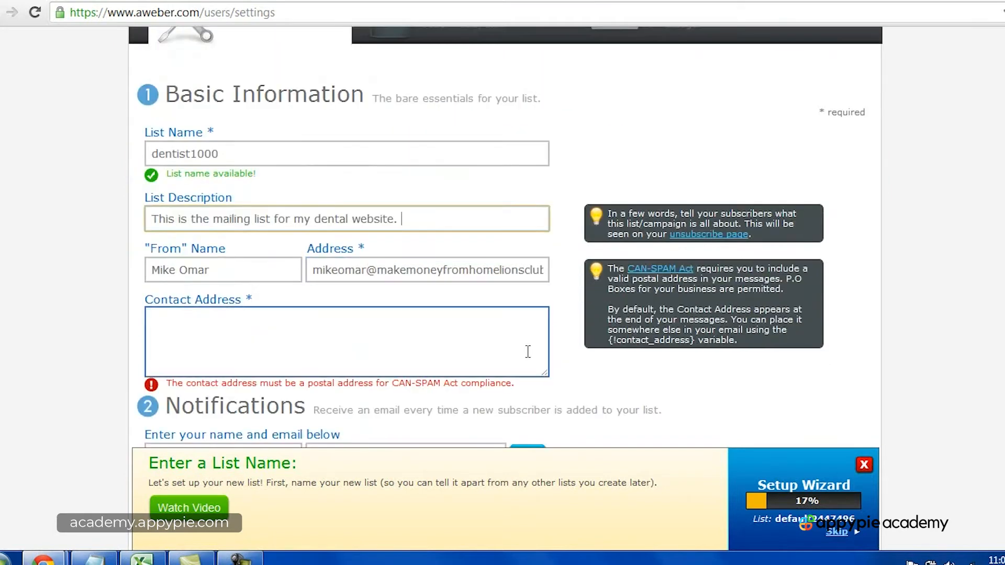
{"action": "left_click", "coordinate": [312, 336]}
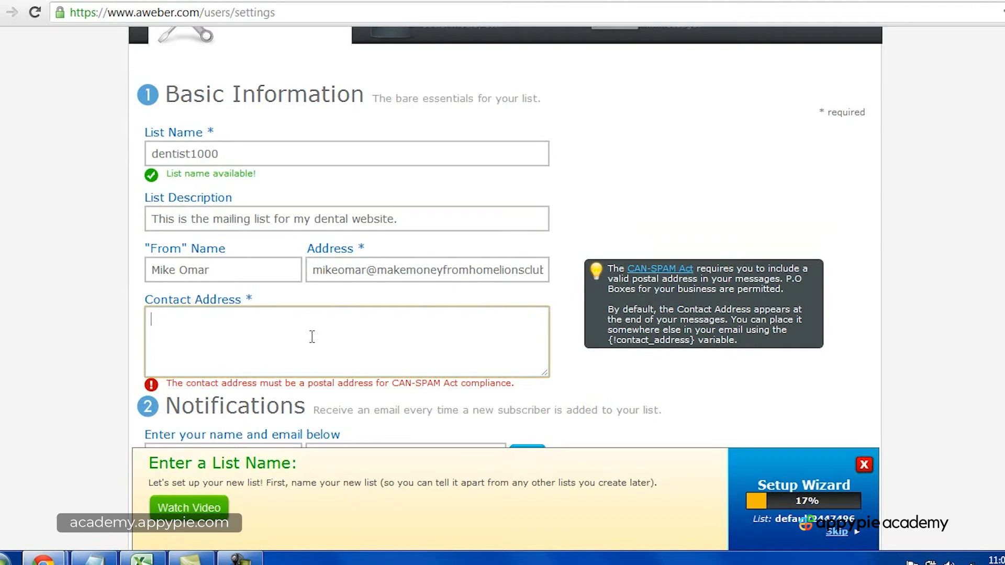
{"action": "type", "text": "123 fake street. New York, NY"}
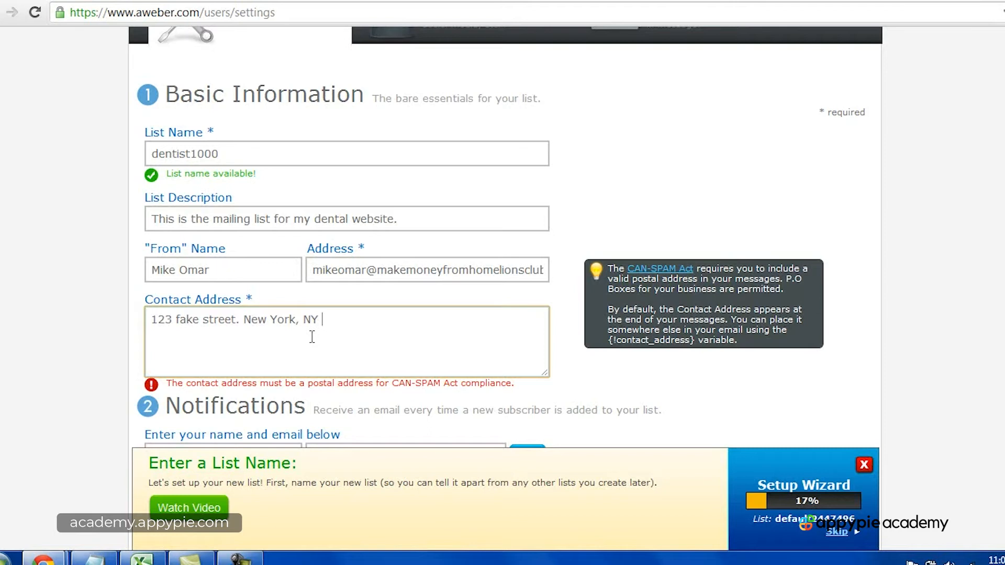
{"action": "type", "text": " 10016"}
{"action": "left_click", "coordinate": [830, 364]}
Step: Inspect the name and email fields for new-subscriber alerts in the Notifications section
{"action": "scroll", "coordinate": [864, 370], "scroll_direction": "down", "scroll_amount": 3}
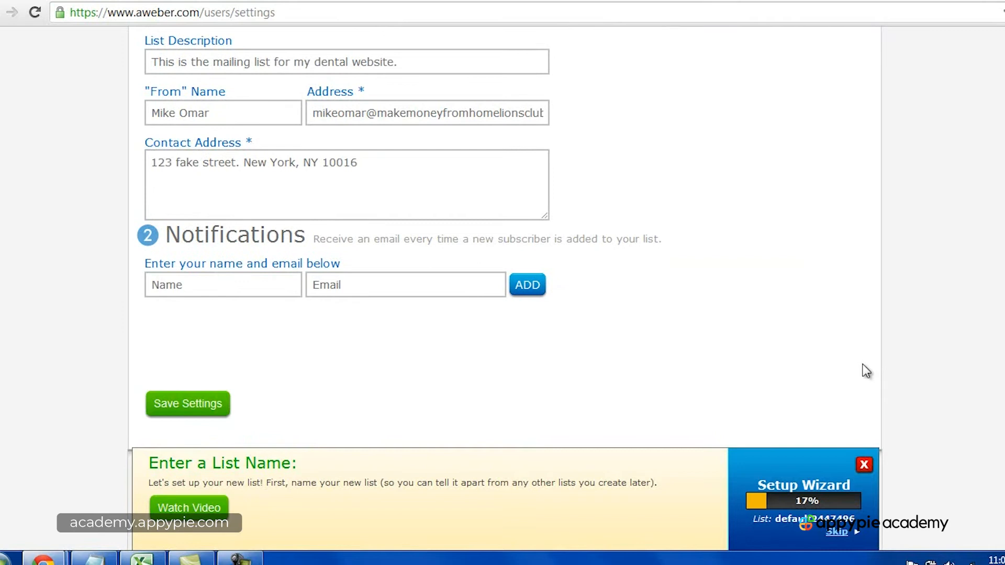
{"action": "left_click", "coordinate": [215, 291]}
{"action": "left_click", "coordinate": [340, 288]}
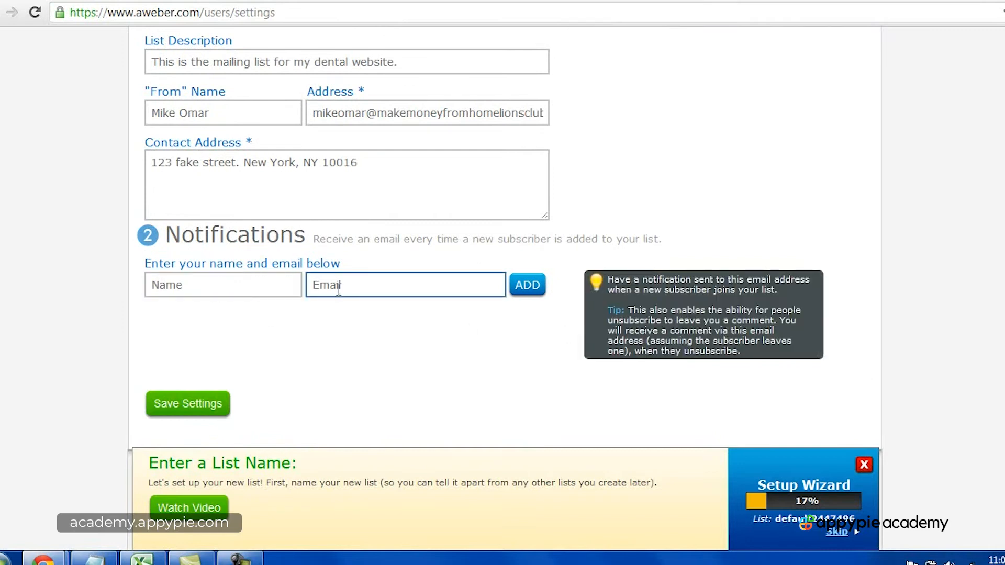
{"action": "left_click", "coordinate": [369, 261]}
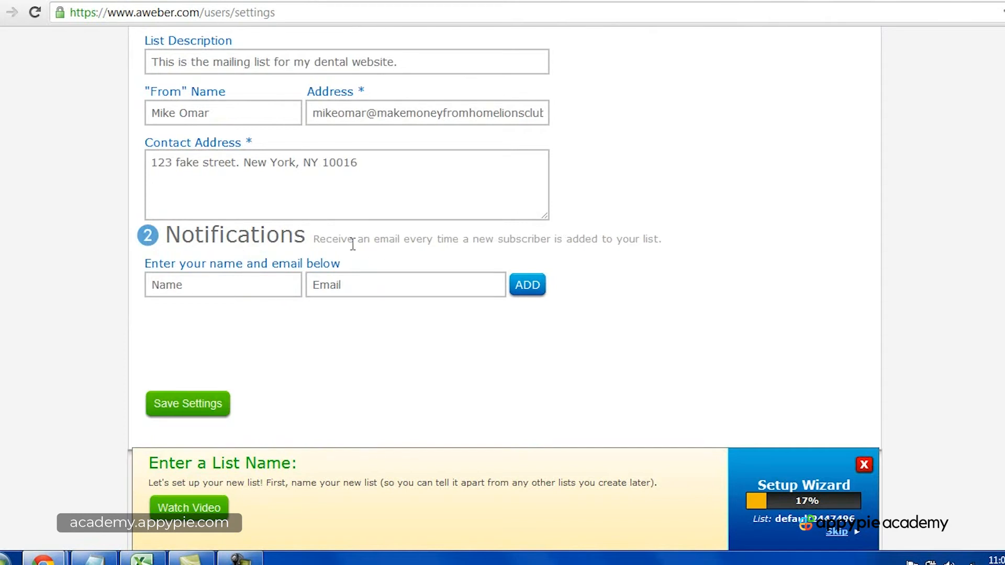
{"action": "left_click", "coordinate": [234, 280]}
{"action": "left_click", "coordinate": [426, 284]}
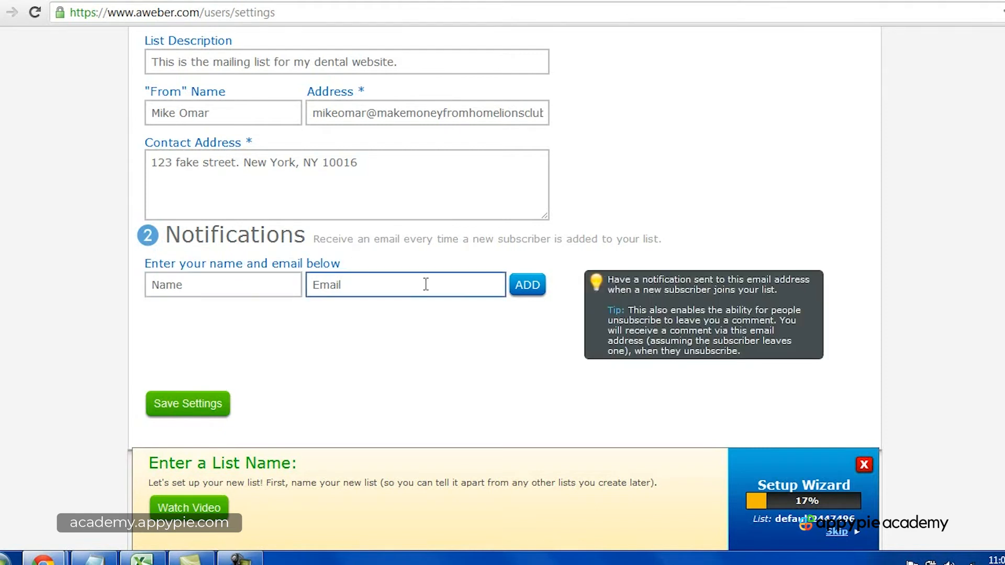
{"action": "left_click", "coordinate": [343, 327]}
{"action": "scroll", "coordinate": [269, 404], "scroll_direction": "down", "scroll_amount": 3}
{"action": "left_click", "coordinate": [241, 559]}
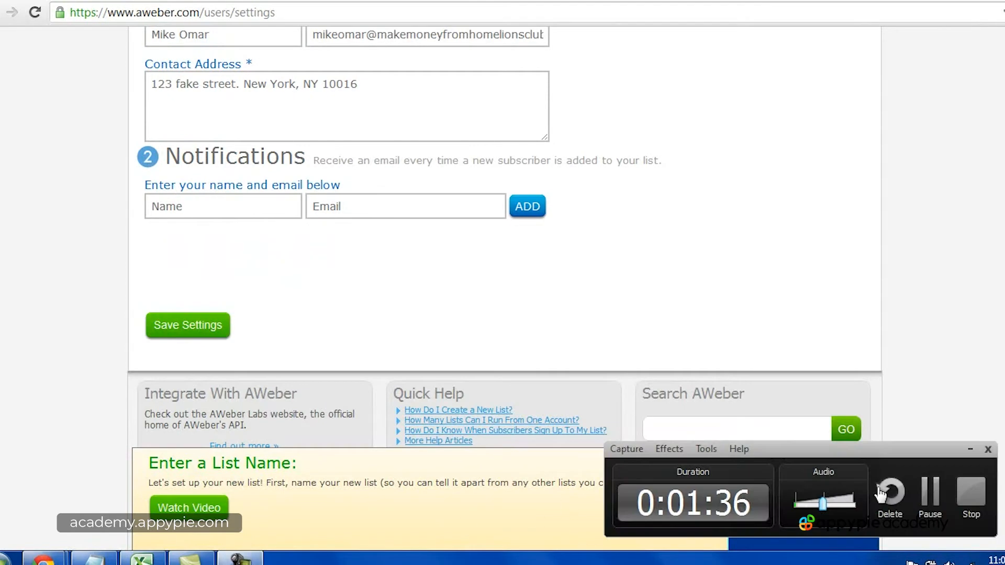
{"action": "left_click", "coordinate": [971, 501]}
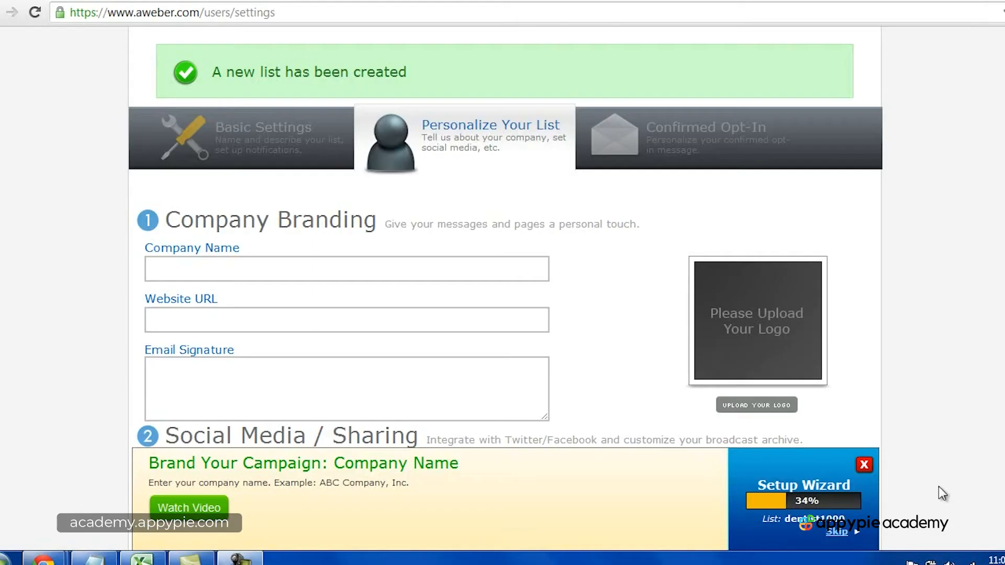
Step: Enter "New York Dentist" as the company name in the Company Branding section
{"action": "left_click", "coordinate": [359, 276]}
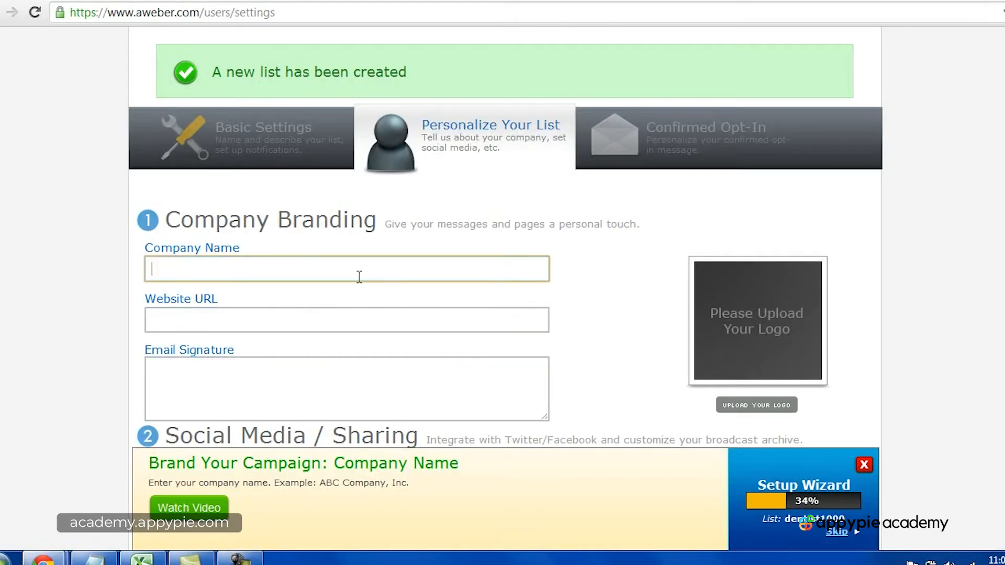
{"action": "type", "text": "New York Dentist"}
{"action": "key", "text": "Tab"}
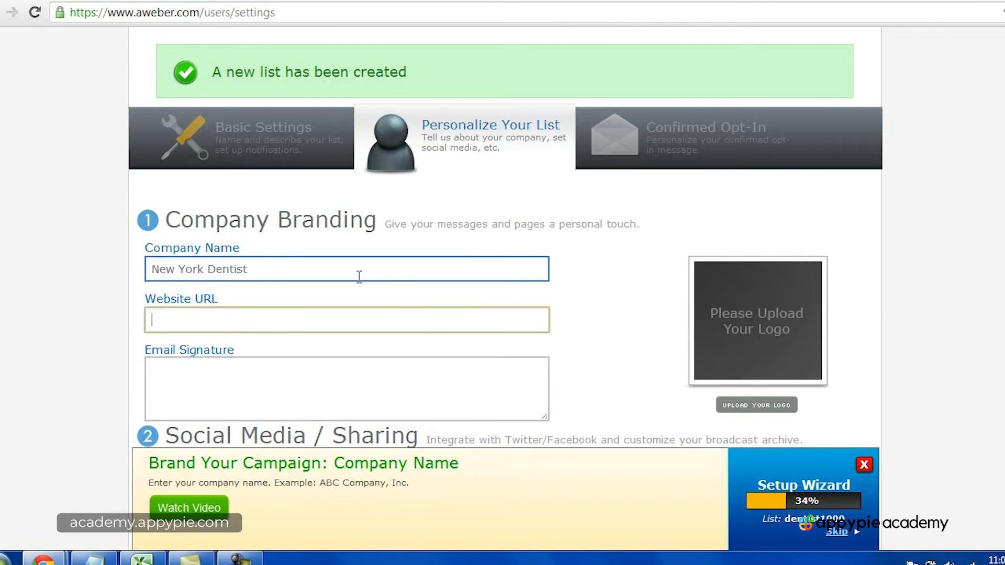
{"action": "type", "text": "www.newyorkdentits.com"}
{"action": "key", "text": "Tab"}
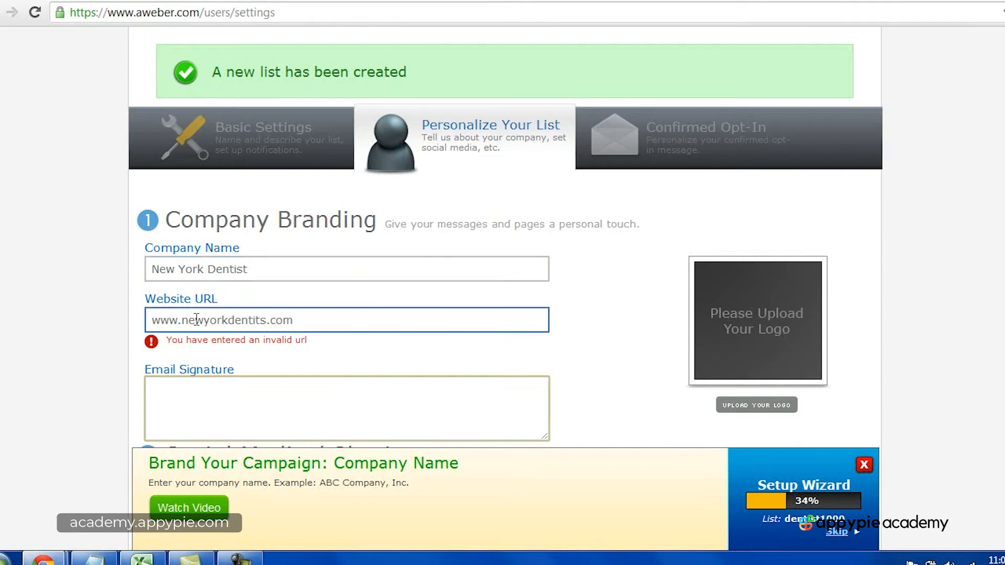
{"action": "left_click", "coordinate": [261, 320]}
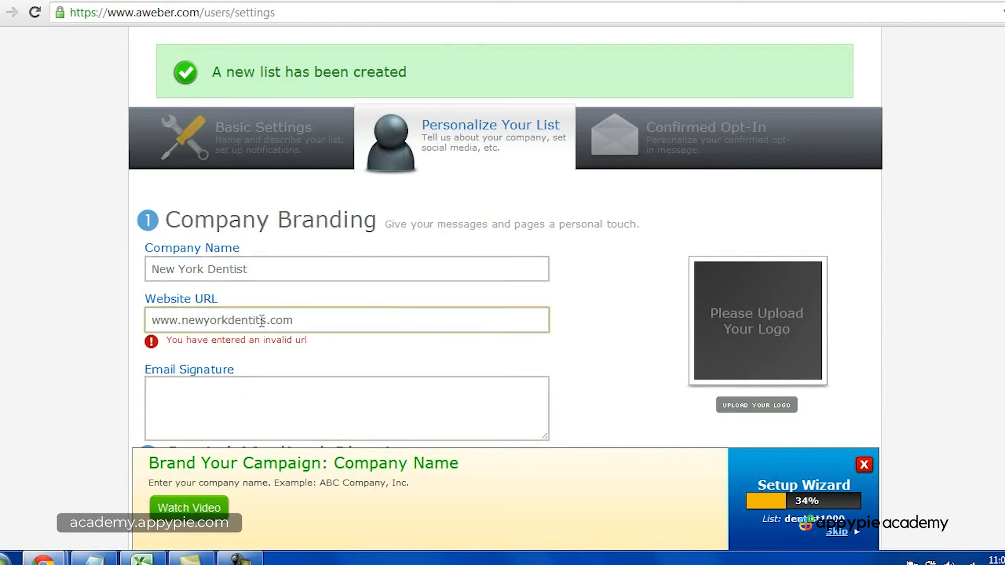
{"action": "key", "text": "BackSpace"}
{"action": "type", "text": "t"}
{"action": "left_click", "coordinate": [154, 321]}
{"action": "type", "text": "http://"}
Step: Enter the sender's full name preceded by the title "Dr." as the email signature
{"action": "left_click", "coordinate": [262, 382]}
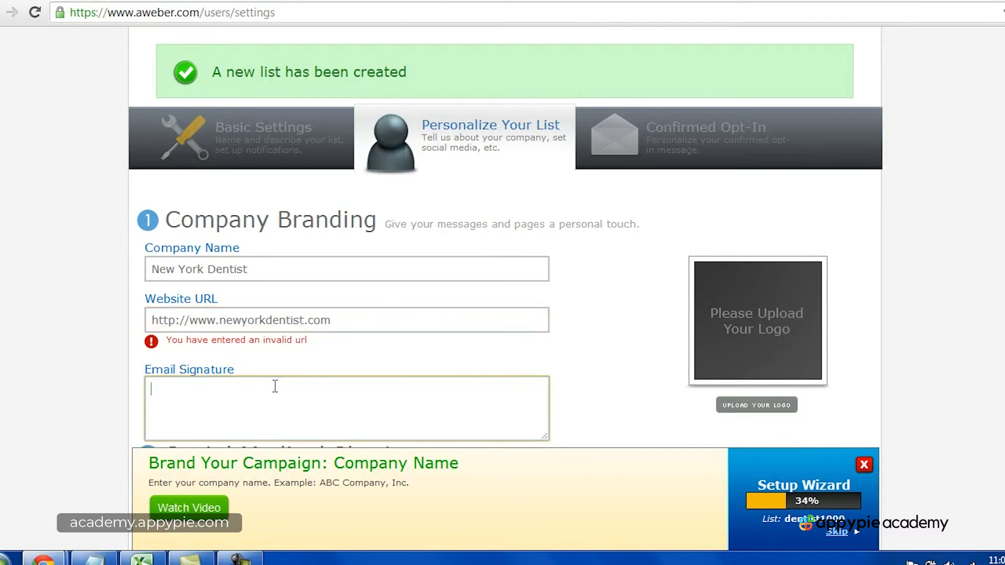
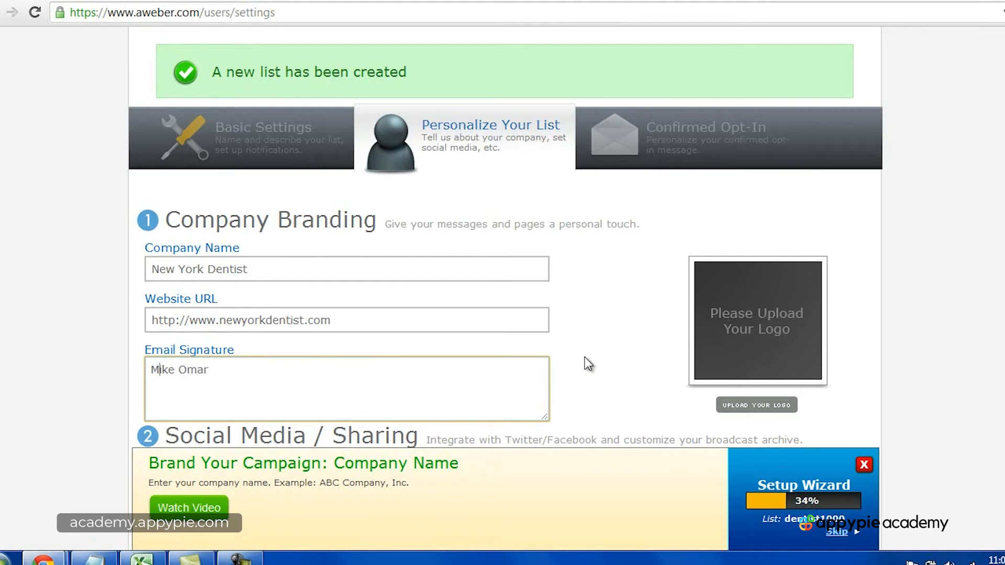
{"action": "key", "text": "Home"}
{"action": "type", "text": "Dr."}
{"action": "scroll", "coordinate": [505, 237], "scroll_direction": "down", "scroll_amount": 5}
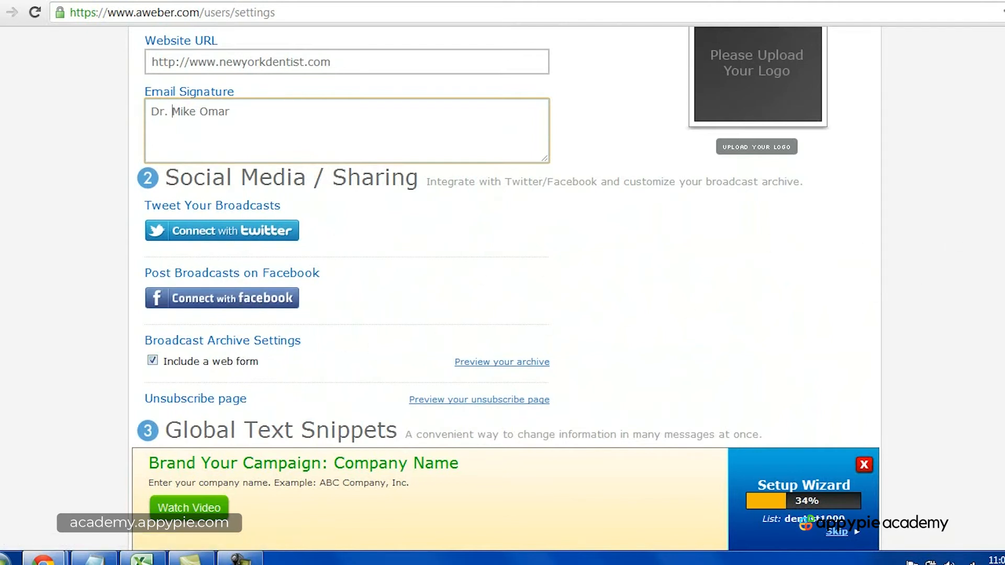
{"action": "scroll", "coordinate": [502, 235], "scroll_direction": "down", "scroll_amount": 5}
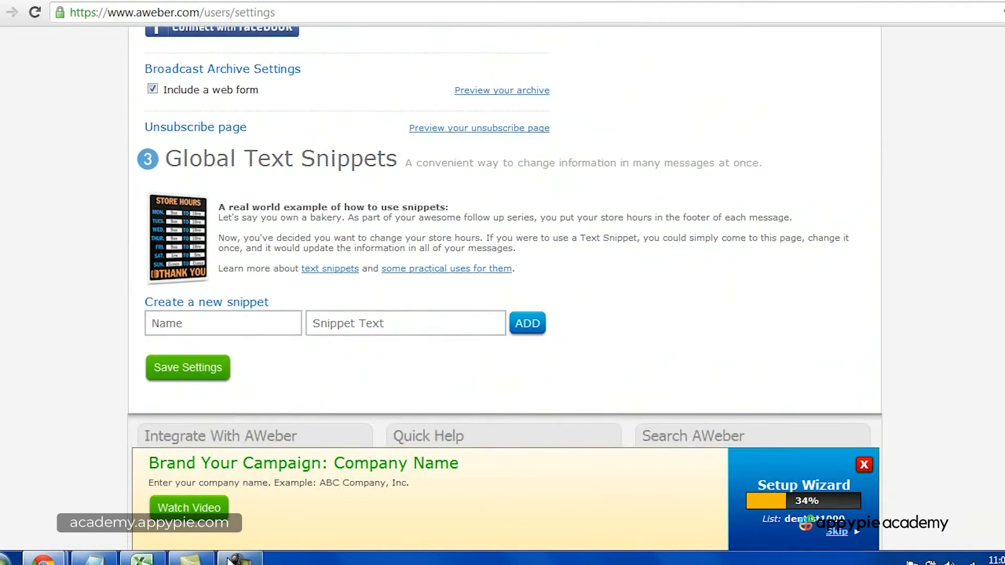
{"action": "left_click", "coordinate": [241, 561]}
{"action": "left_click", "coordinate": [972, 493]}
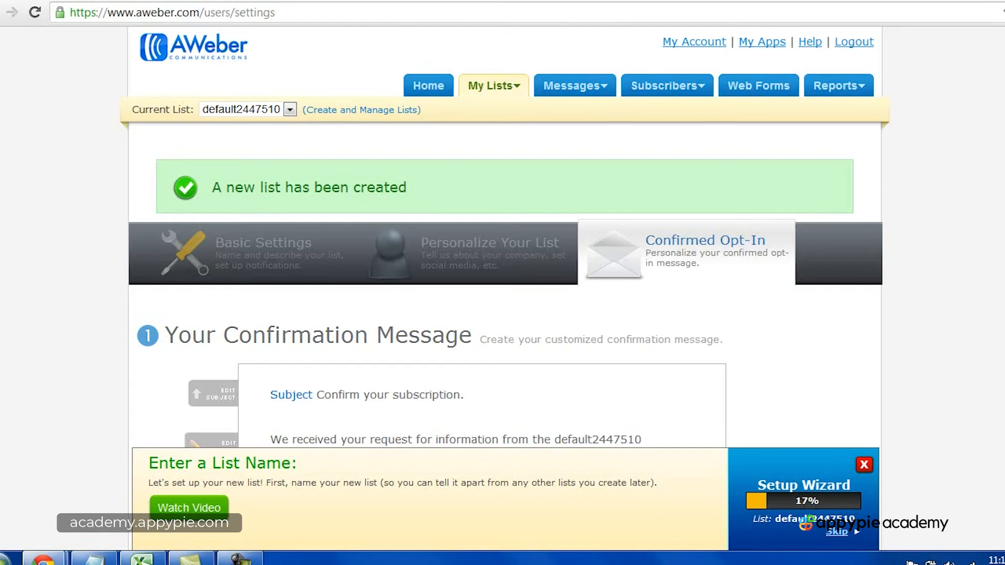
Step: Choose the pre-approved subject "Confirm your request for information." for the default list's confirmation message and start a custom subject
{"action": "scroll", "coordinate": [505, 236], "scroll_direction": "down", "scroll_amount": 2}
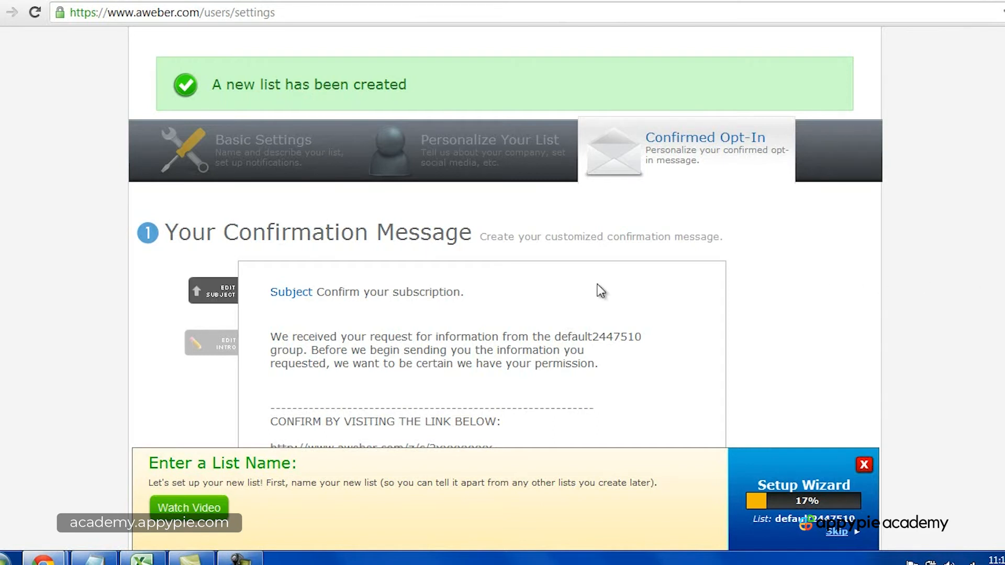
{"action": "scroll", "coordinate": [592, 281], "scroll_direction": "down", "scroll_amount": 2}
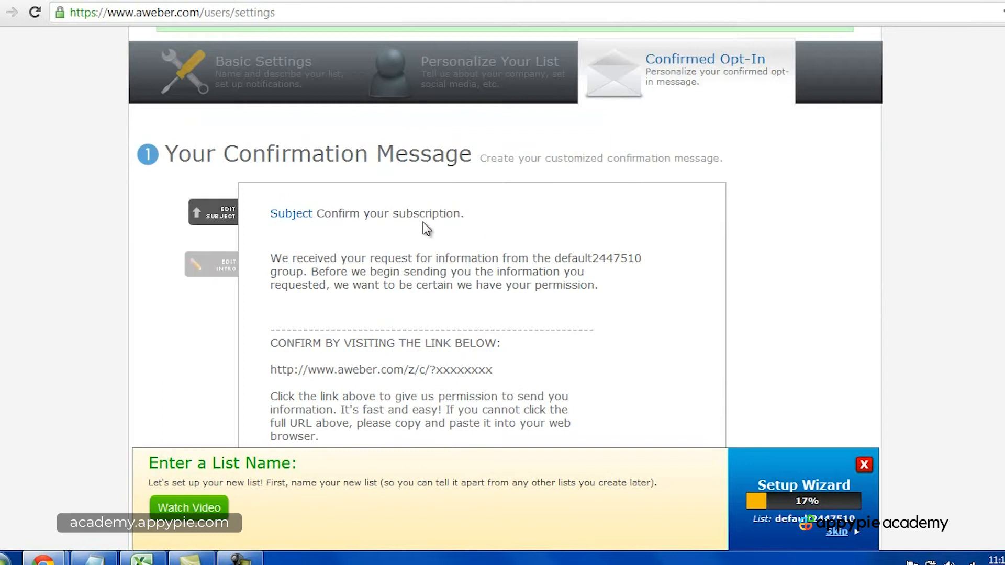
{"action": "left_click", "coordinate": [469, 214]}
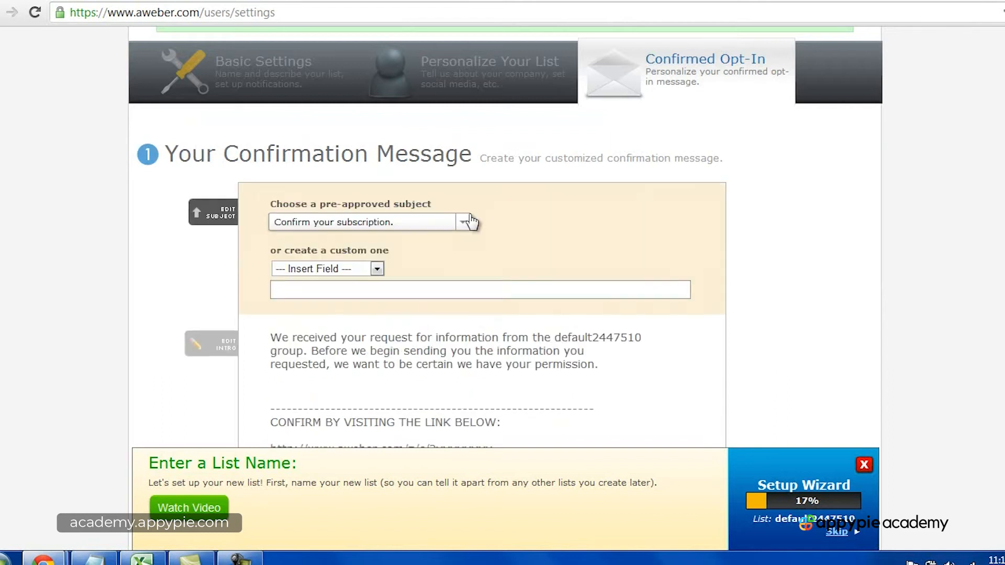
{"action": "left_click", "coordinate": [420, 226]}
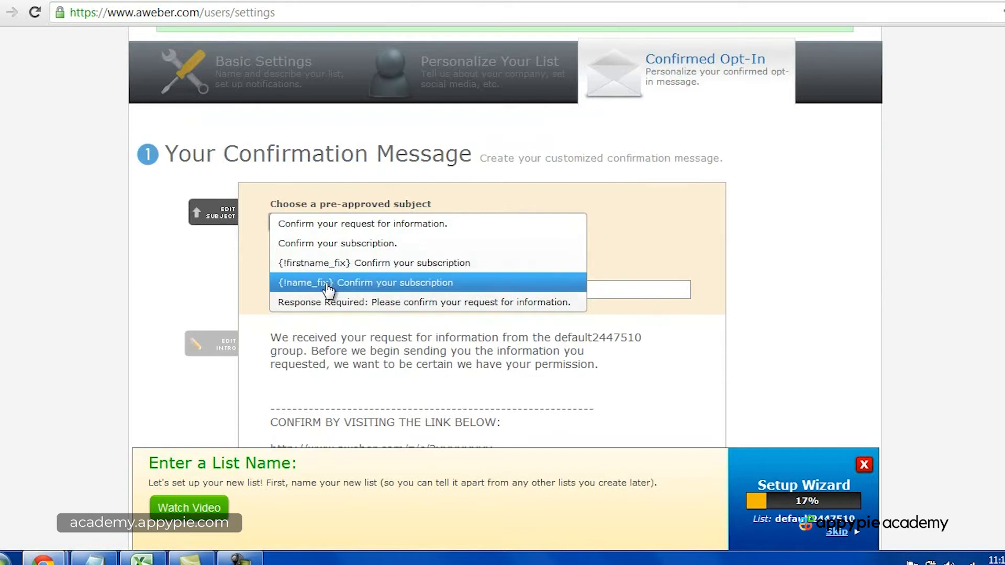
{"action": "left_click", "coordinate": [411, 224]}
{"action": "left_click", "coordinate": [389, 291]}
{"action": "left_click", "coordinate": [389, 291]}
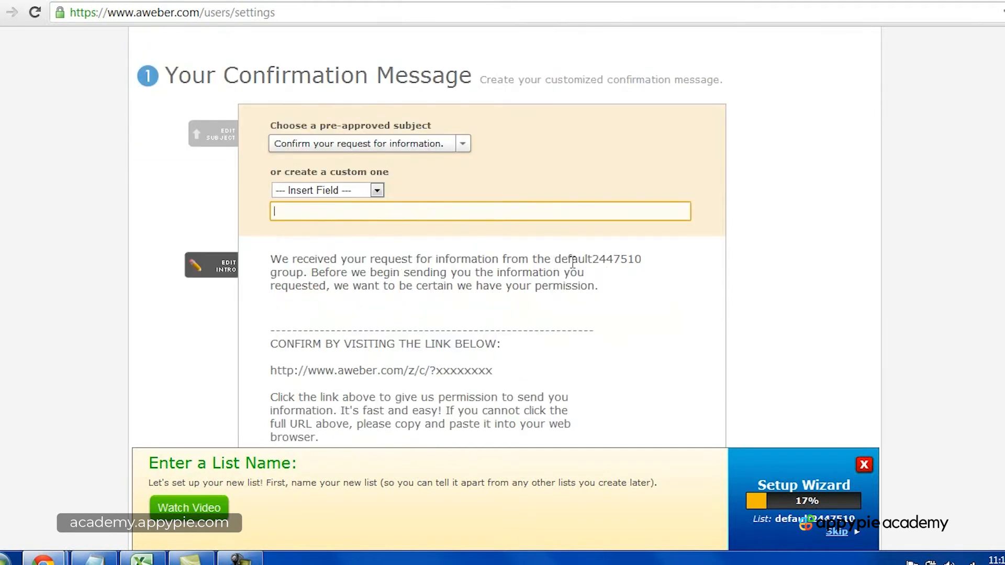
Step: Switch the current list to dentist1000 and close its confirmation message's subject editor
{"action": "scroll", "coordinate": [607, 265], "scroll_direction": "up", "scroll_amount": 5}
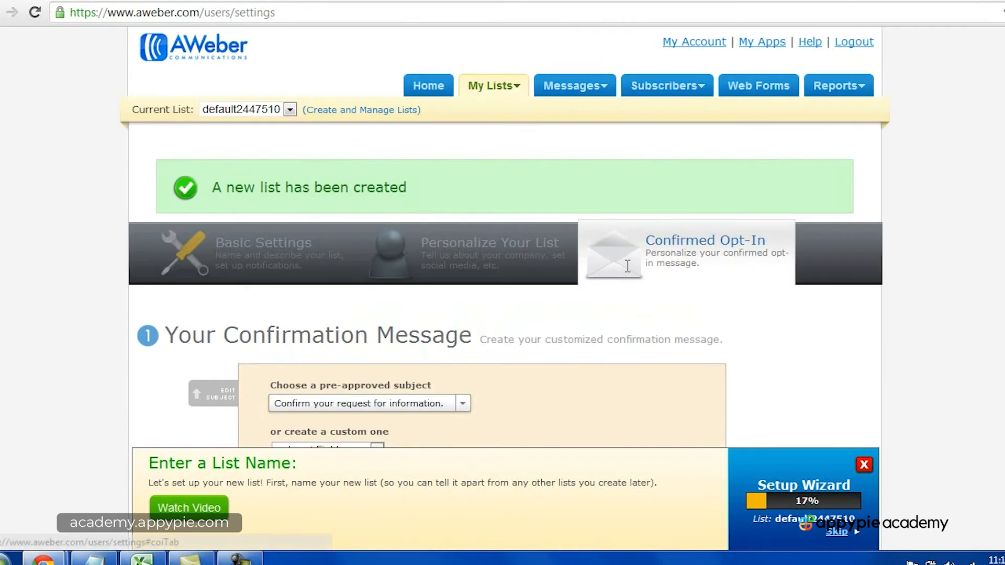
{"action": "left_click", "coordinate": [249, 110]}
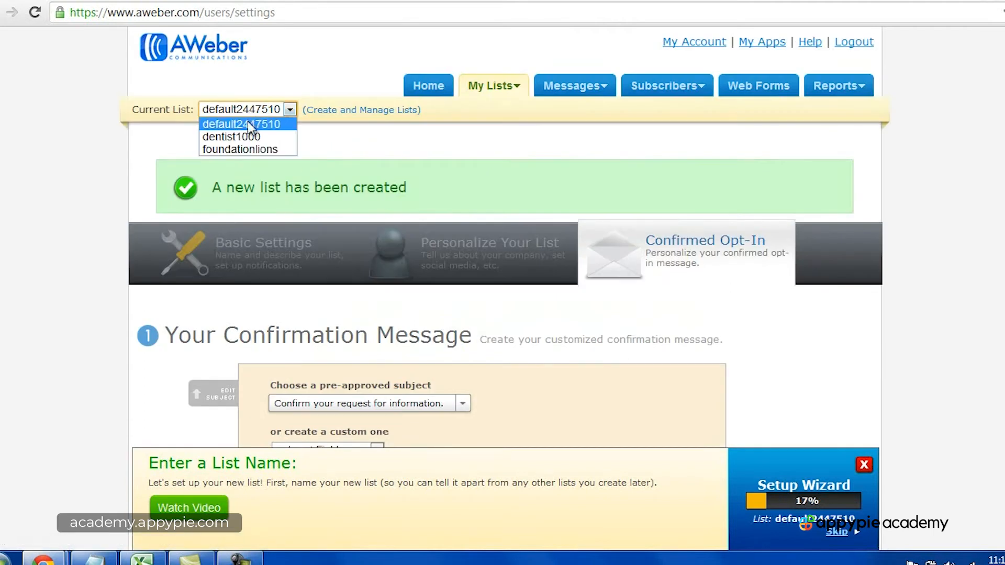
{"action": "left_click", "coordinate": [254, 136]}
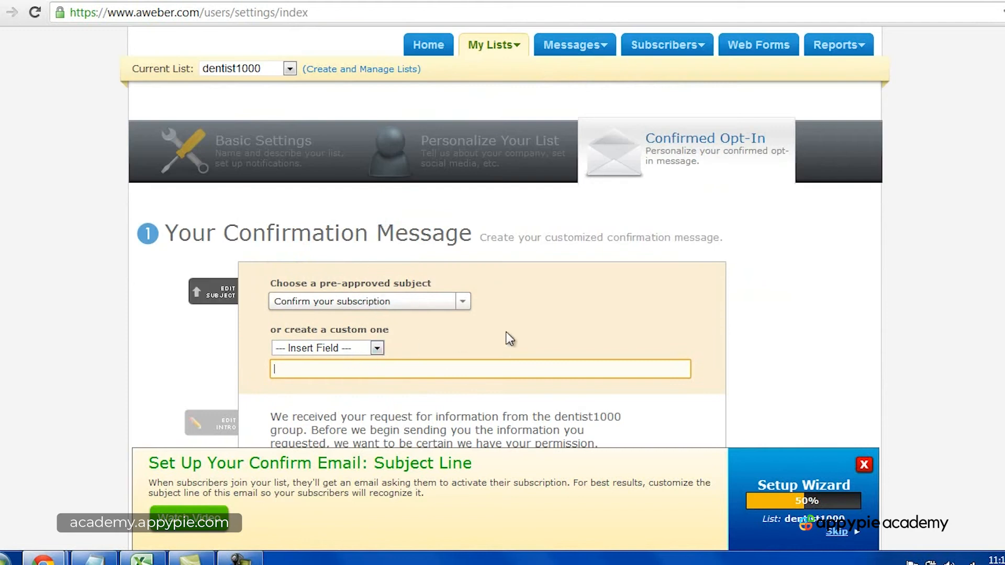
{"action": "left_click", "coordinate": [922, 298]}
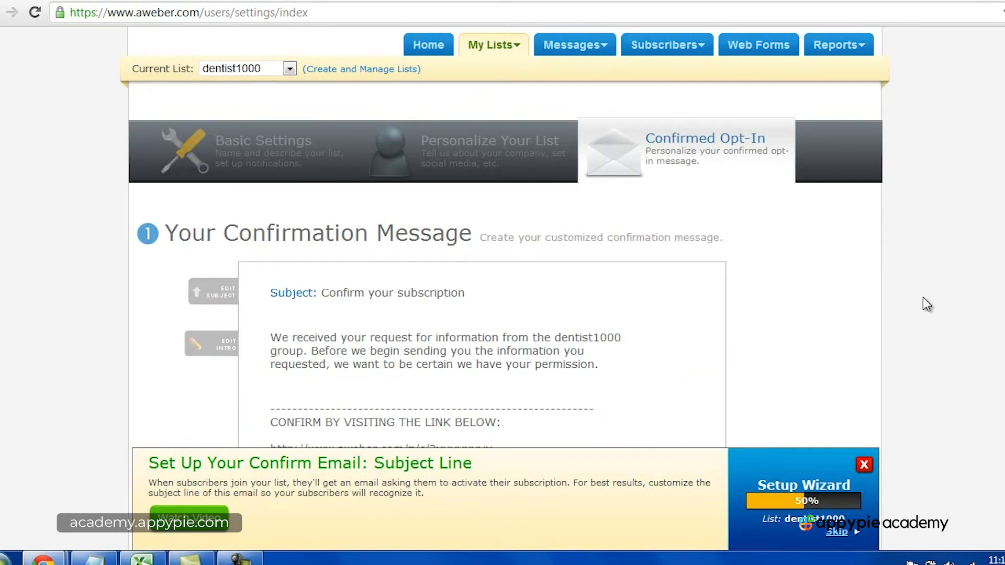
Step: Replace the company name in the confirmation message's signature with the sender's full name, keeping the "Thank you," line
{"action": "scroll", "coordinate": [923, 298], "scroll_direction": "down", "scroll_amount": 2}
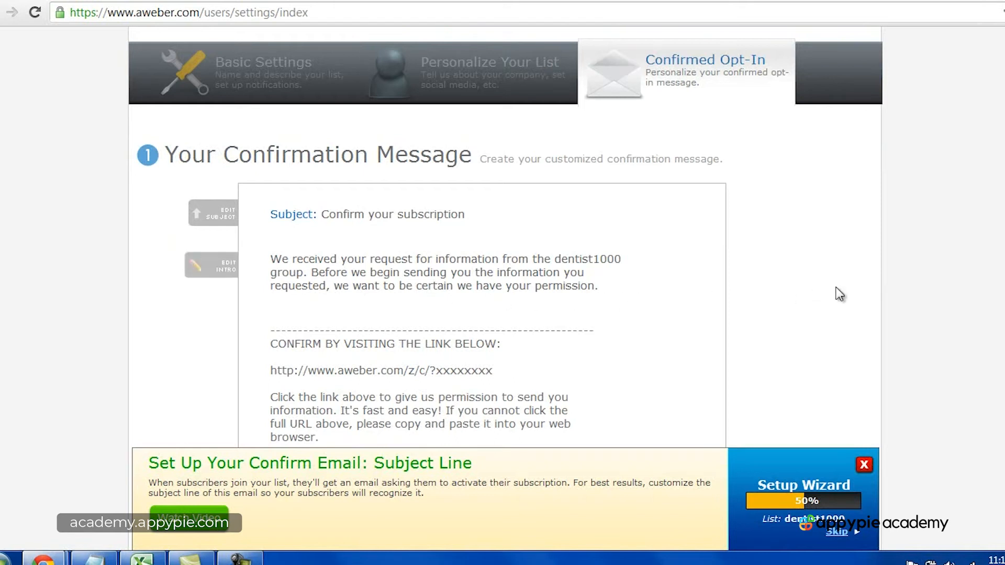
{"action": "scroll", "coordinate": [840, 295], "scroll_direction": "down", "scroll_amount": 1}
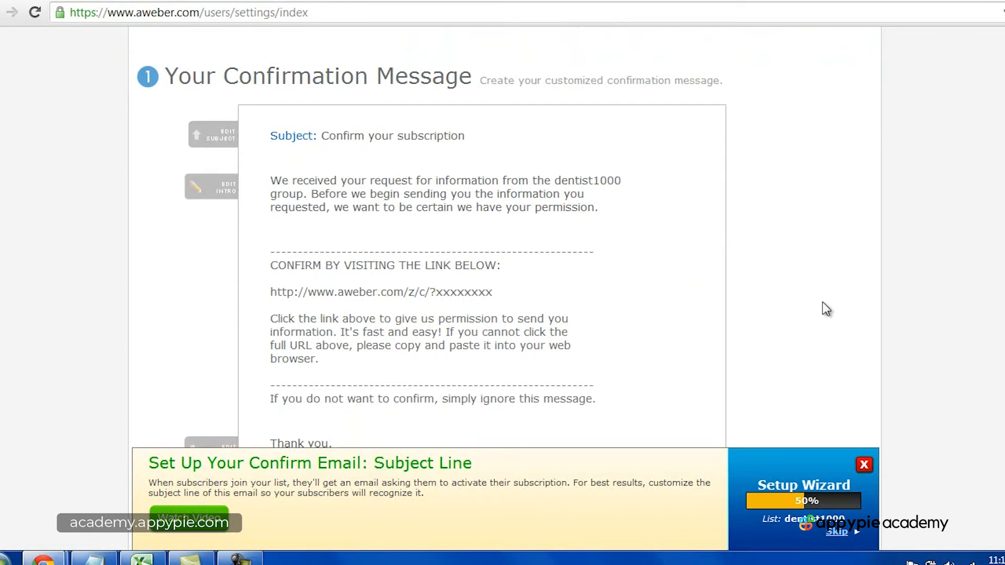
{"action": "scroll", "coordinate": [836, 308], "scroll_direction": "down", "scroll_amount": 1}
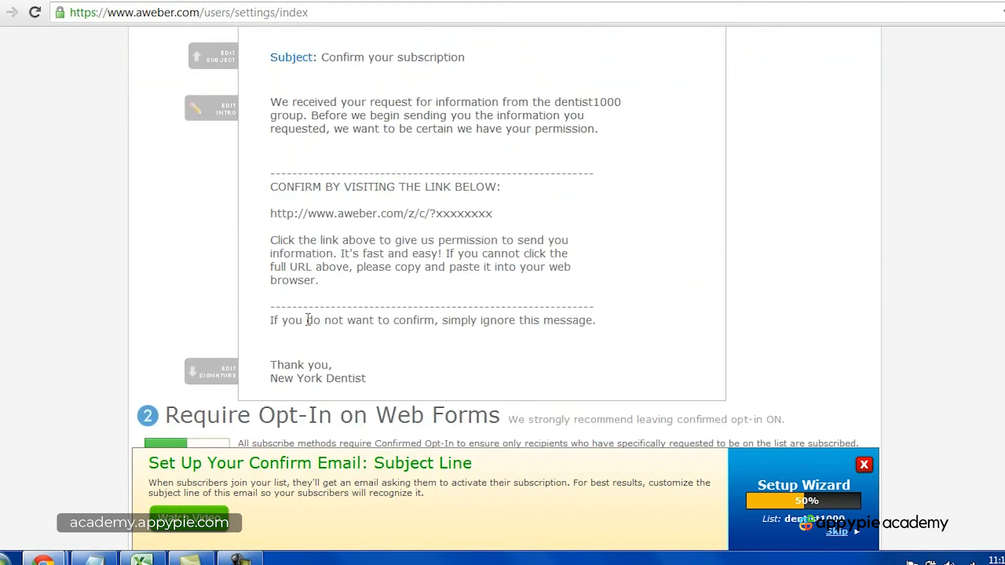
{"action": "scroll", "coordinate": [879, 318], "scroll_direction": "down", "scroll_amount": 1}
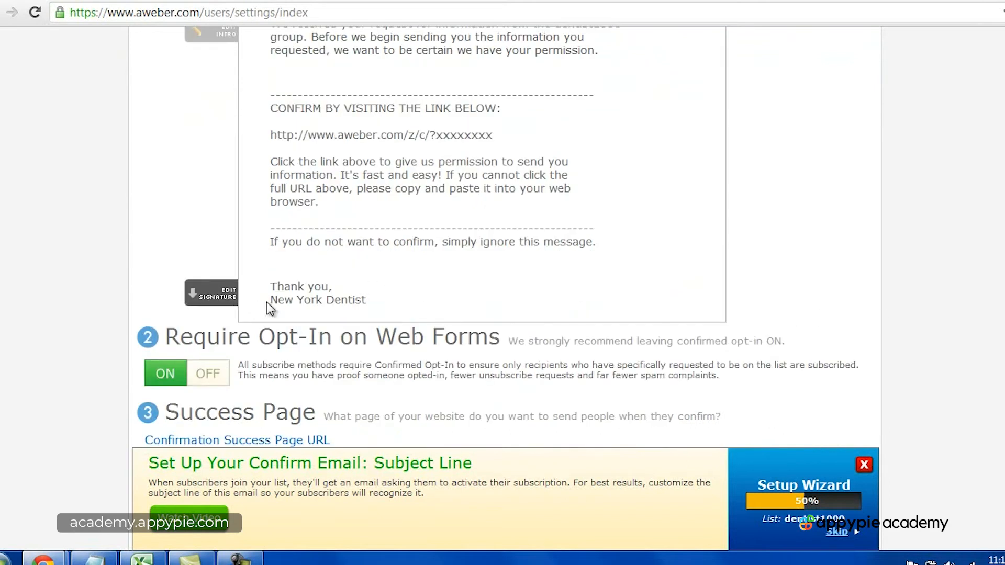
{"action": "left_click", "coordinate": [219, 303]}
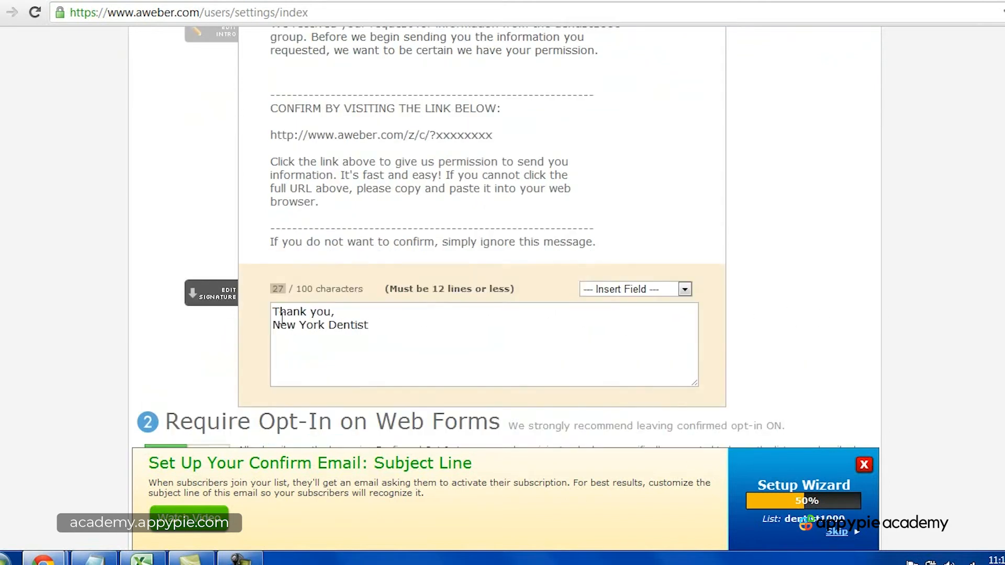
{"action": "left_click_drag", "start_coordinate": [273, 325], "coordinate": [400, 329]}
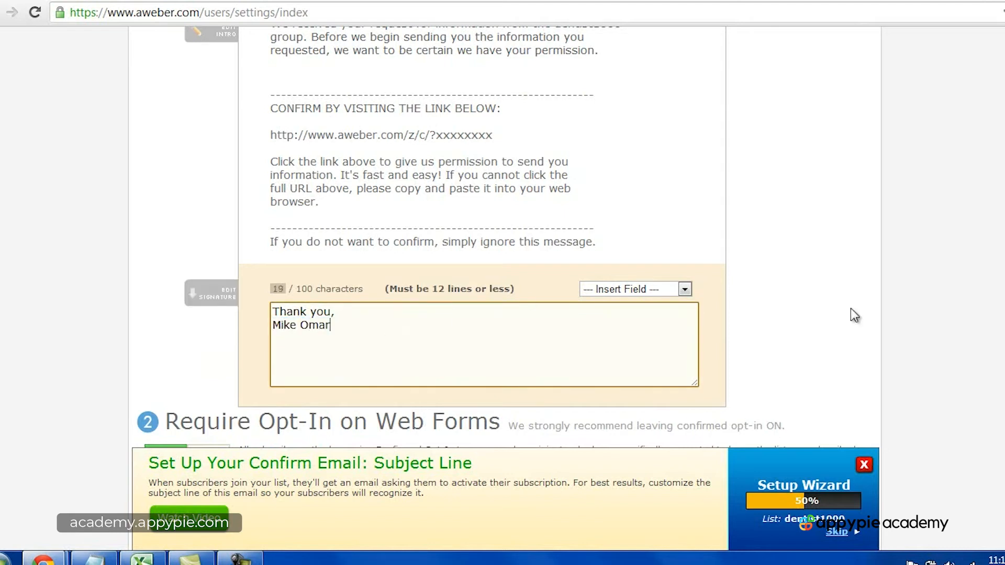
{"action": "left_click", "coordinate": [894, 314]}
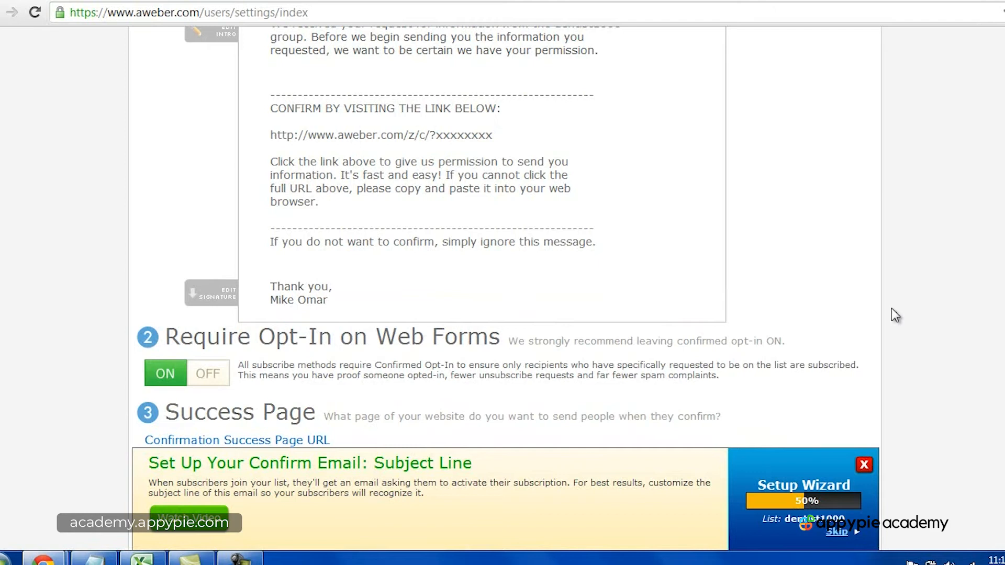
{"action": "scroll", "coordinate": [892, 310], "scroll_direction": "down", "scroll_amount": 3}
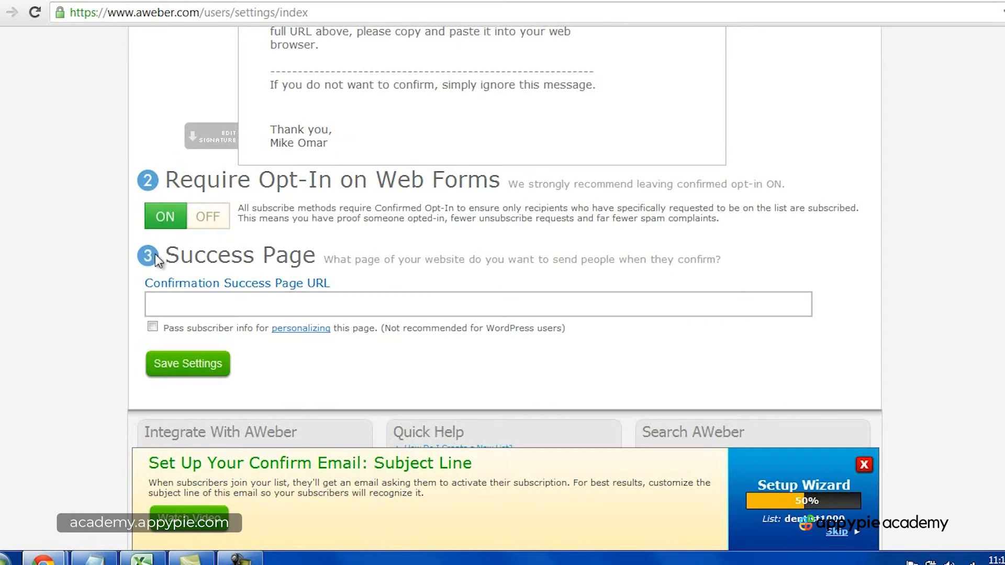
{"action": "left_click", "coordinate": [199, 307]}
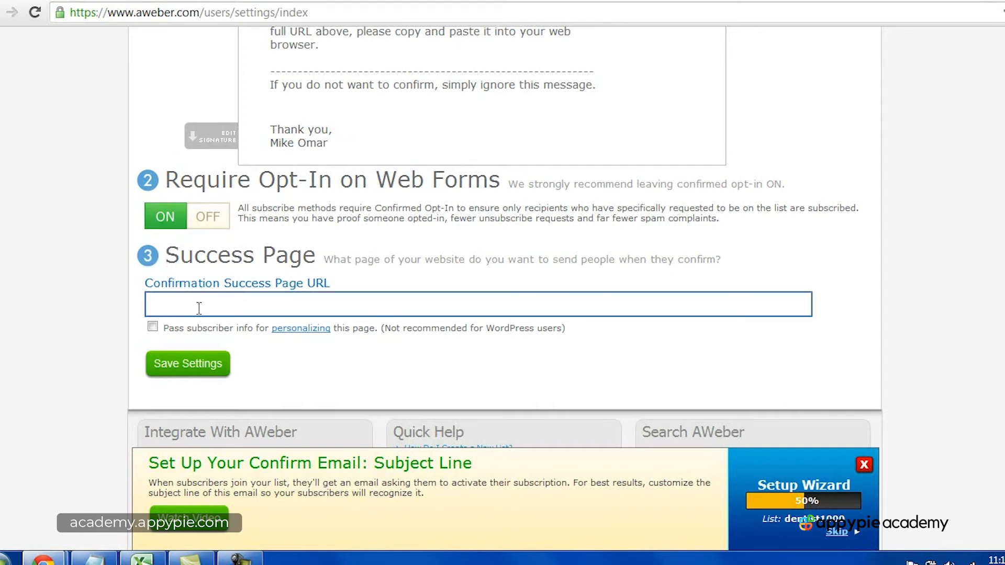
{"action": "scroll", "coordinate": [288, 266], "scroll_direction": "up", "scroll_amount": 5}
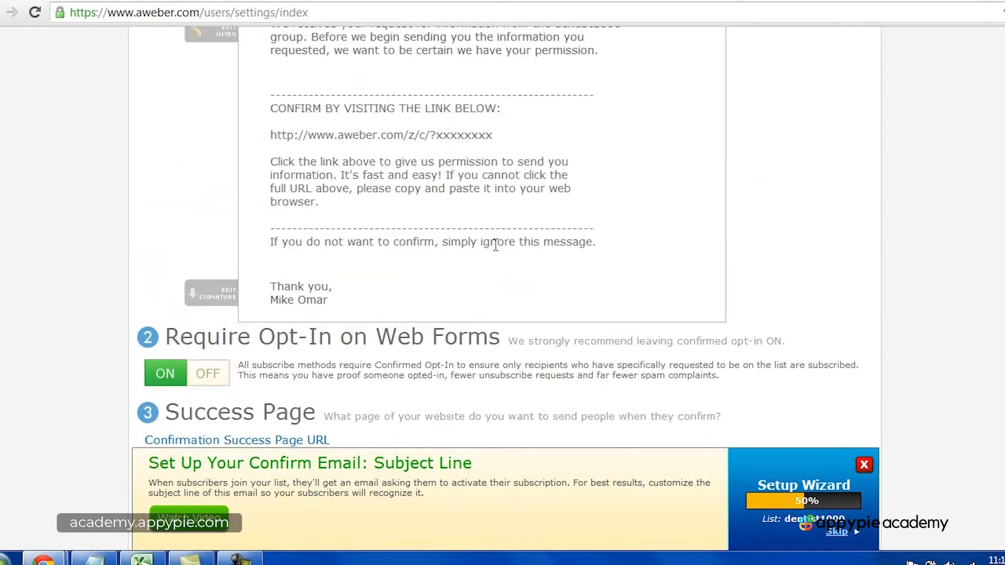
{"action": "scroll", "coordinate": [809, 294], "scroll_direction": "down", "scroll_amount": 5}
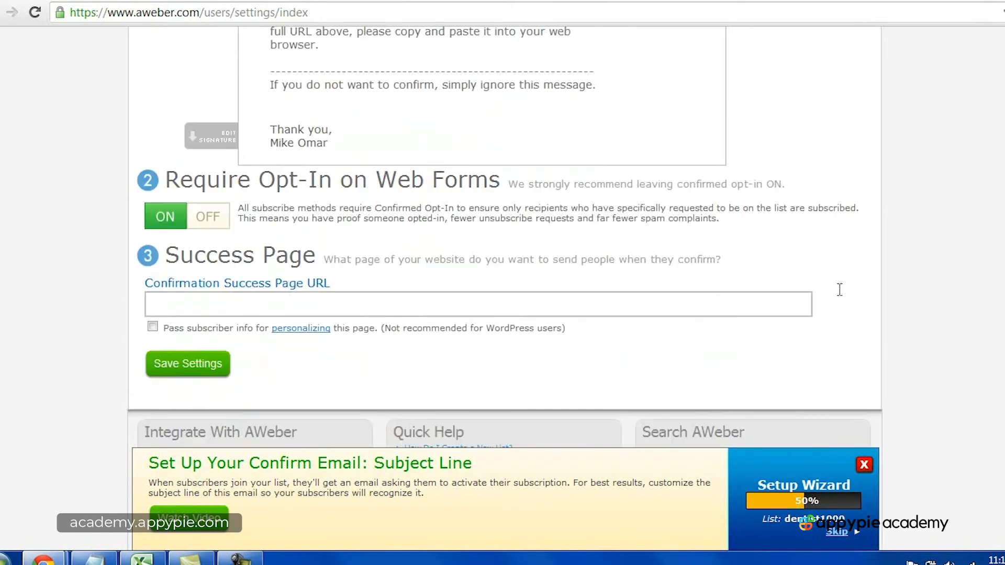
{"action": "left_click", "coordinate": [188, 311]}
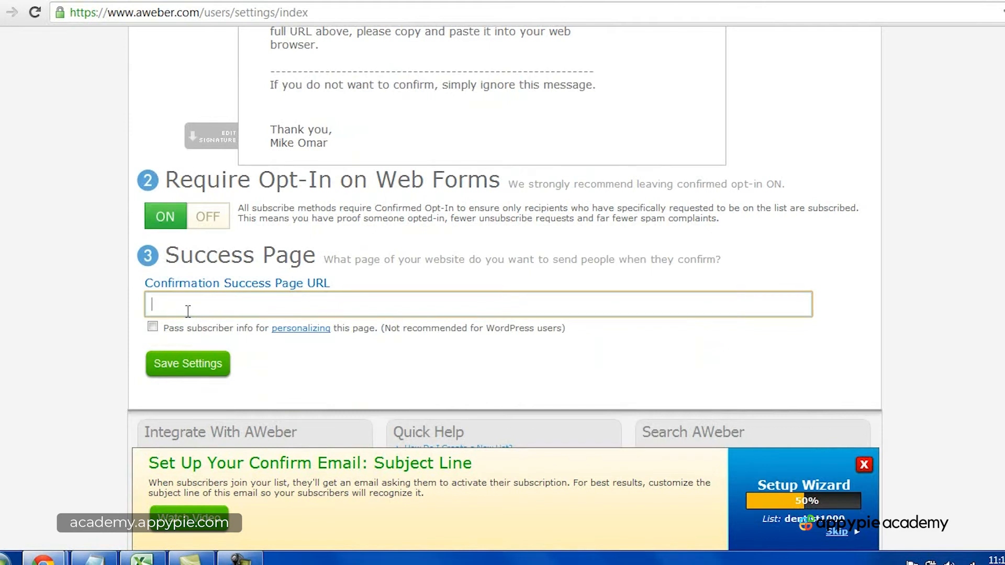
{"action": "type", "text": "http://newyork"}
{"action": "key", "text": "BackSpace"}
{"action": "key", "text": "BackSpace"}
{"action": "key", "text": "BackSpace"}
{"action": "type", "text": "yorkdentist.com"}
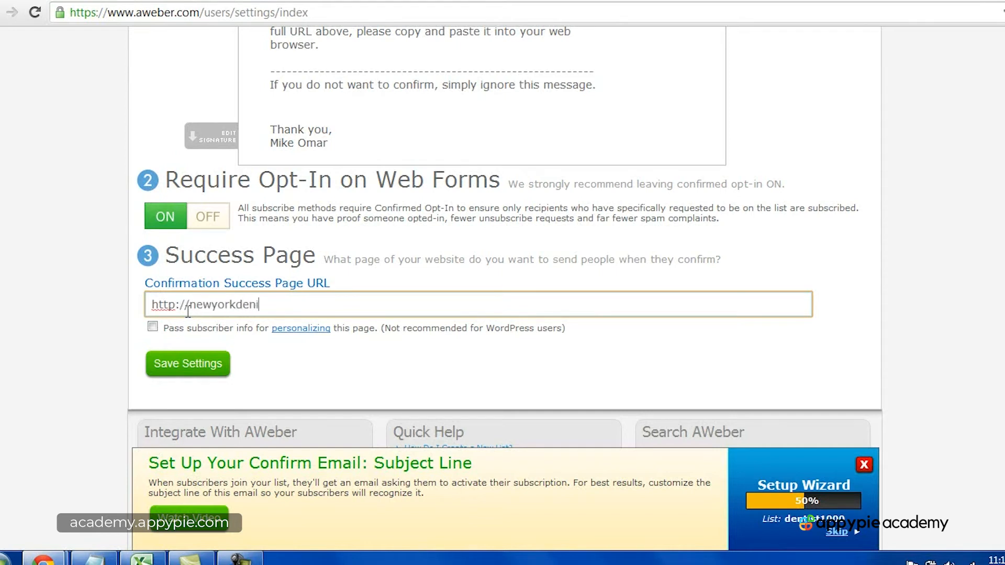
{"action": "type", "text": "/"}
{"action": "type", "text": "thank-you-"}
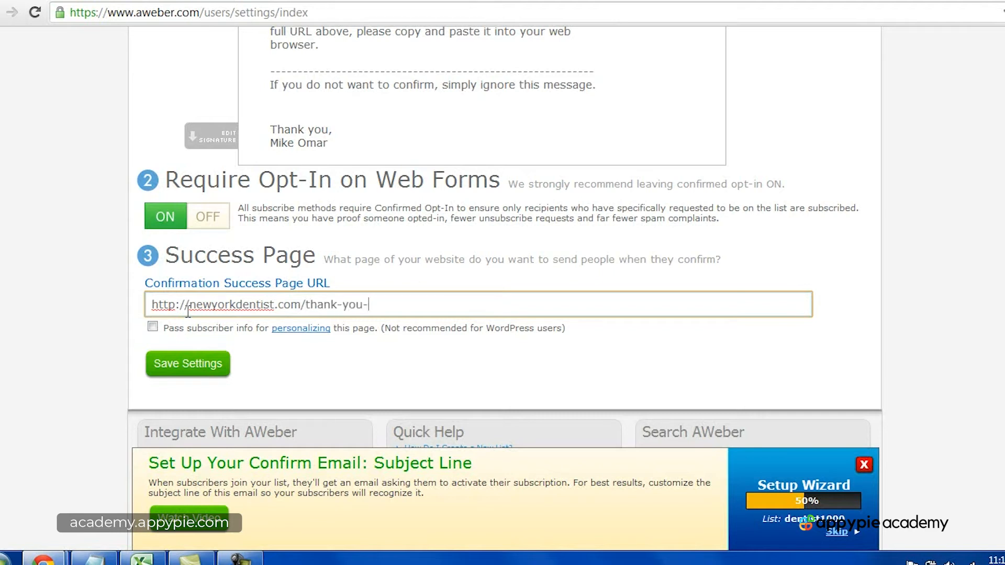
{"action": "type", "text": "for-subscribing"}
{"action": "left_click", "coordinate": [851, 318]}
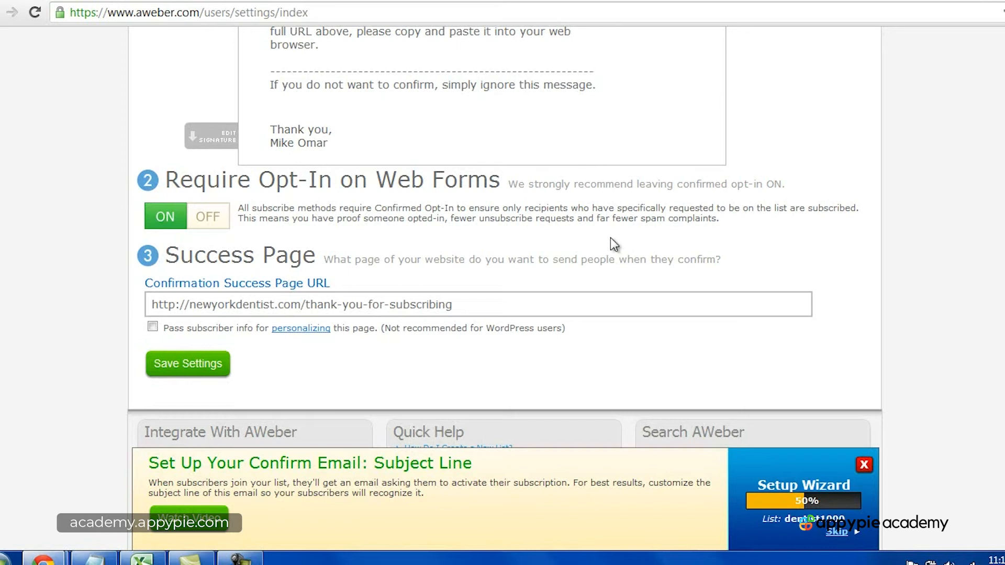
Step: Save the confirmed opt-in settings and start the setup wizard's welcome email step
{"action": "left_click", "coordinate": [382, 308]}
{"action": "scroll", "coordinate": [999, 314], "scroll_direction": "down", "scroll_amount": 2}
{"action": "scroll", "coordinate": [999, 314], "scroll_direction": "down", "scroll_amount": 1}
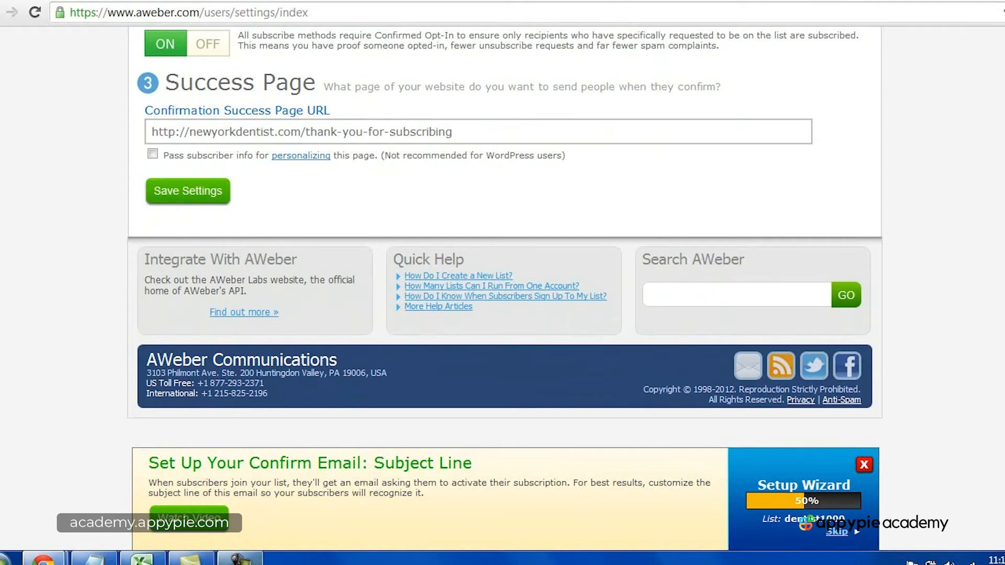
{"action": "left_click", "coordinate": [242, 560]}
{"action": "left_click", "coordinate": [966, 495]}
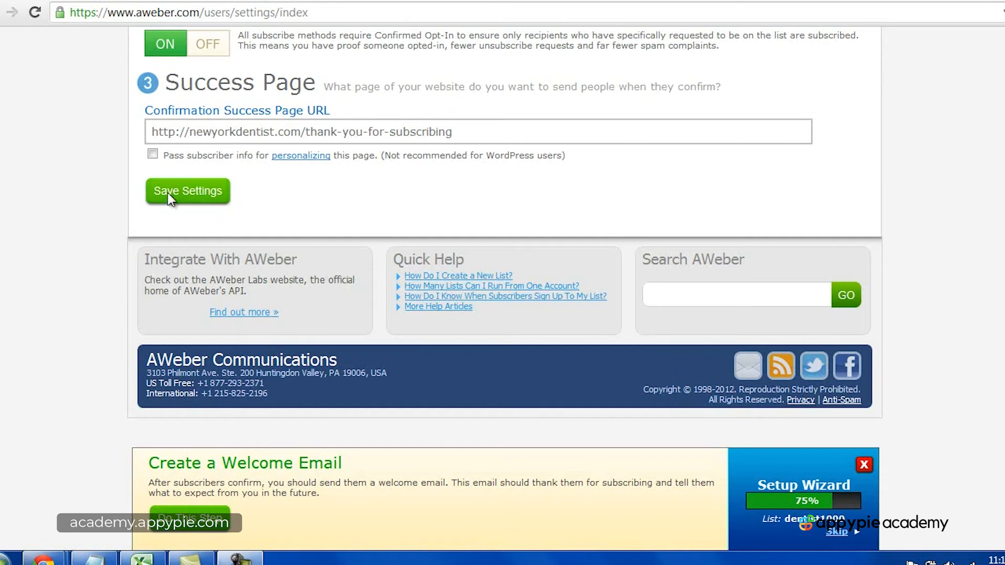
{"action": "left_click", "coordinate": [184, 196]}
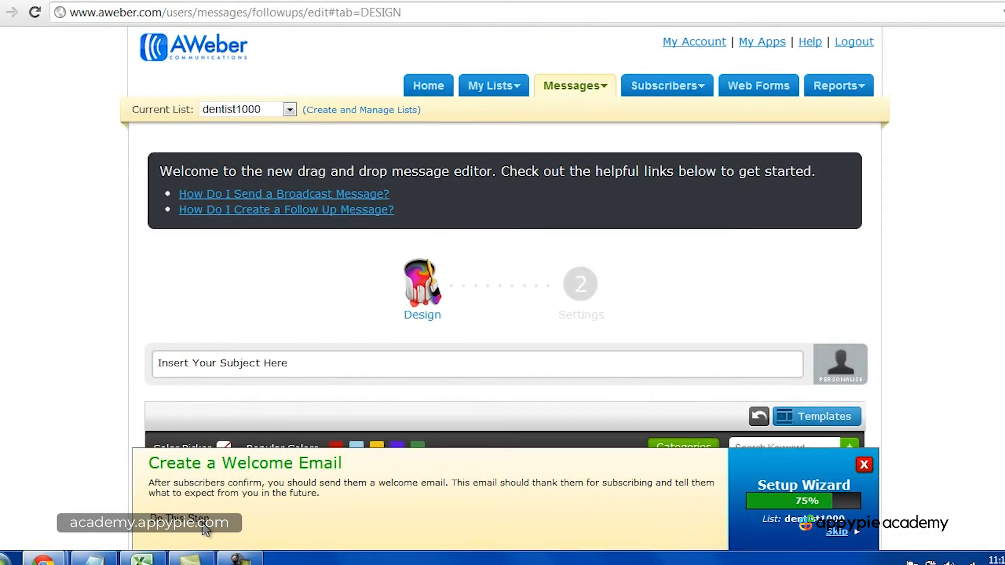
Step: Set the welcome email's subject to "Welcome to my mailing list!"
{"action": "scroll", "coordinate": [503, 283], "scroll_direction": "down", "scroll_amount": 1}
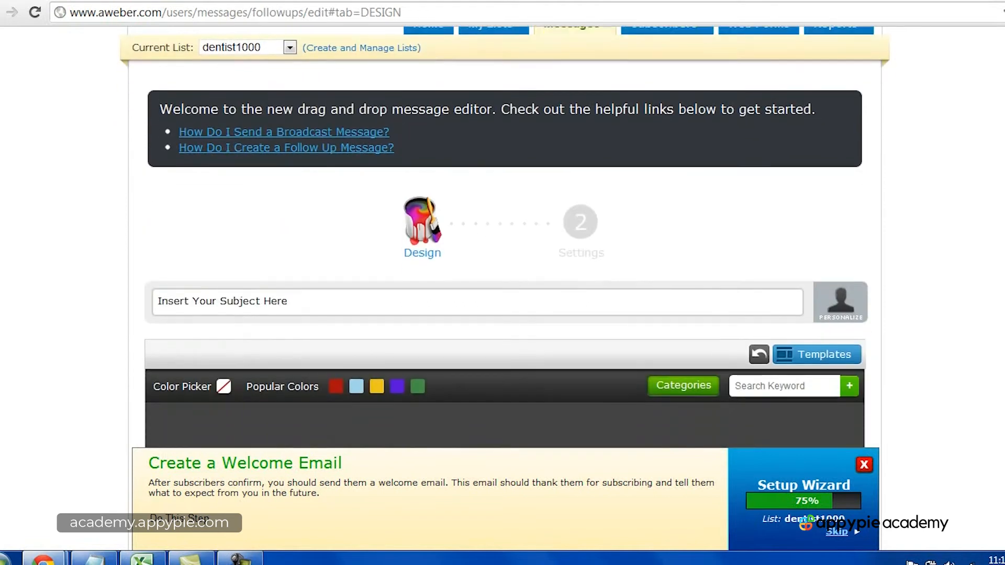
{"action": "scroll", "coordinate": [502, 283], "scroll_direction": "down", "scroll_amount": 10}
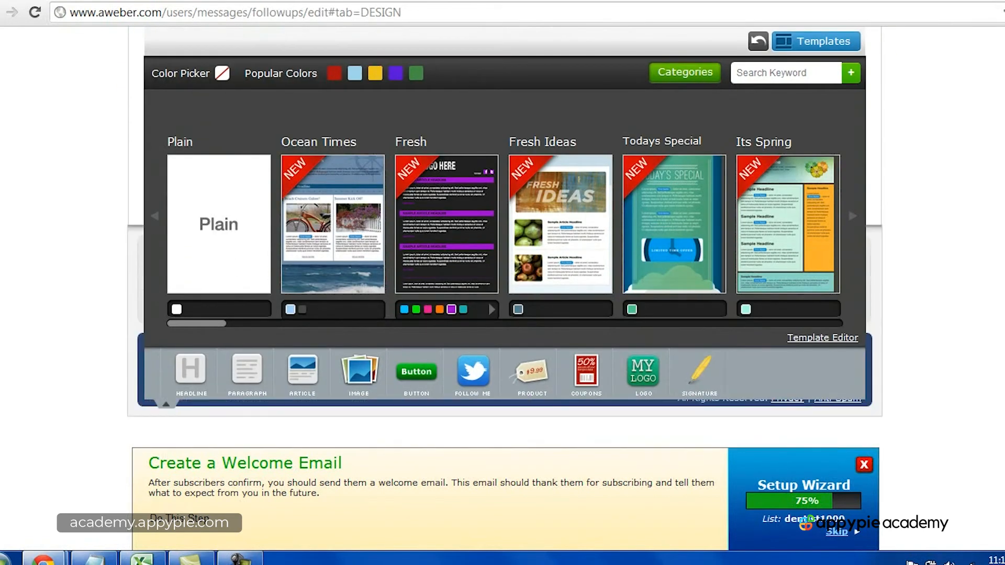
{"action": "scroll", "coordinate": [710, 327], "scroll_direction": "up", "scroll_amount": 10}
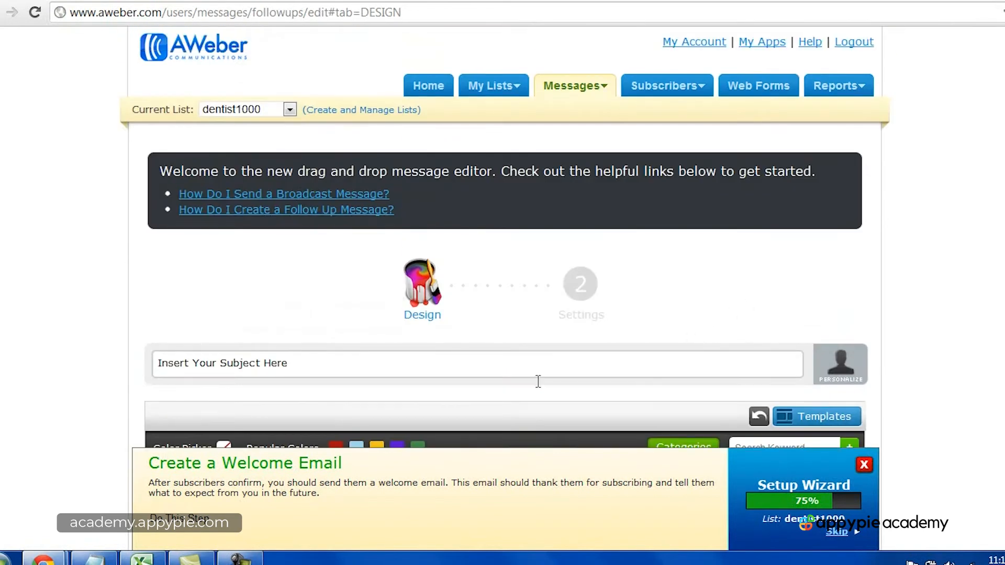
{"action": "left_click", "coordinate": [287, 364]}
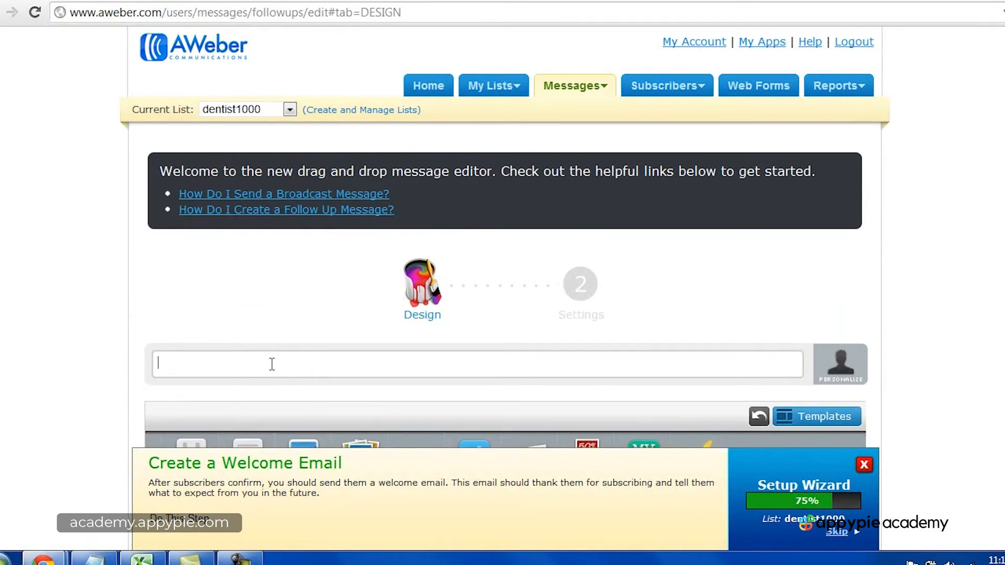
{"action": "type", "text": "Welcome to mya"}
{"action": "key", "text": "BackSpace"}
{"action": "type", "text": "mailing list!"}
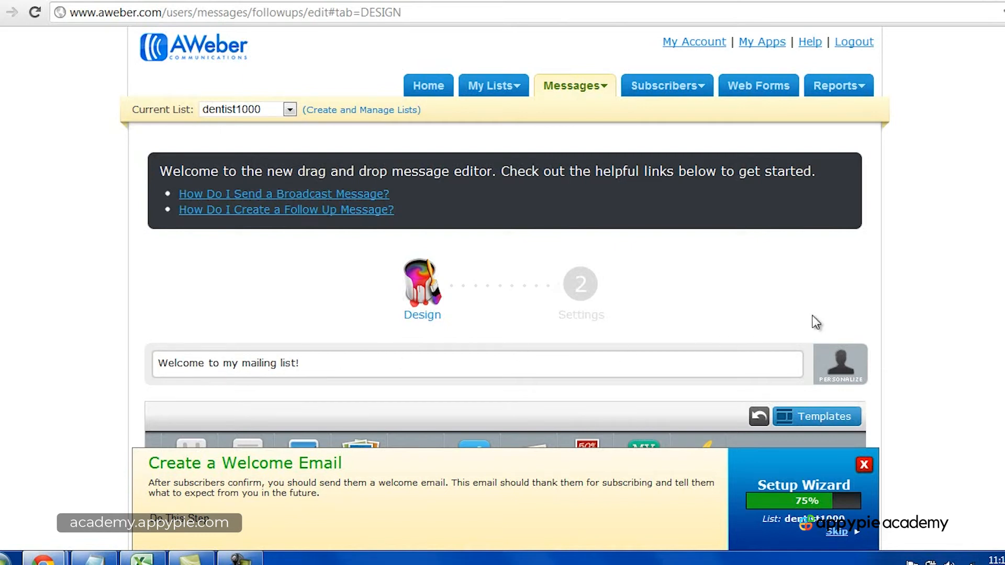
{"action": "scroll", "coordinate": [911, 311], "scroll_direction": "down", "scroll_amount": 5}
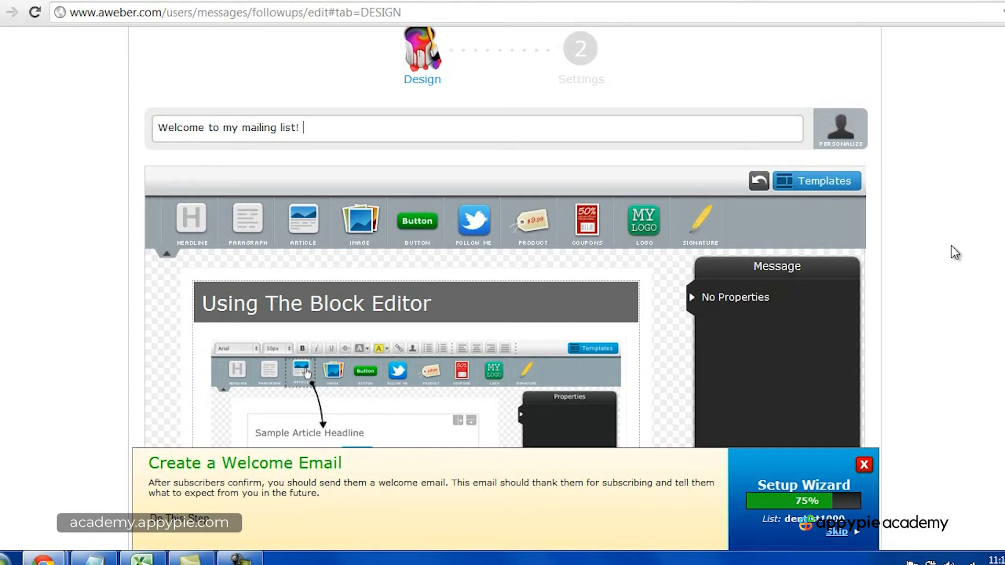
{"action": "scroll", "coordinate": [952, 247], "scroll_direction": "up", "scroll_amount": 2}
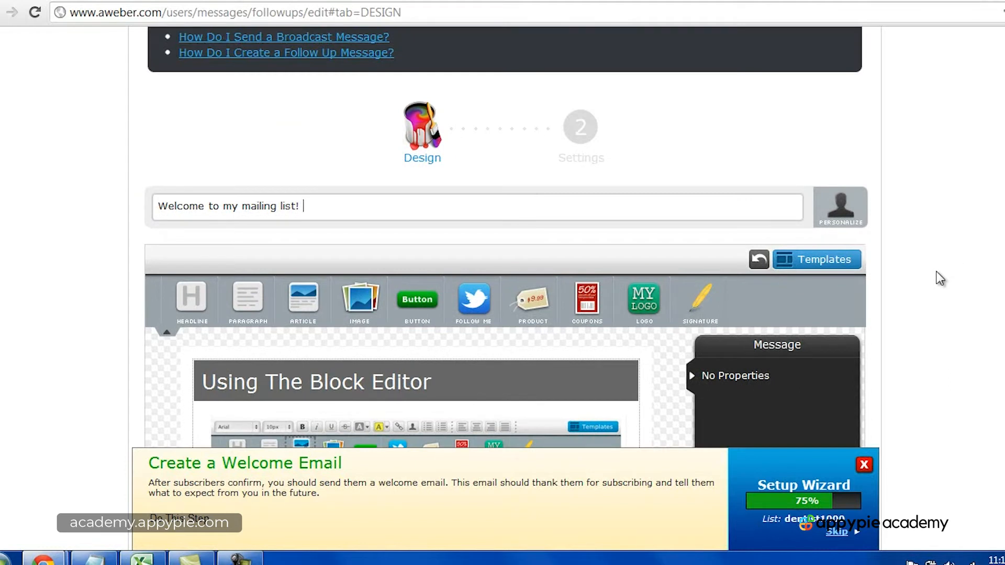
{"action": "left_click", "coordinate": [238, 559]}
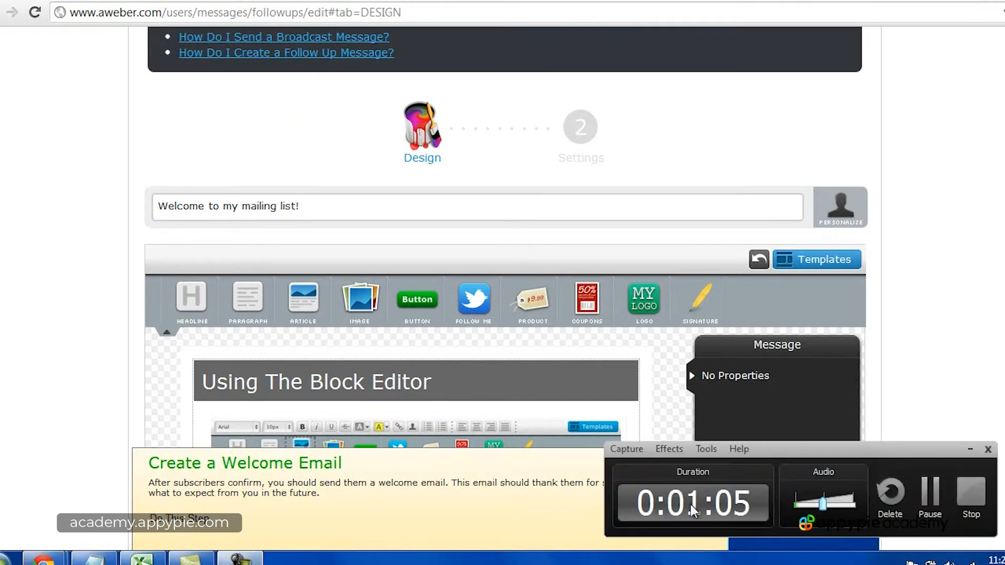
{"action": "left_click", "coordinate": [971, 492]}
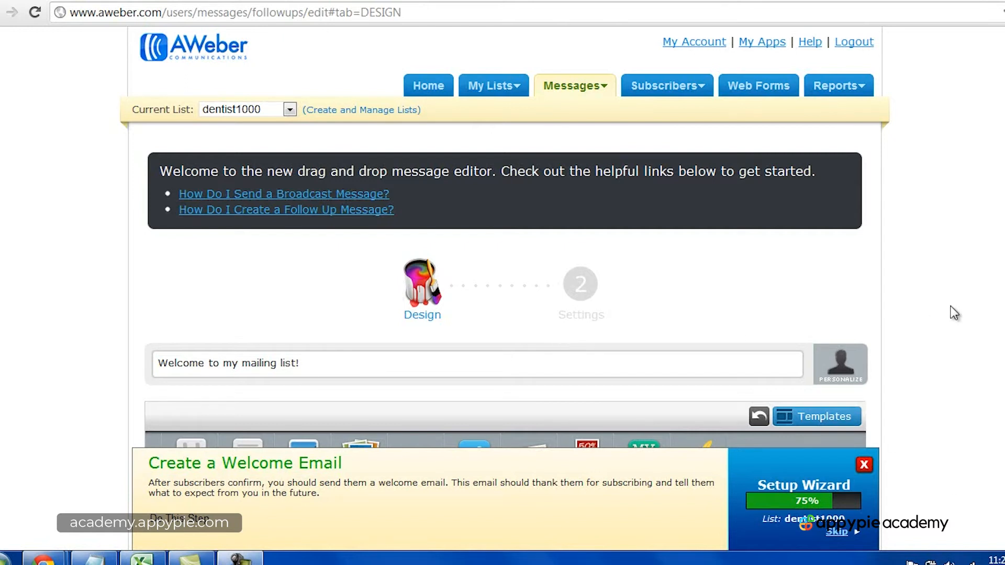
Step: Apply the Plain template to the welcome email, starting over instead of keeping the existing content
{"action": "scroll", "coordinate": [962, 317], "scroll_direction": "down", "scroll_amount": 3}
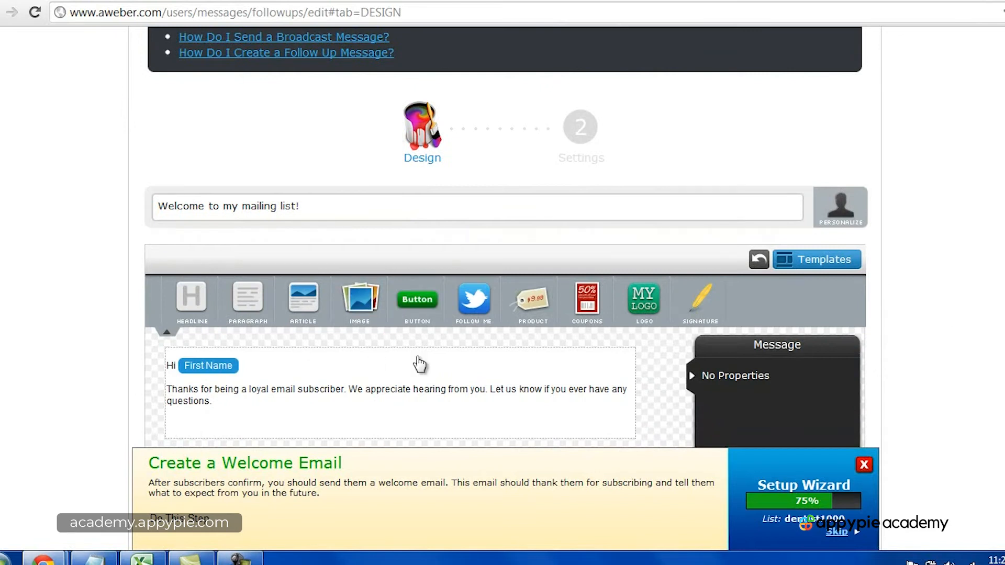
{"action": "scroll", "coordinate": [601, 316], "scroll_direction": "down", "scroll_amount": 4}
{"action": "scroll", "coordinate": [598, 309], "scroll_direction": "up", "scroll_amount": 7}
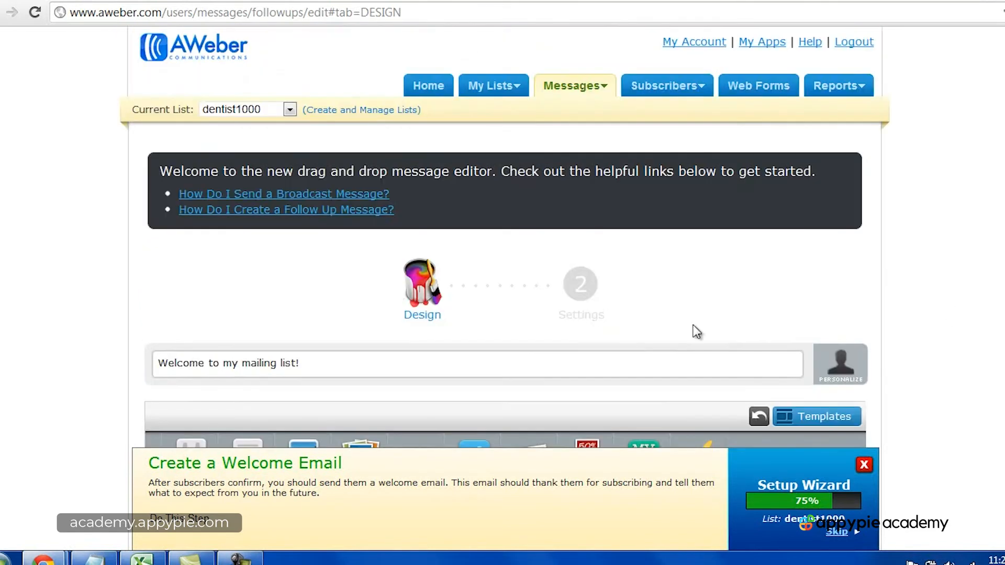
{"action": "left_click", "coordinate": [815, 417]}
{"action": "scroll", "coordinate": [655, 322], "scroll_direction": "down", "scroll_amount": 5}
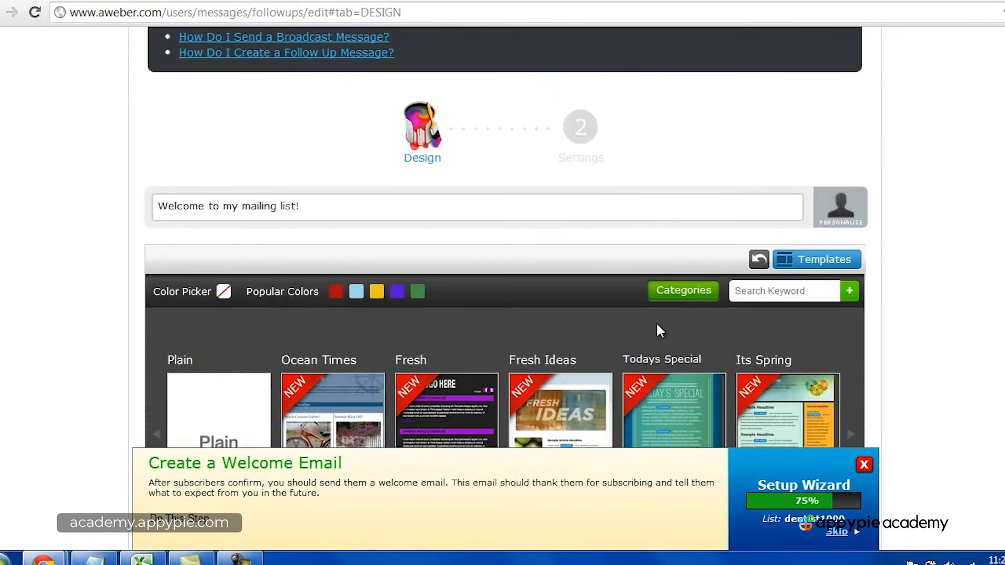
{"action": "mouse_move", "coordinate": [215, 354]}
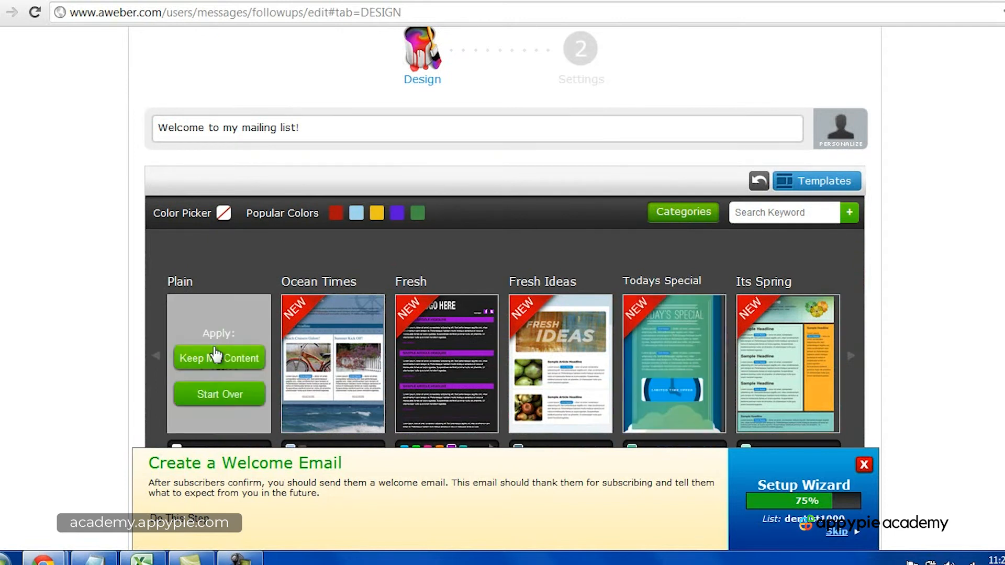
{"action": "left_click", "coordinate": [231, 395]}
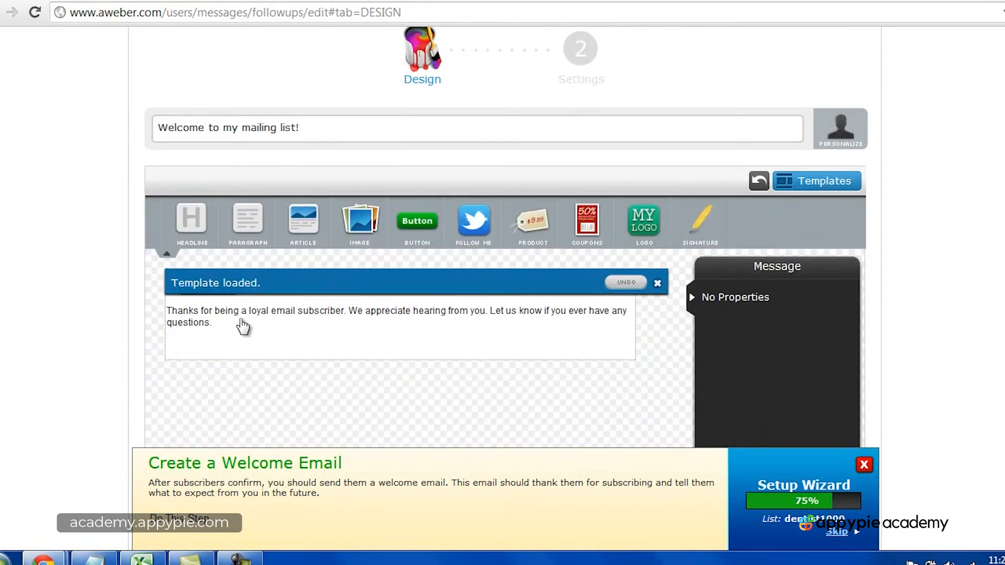
Step: Replace all of the template's body text with the greeting "Hi," and begin a new paragraph
{"action": "left_click", "coordinate": [241, 324]}
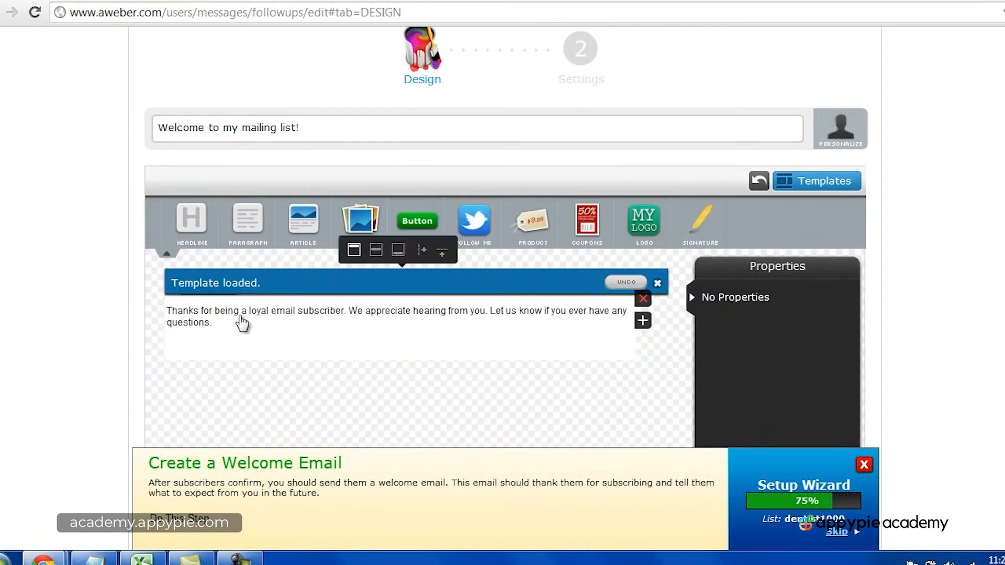
{"action": "left_click", "coordinate": [211, 320]}
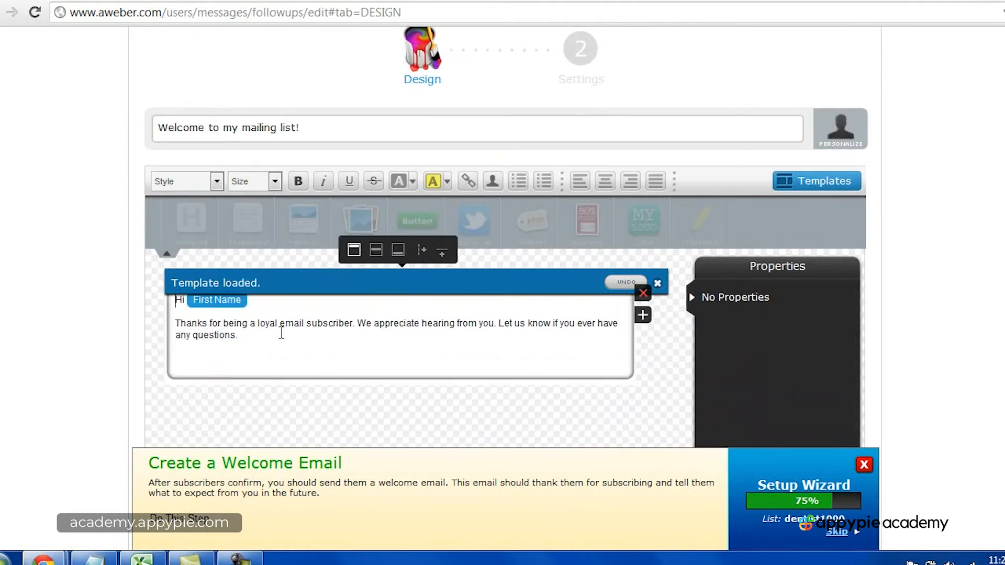
{"action": "left_click_drag", "start_coordinate": [276, 336], "coordinate": [167, 304]}
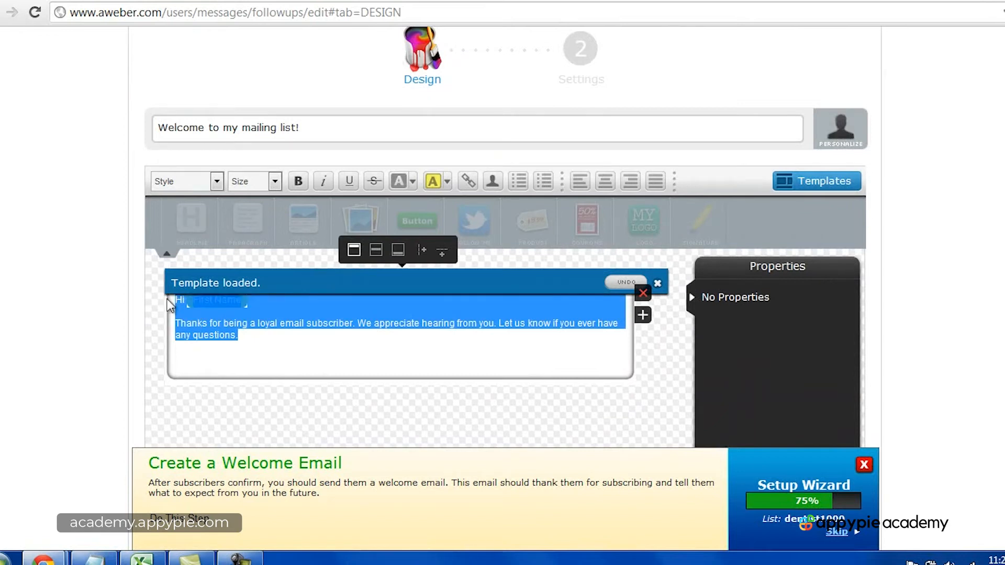
{"action": "key", "text": "BackSpace"}
{"action": "key", "text": "Return"}
{"action": "key", "text": "Return"}
{"action": "key", "text": "BackSpace"}
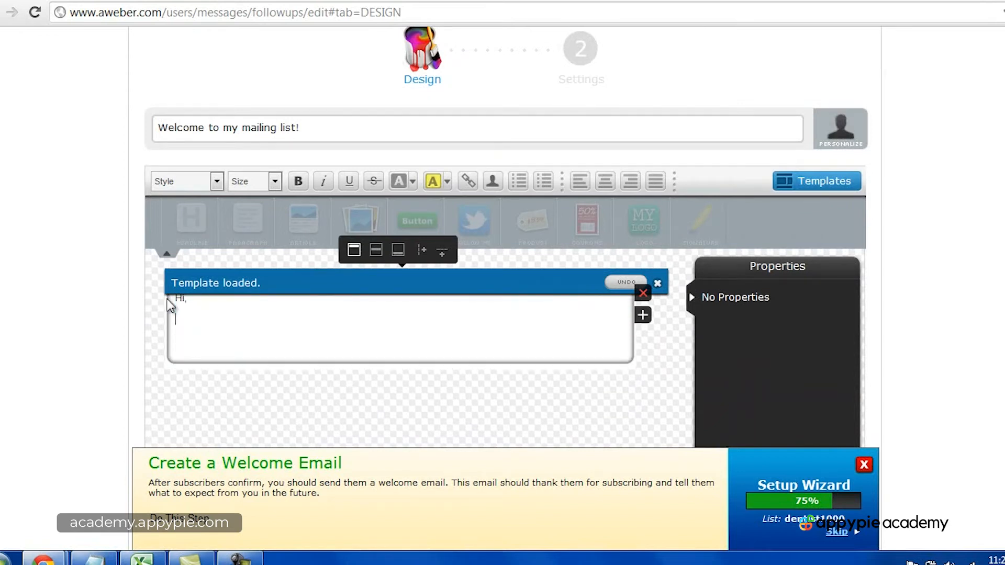
Step: Write the opening line "Welcome to my newsletter and thank you for signing up!" below the greeting
{"action": "type", "text": "Welcome to my newsletter and than k y"}
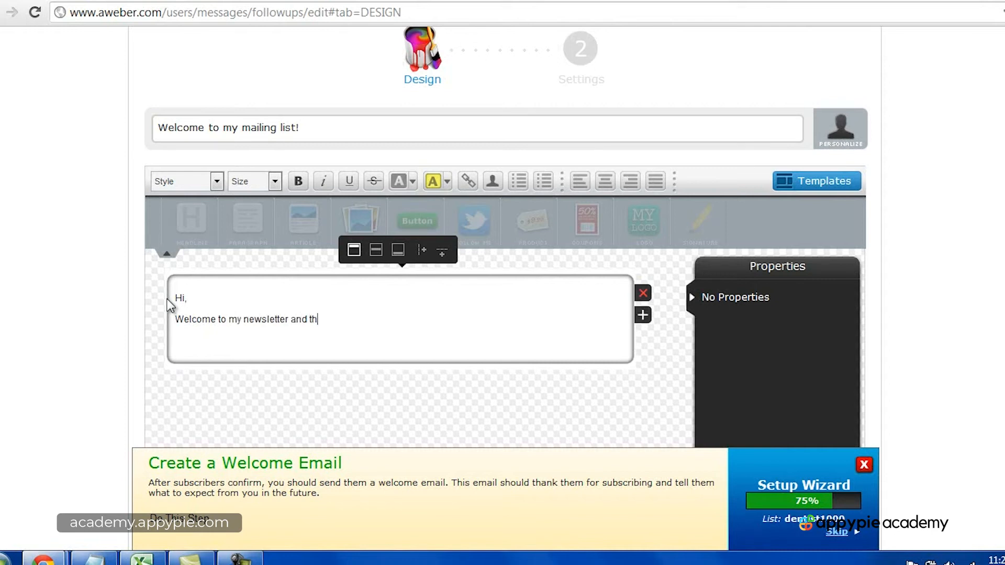
{"action": "key", "text": "BackSpace"}
{"action": "key", "text": "BackSpace"}
{"action": "key", "text": "BackSpace"}
{"action": "key", "text": "BackSpace"}
{"action": "type", "text": "k you for signing up!"}
Step: Add the paragraph "As promised, here is your first newsletter: Dental Tips!" below the opening line
{"action": "key", "text": "Return"}
{"action": "key", "text": "Return"}
{"action": "key", "text": "BackSpace"}
{"action": "type", "text": "As pro"}
{"action": "type", "text": "mised, here is"}
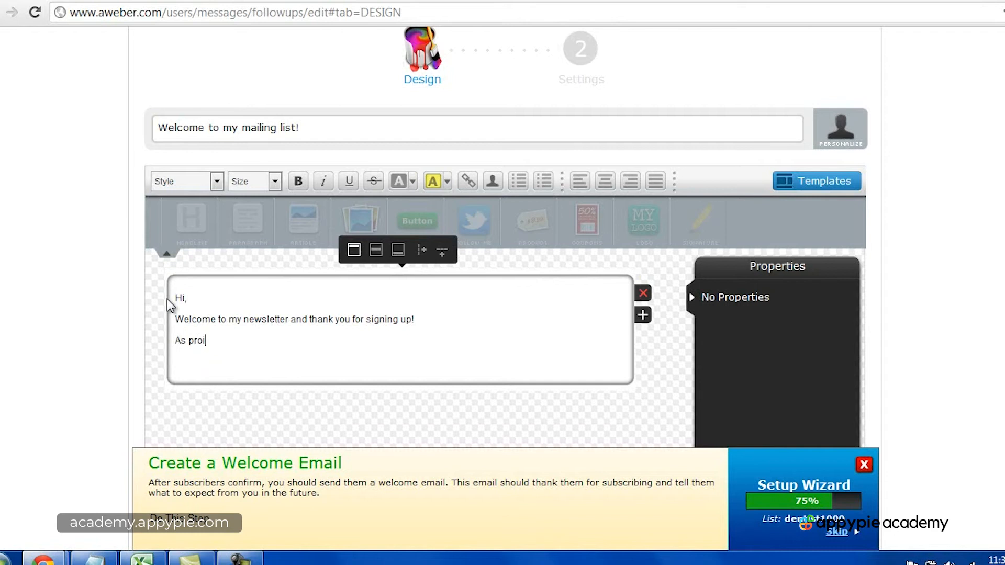
{"action": "type", "text": " your first newsletter"}
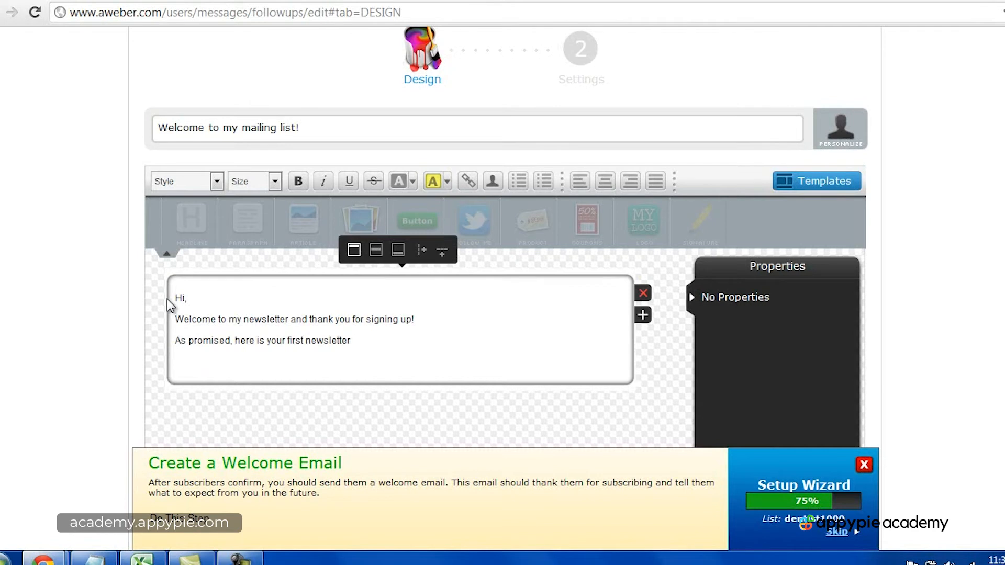
{"action": "type", "text": ": Dental Tips!"}
Step: Add three placeholder lines of dots below the Dental Tips line for the newsletter content
{"action": "key", "text": "Return"}
{"action": "type", "text": "..."}
{"action": "key", "text": "Return"}
{"action": "type", "text": ".."}
{"action": "key", "text": "Return"}
{"action": "type", "text": ".."}
{"action": "key", "text": "Return"}
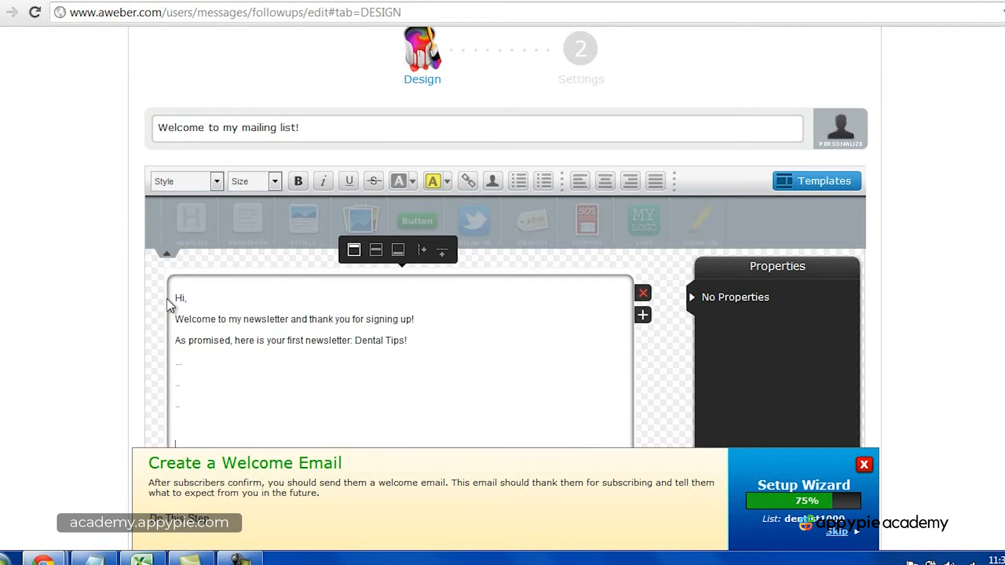
Step: End the email with "Thank you," and the sender's full name on the line below it
{"action": "type", "text": "Thank you,"}
{"action": "key", "text": "Return"}
Step: Add "Please share or "like" my website and feel free to forward this email to your friends if you enjoyed the content!" above the sign-off
{"action": "scroll", "coordinate": [224, 360], "scroll_direction": "down", "scroll_amount": 1}
{"action": "left_click", "coordinate": [200, 326]}
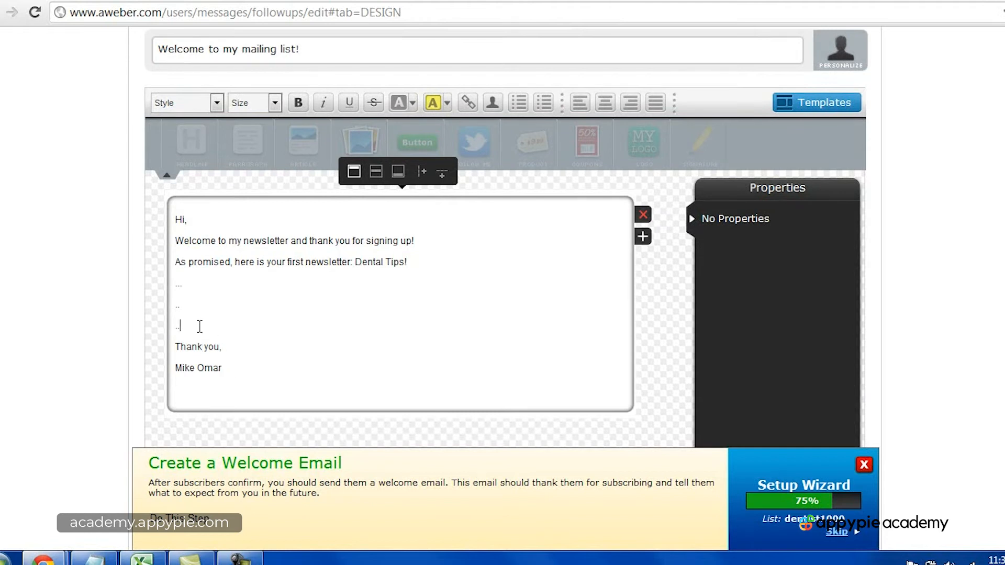
{"action": "key", "text": "Return"}
{"action": "type", "text": "Please share or \"like\" my we"}
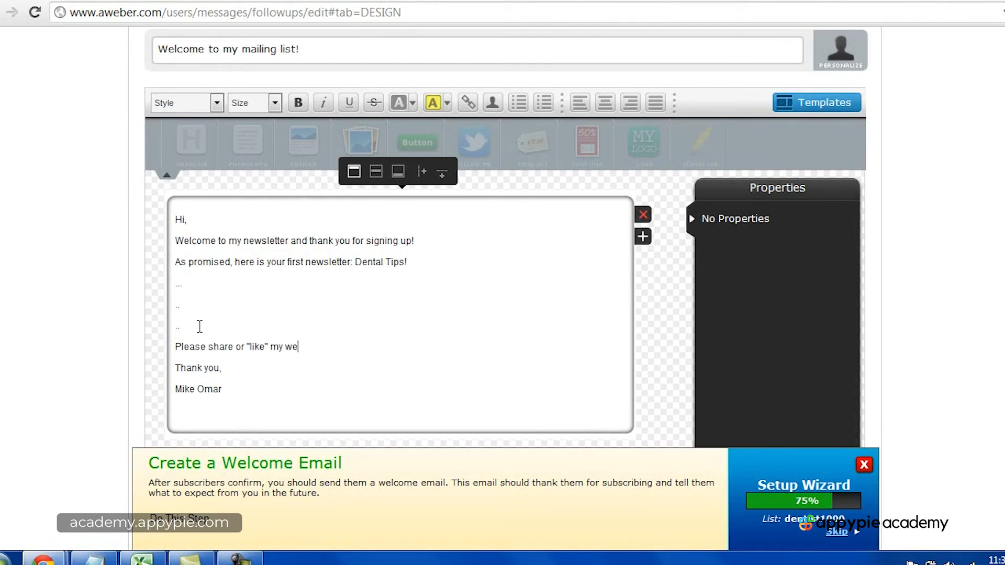
{"action": "type", "text": "bsite and feel free to forward this email to your friends if you enjoyed the con"}
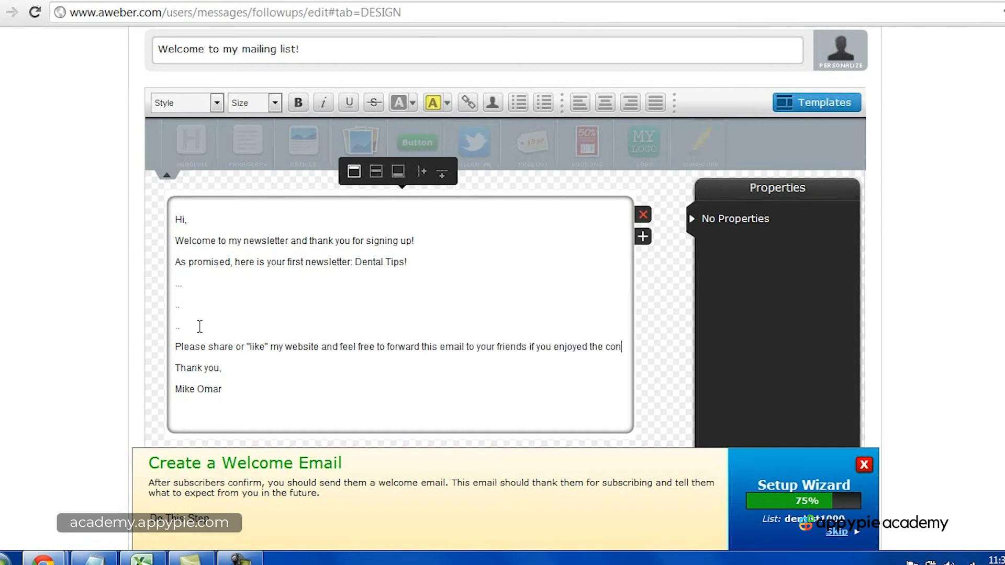
{"action": "type", "text": "tent!"}
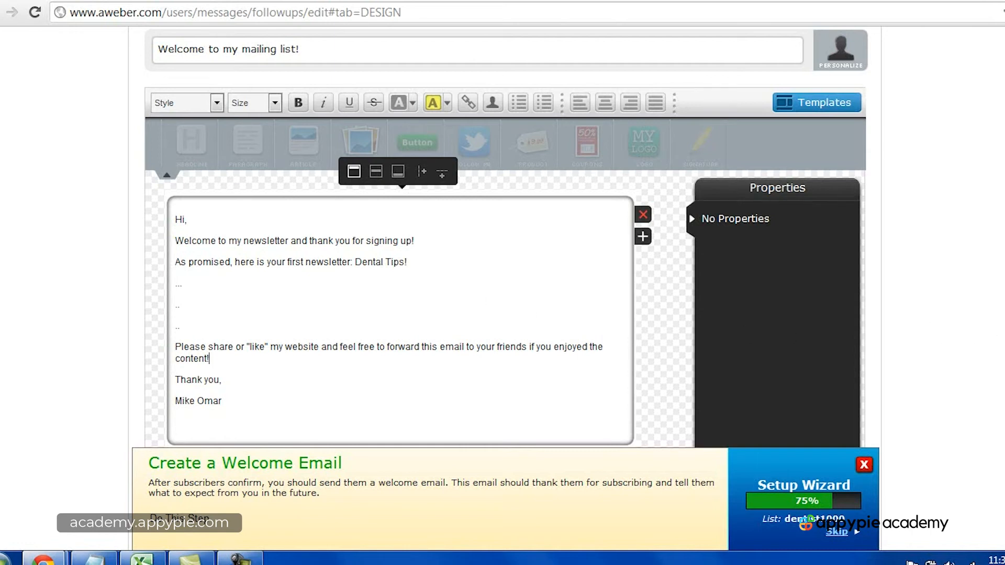
{"action": "scroll", "coordinate": [507, 236], "scroll_direction": "up", "scroll_amount": 3}
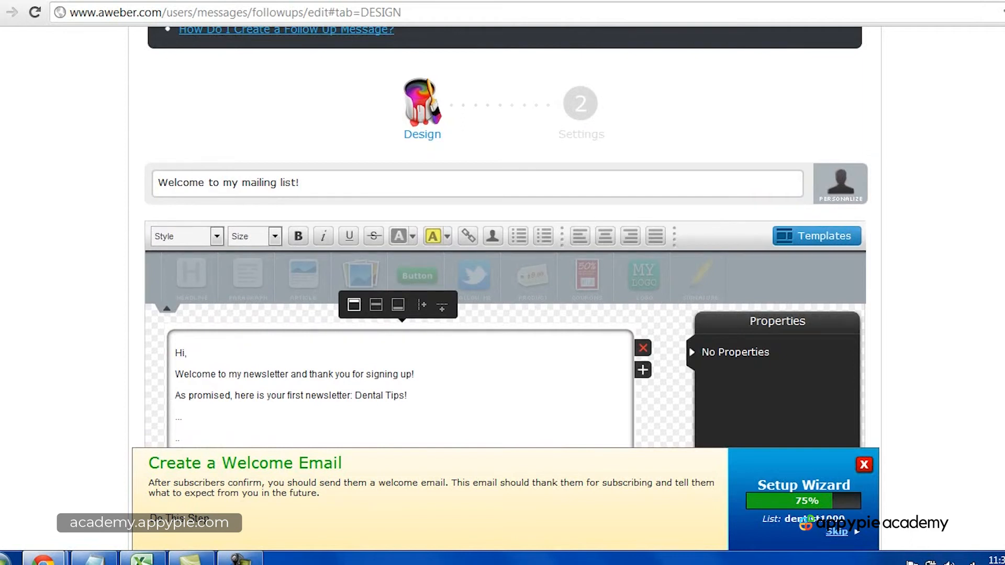
{"action": "scroll", "coordinate": [505, 262], "scroll_direction": "up", "scroll_amount": 2}
{"action": "scroll", "coordinate": [505, 262], "scroll_direction": "down", "scroll_amount": 5}
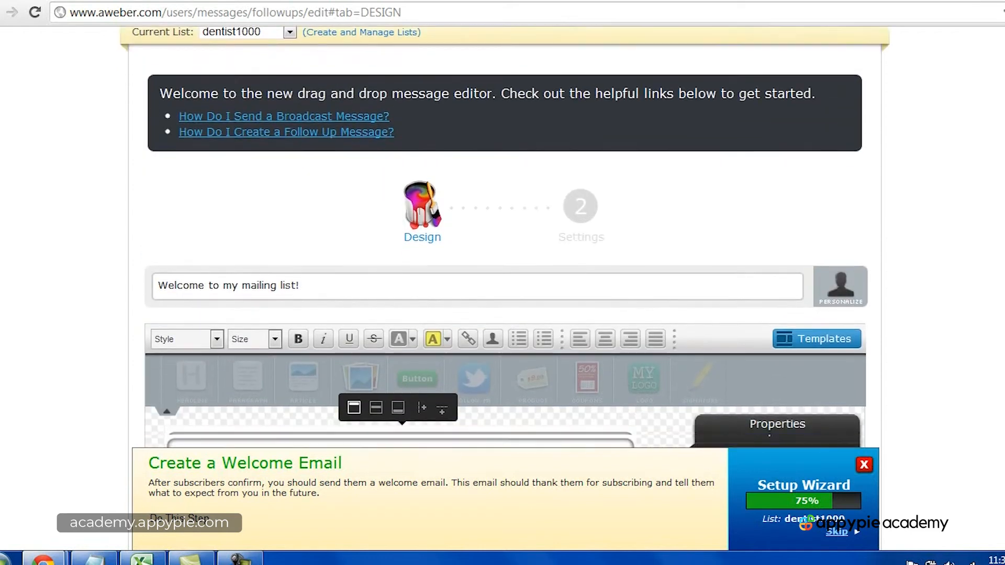
{"action": "scroll", "coordinate": [505, 262], "scroll_direction": "down", "scroll_amount": 6}
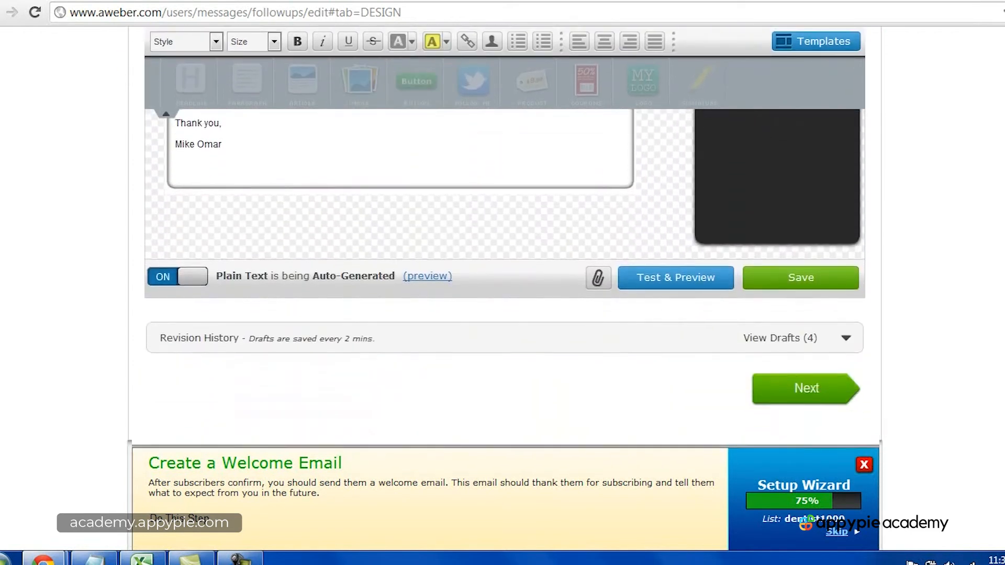
{"action": "scroll", "coordinate": [504, 262], "scroll_direction": "up", "scroll_amount": 3}
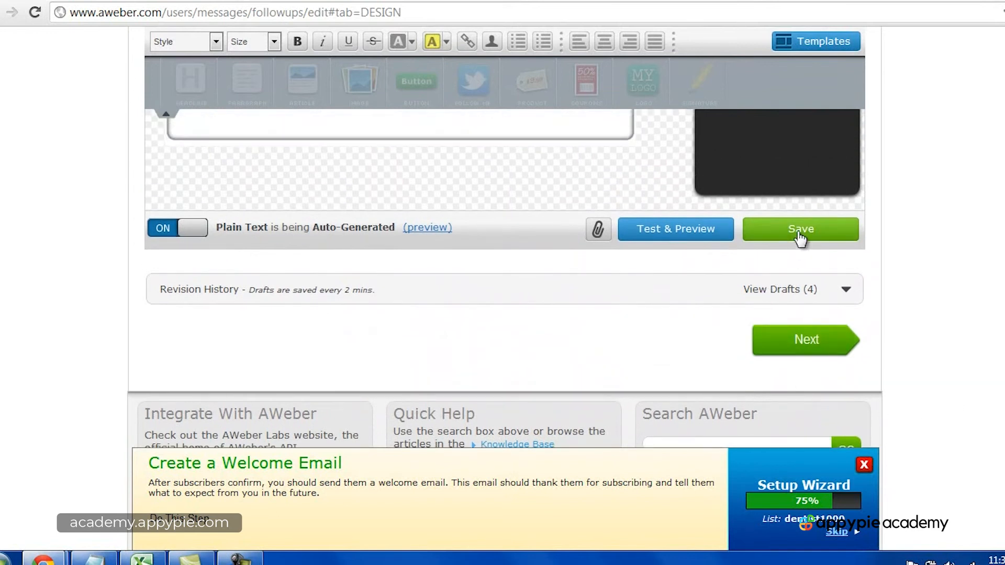
{"action": "left_click", "coordinate": [240, 559]}
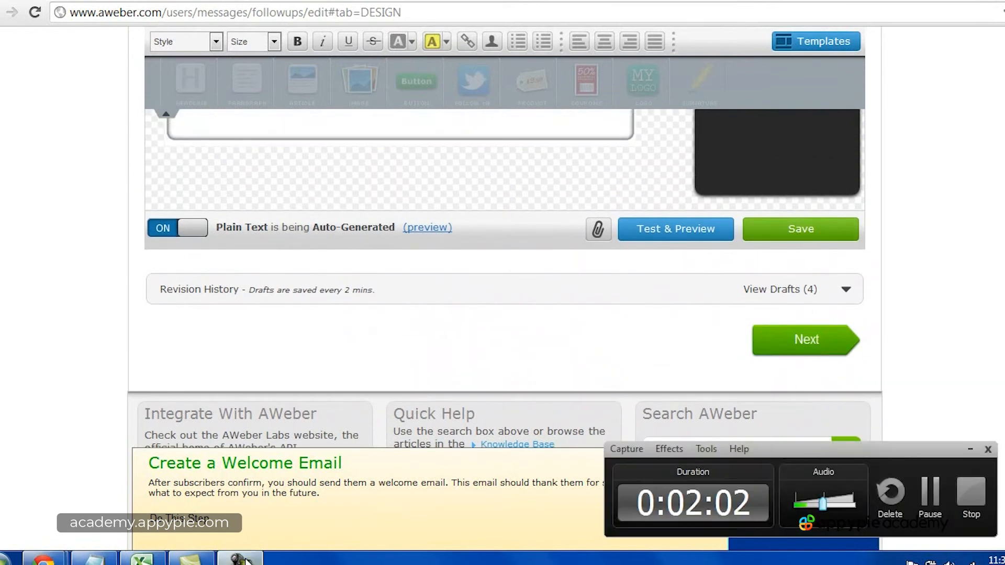
{"action": "left_click", "coordinate": [971, 492]}
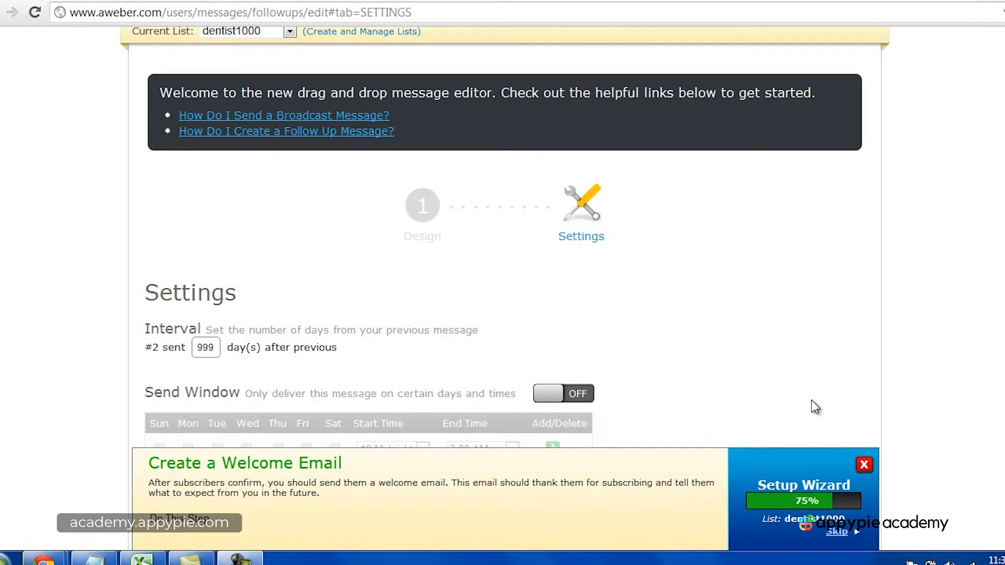
Step: Set the welcome message's interval to 0 days after the previous message and save it
{"action": "type", "text": "0"}
{"action": "left_click", "coordinate": [777, 350]}
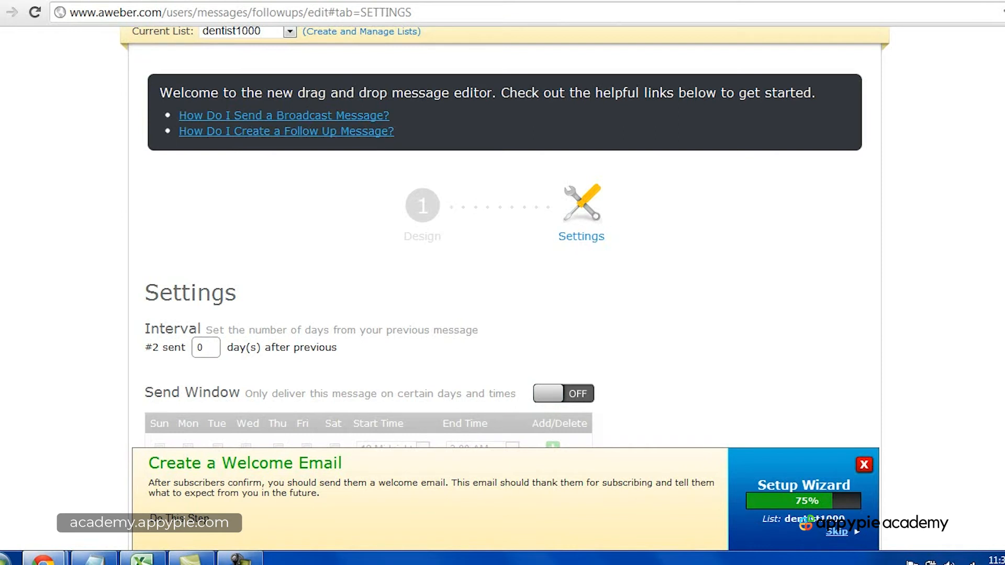
{"action": "scroll", "coordinate": [503, 261], "scroll_direction": "down", "scroll_amount": 2}
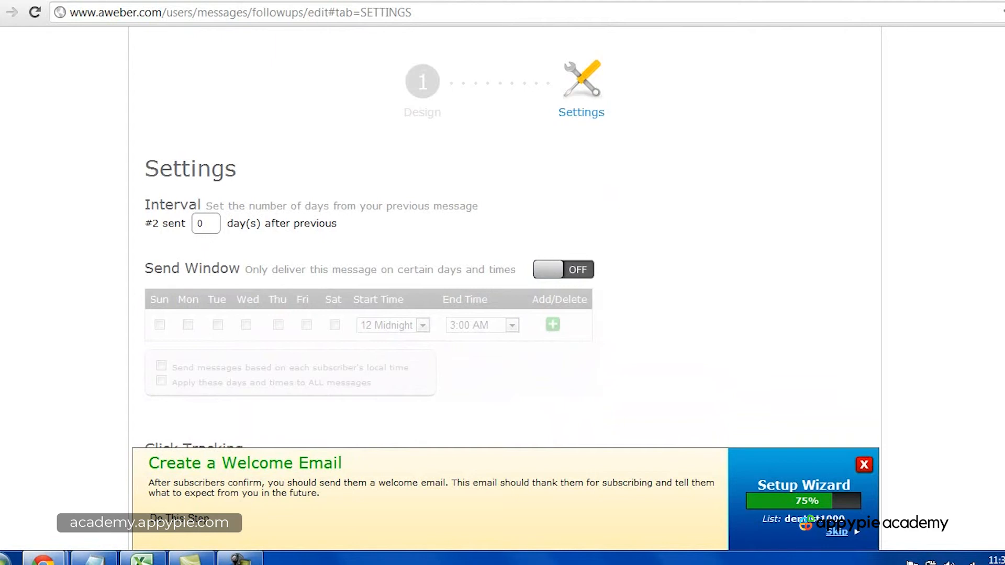
{"action": "scroll", "coordinate": [922, 280], "scroll_direction": "down", "scroll_amount": 4}
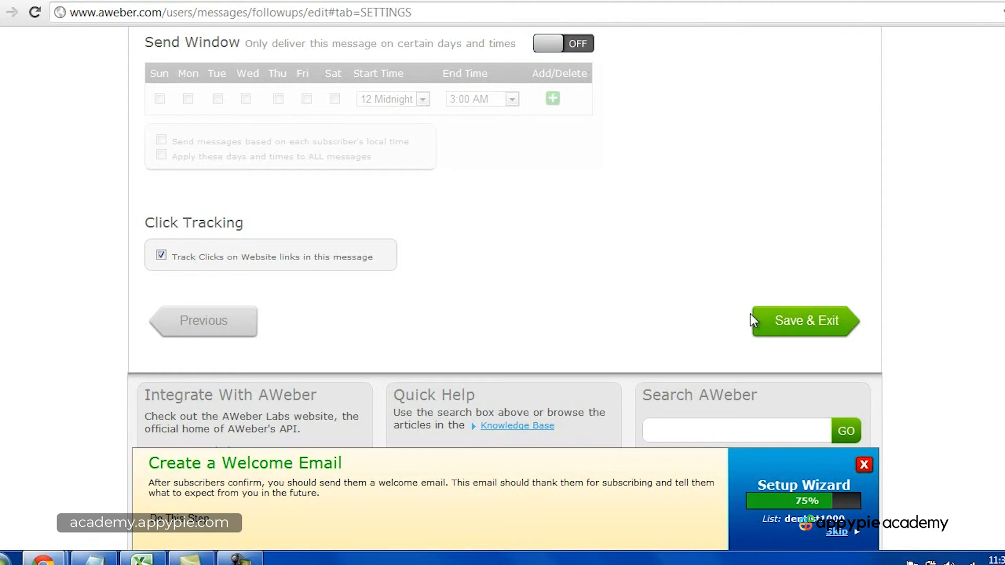
{"action": "left_click", "coordinate": [769, 320]}
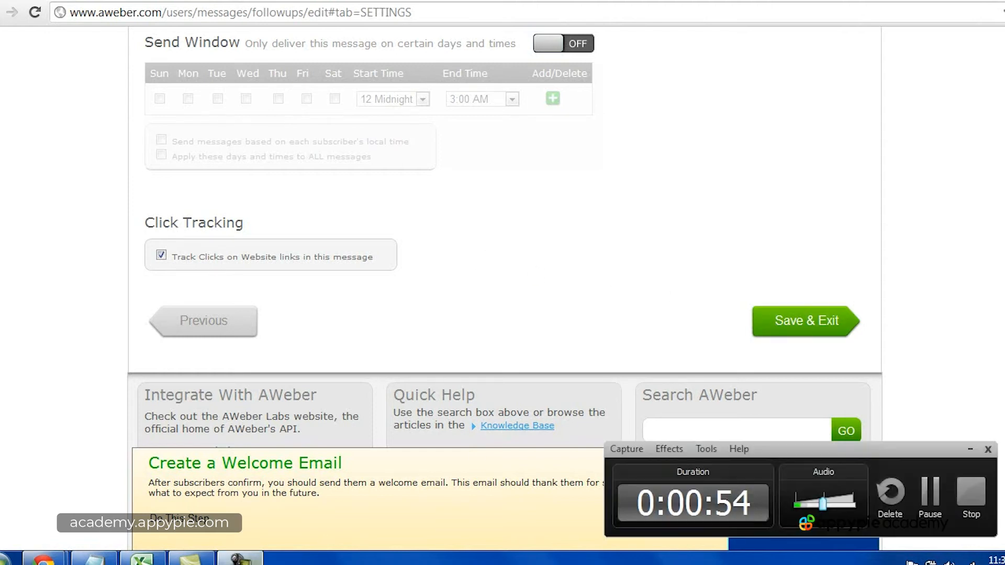
{"action": "left_click", "coordinate": [967, 491]}
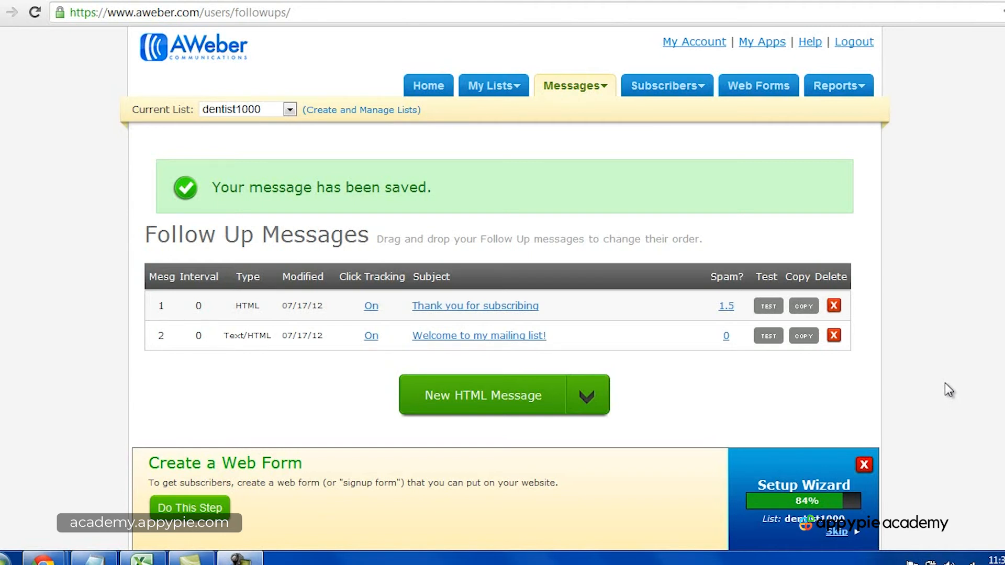
Step: Create a new plain text follow-up message
{"action": "left_click", "coordinate": [587, 399]}
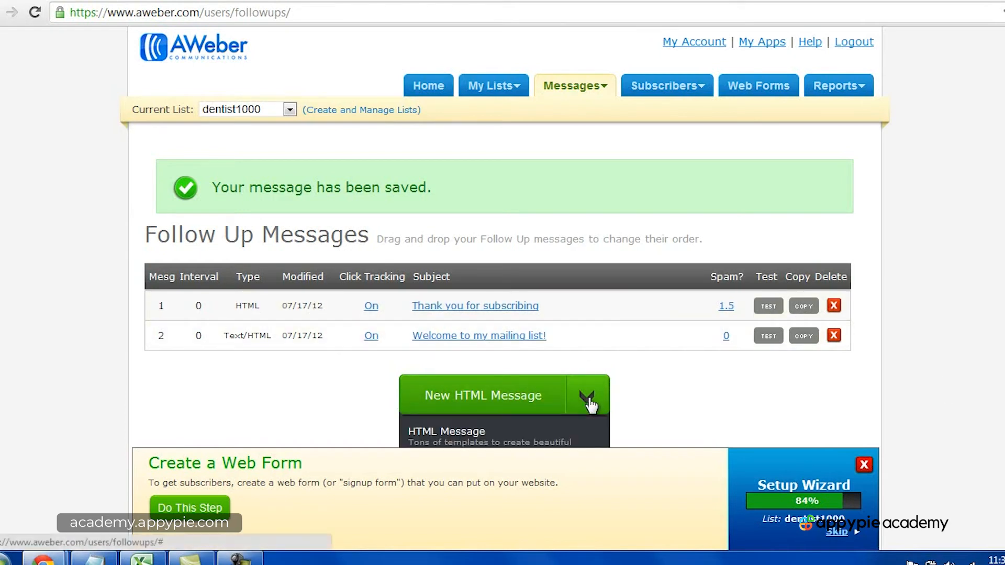
{"action": "scroll", "coordinate": [731, 343], "scroll_direction": "down", "scroll_amount": 3}
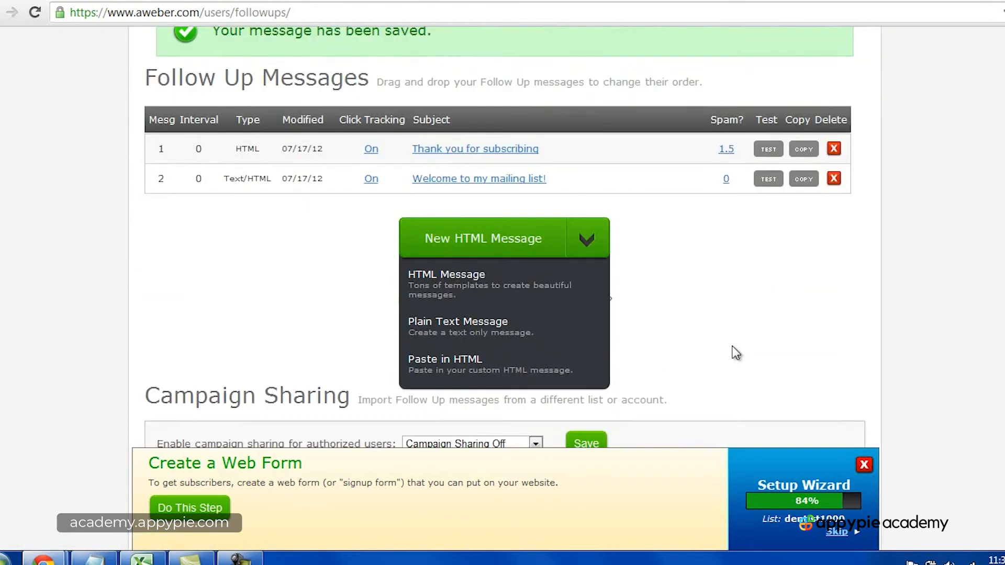
{"action": "left_click", "coordinate": [474, 332]}
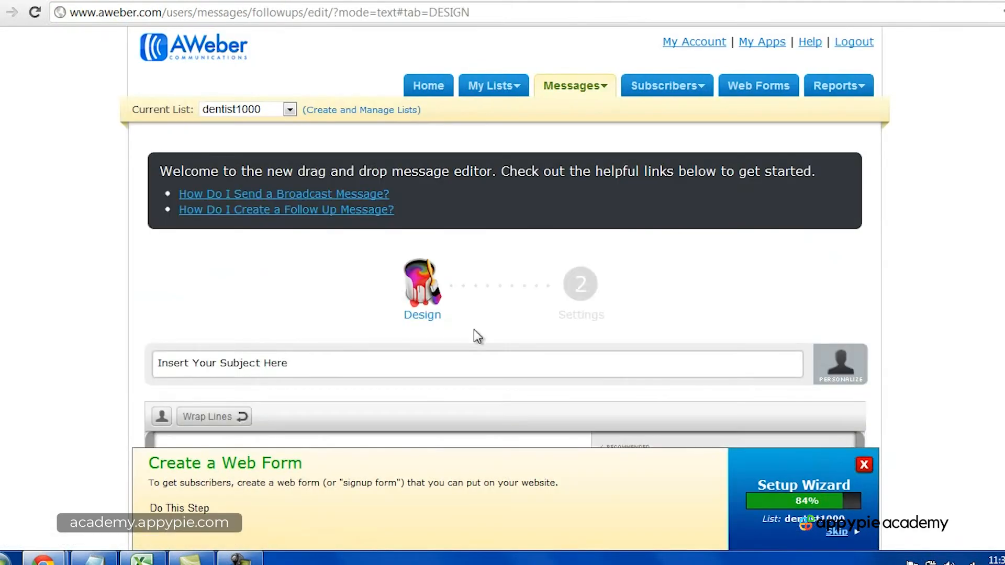
Step: Set the new message's subject to "Newsletter 2: Dental Products I Recommend"
{"action": "scroll", "coordinate": [945, 290], "scroll_direction": "down", "scroll_amount": 2}
{"action": "left_click", "coordinate": [378, 280]}
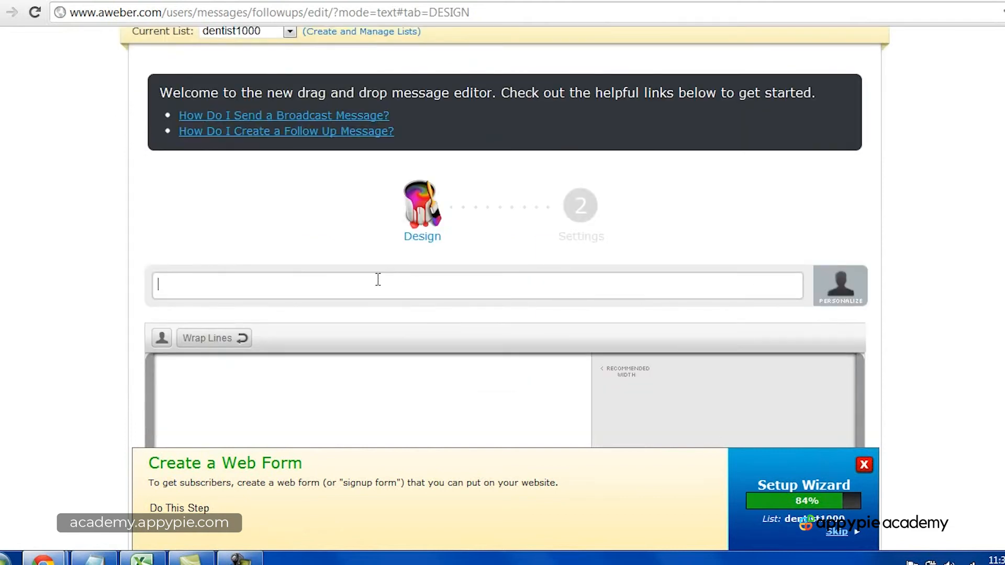
{"action": "type", "text": "Newsletter 2: Dental"}
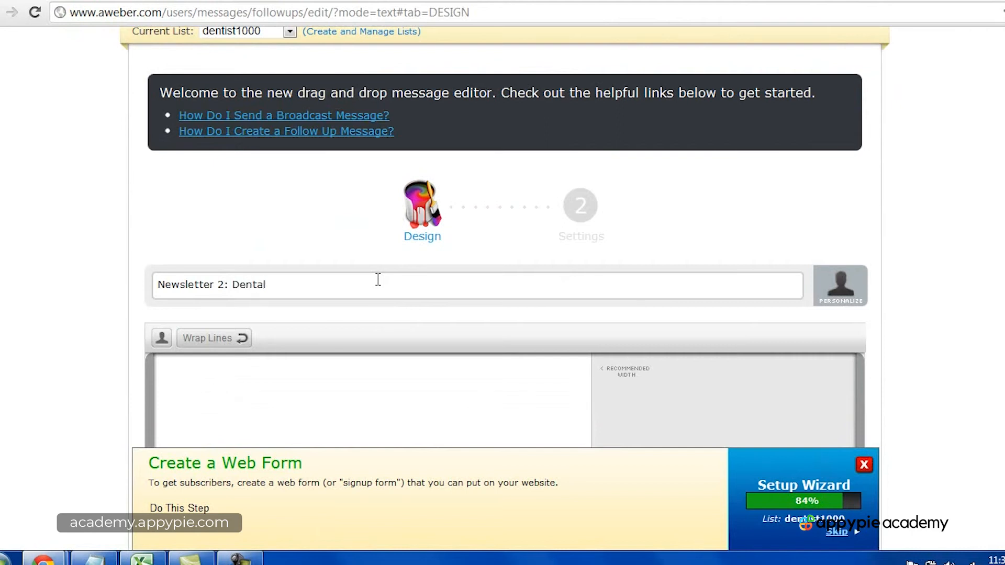
{"action": "type", "text": " Products I recommend"}
{"action": "key", "text": "BackSpace"}
{"action": "key", "text": "BackSpace"}
{"action": "key", "text": "BackSpace"}
{"action": "key", "text": "BackSpace"}
{"action": "key", "text": "BackSpace"}
{"action": "key", "text": "BackSpace"}
{"action": "key", "text": "BackSpace"}
{"action": "key", "text": "BackSpace"}
{"action": "key", "text": "BackSpace"}
{"action": "key", "text": "BackSpace"}
{"action": "type", "text": "Recommend"}
Step: Start the message body with the greeting "Hi," and the paragraph "I recommend these products for these reasons."
{"action": "scroll", "coordinate": [850, 278], "scroll_direction": "down", "scroll_amount": 3}
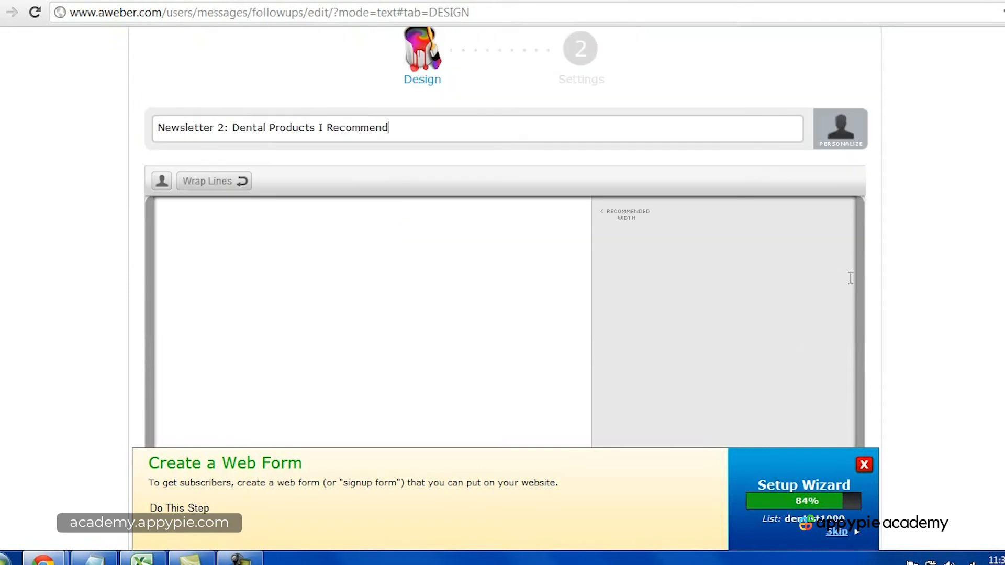
{"action": "type", "text": "Hi,"}
{"action": "key", "text": "Return"}
{"action": "key", "text": "Return"}
{"action": "type", "text": "I recommend these products for these reasons."}
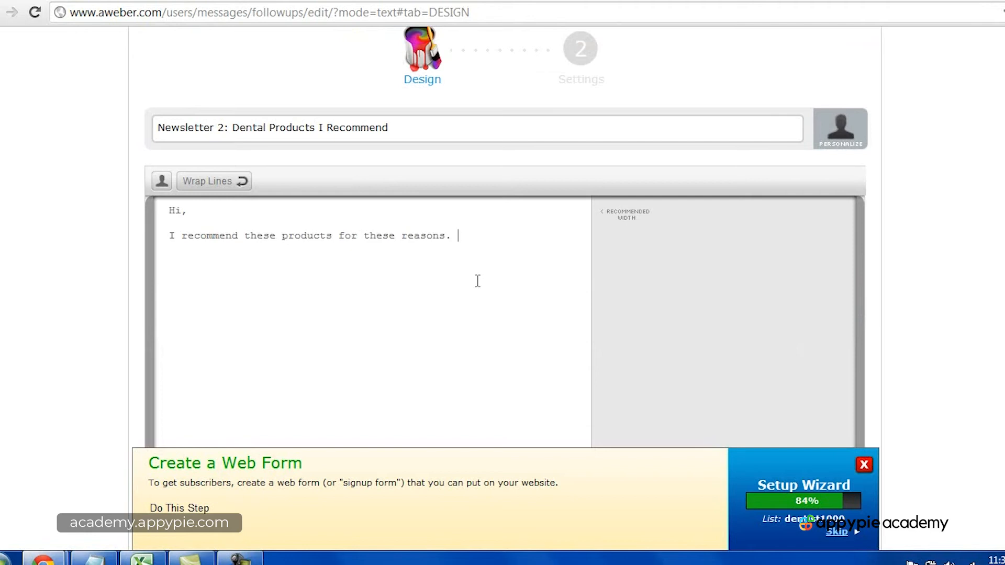
Step: Add three placeholder lines of dots and "Thank you and please follow me on twitter" followed by the sender's Twitter handle and a period
{"action": "key", "text": "Return"}
{"action": "key", "text": "Return"}
{"action": "type", "text": "Thank you and please follow me on twitt"}
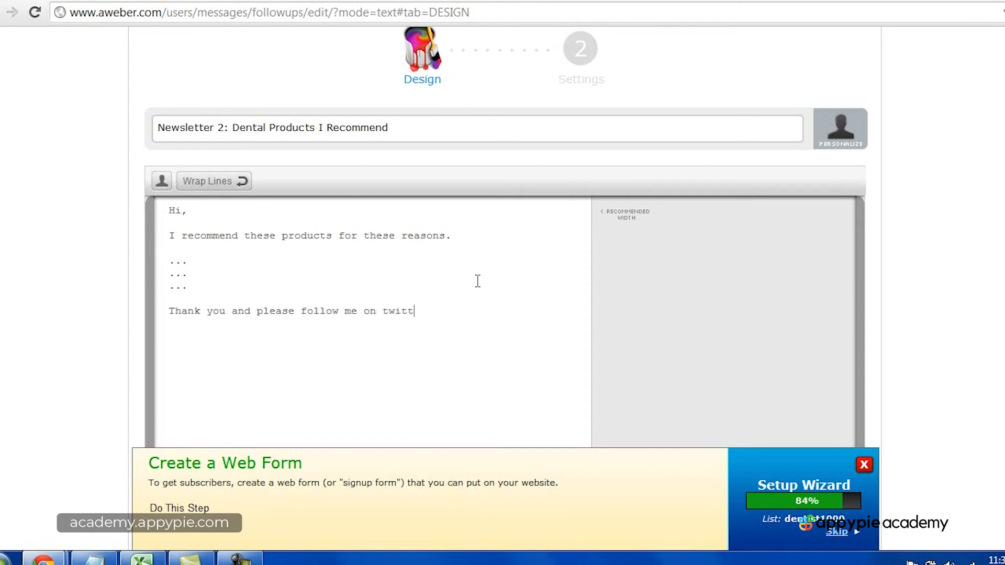
{"action": "type", "text": "er at"}
{"action": "key", "text": "BackSpace"}
{"action": "key", "text": "BackSpace"}
Step: Sign the message with the sender's full name, one blank line below the thank-you line
{"action": "key", "text": "Return"}
{"action": "key", "text": "Return"}
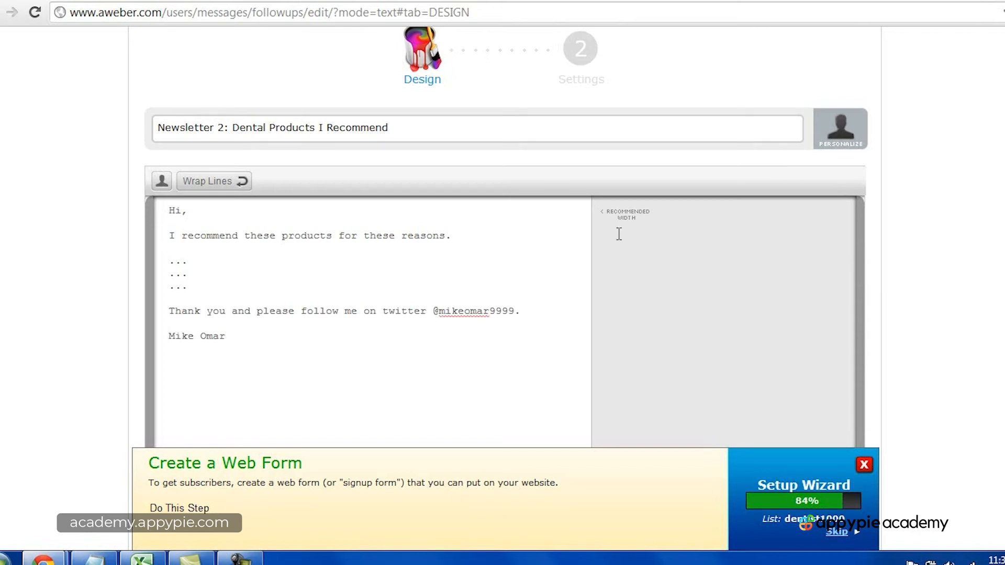
Step: Save the newsletter message and continue to its settings
{"action": "scroll", "coordinate": [789, 265], "scroll_direction": "down", "scroll_amount": 3}
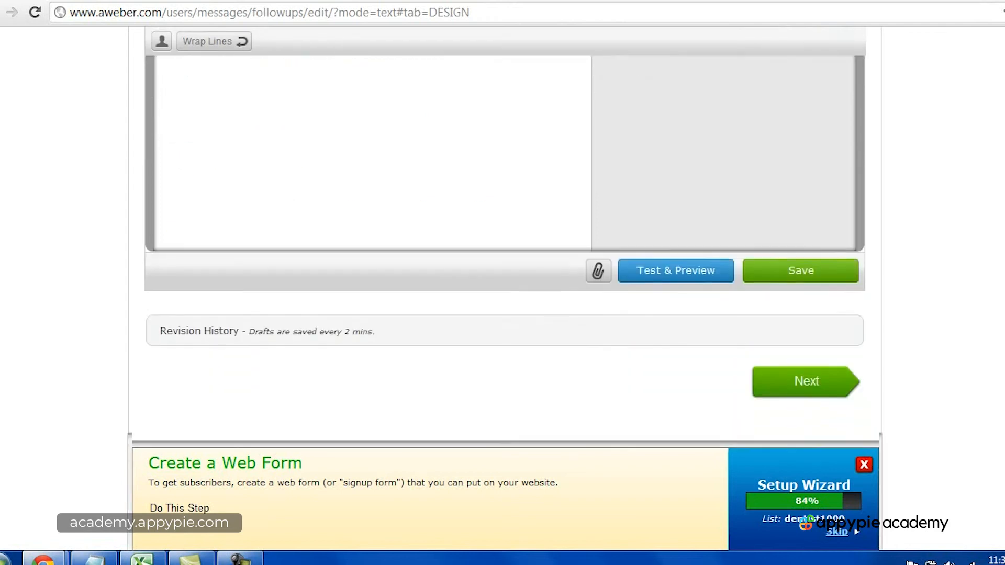
{"action": "left_click", "coordinate": [799, 223]}
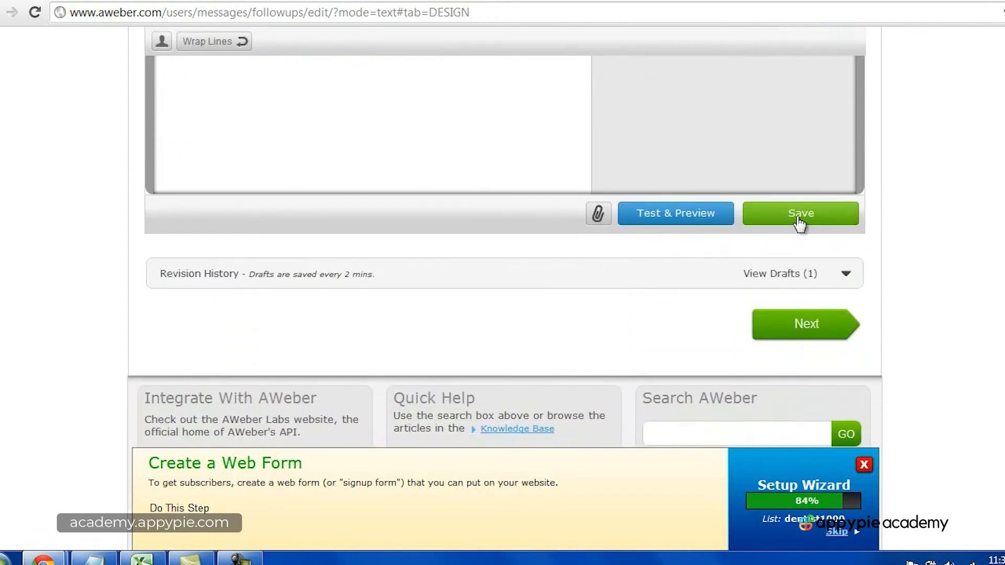
{"action": "left_click", "coordinate": [822, 335]}
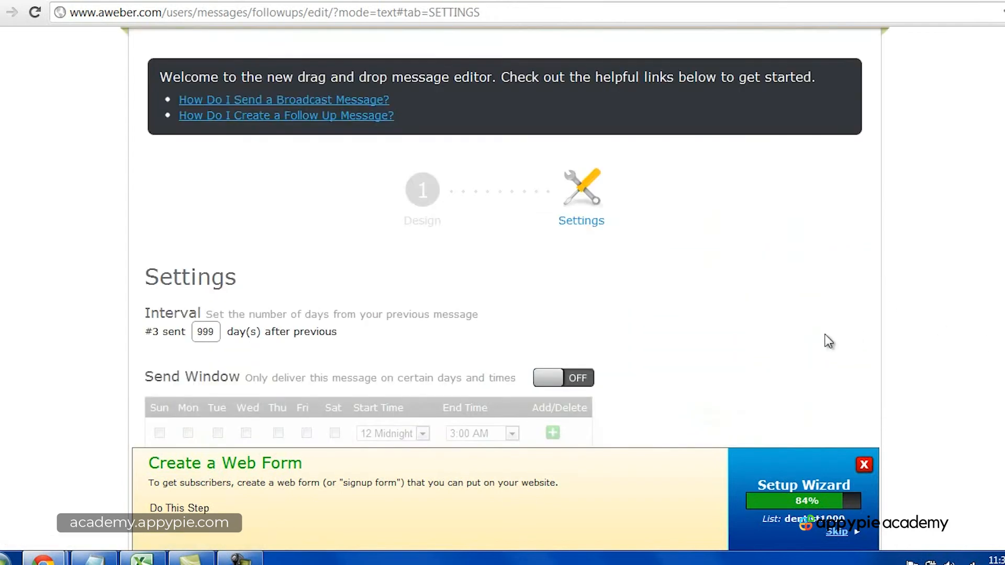
Step: Set the newsletter's sending interval to 30 days after the previous message, then save and exit
{"action": "scroll", "coordinate": [718, 292], "scroll_direction": "down", "scroll_amount": 2}
{"action": "double_click", "coordinate": [215, 255]}
{"action": "type", "text": "30"}
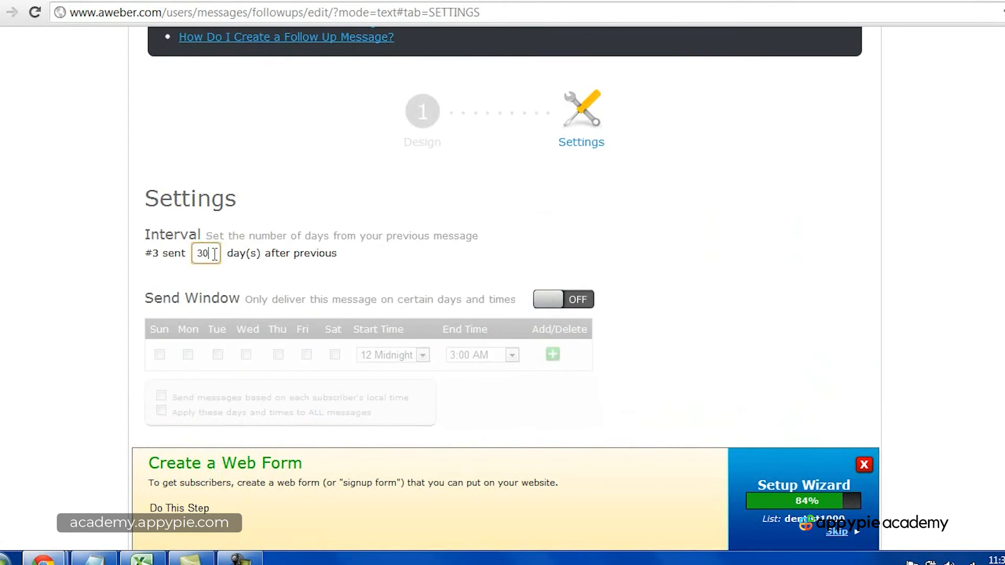
{"action": "scroll", "coordinate": [834, 347], "scroll_direction": "down", "scroll_amount": 2}
{"action": "scroll", "coordinate": [835, 347], "scroll_direction": "down", "scroll_amount": 5}
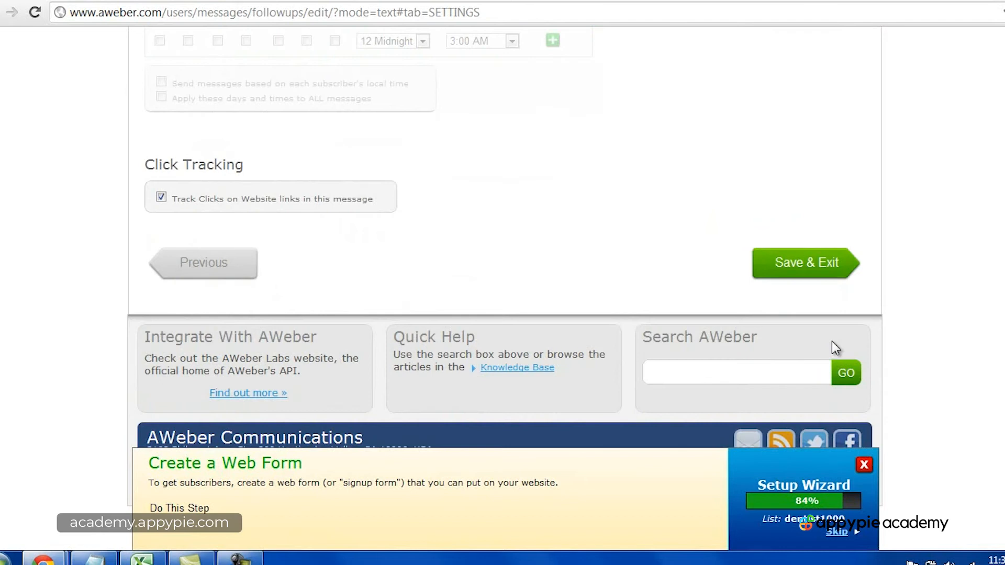
{"action": "left_click", "coordinate": [797, 263]}
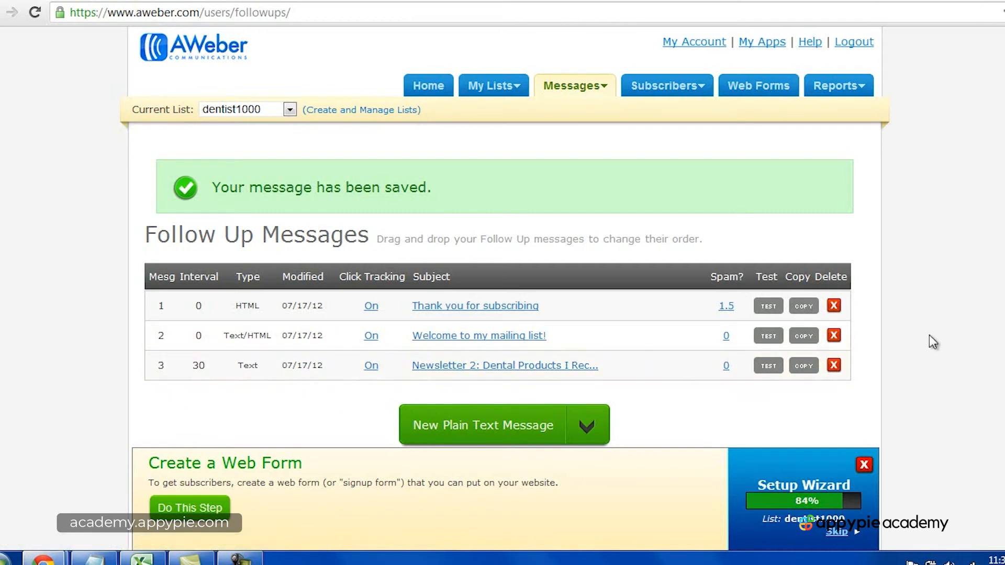
Step: Create a new plain text broadcast message for the list
{"action": "mouse_move", "coordinate": [588, 94]}
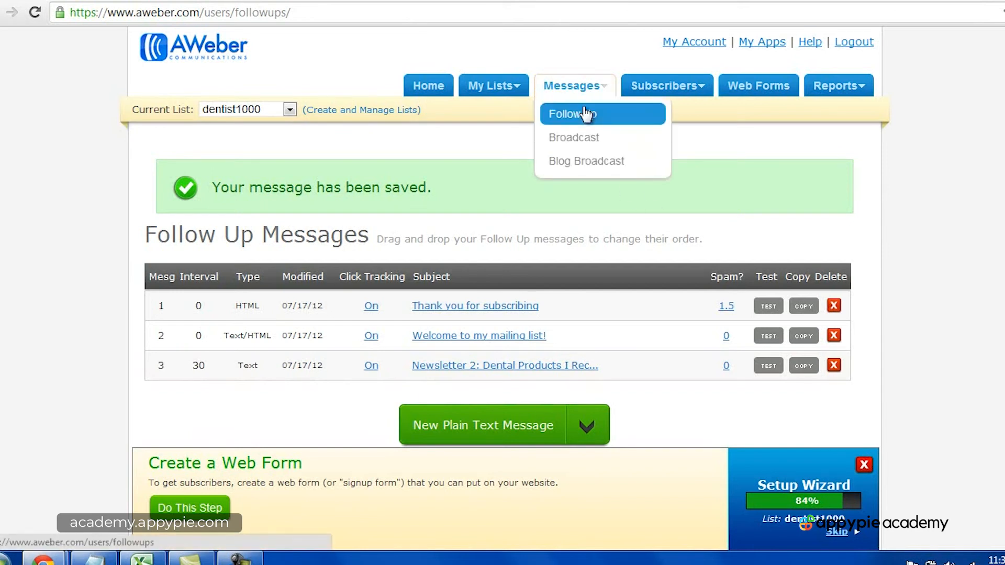
{"action": "left_click", "coordinate": [587, 141]}
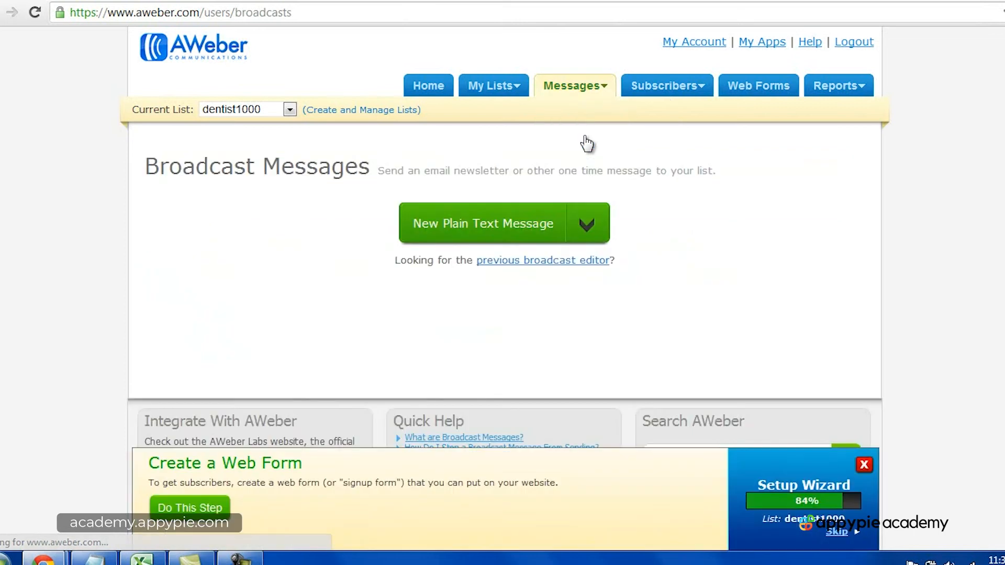
{"action": "left_click", "coordinate": [584, 232]}
{"action": "left_click", "coordinate": [502, 313]}
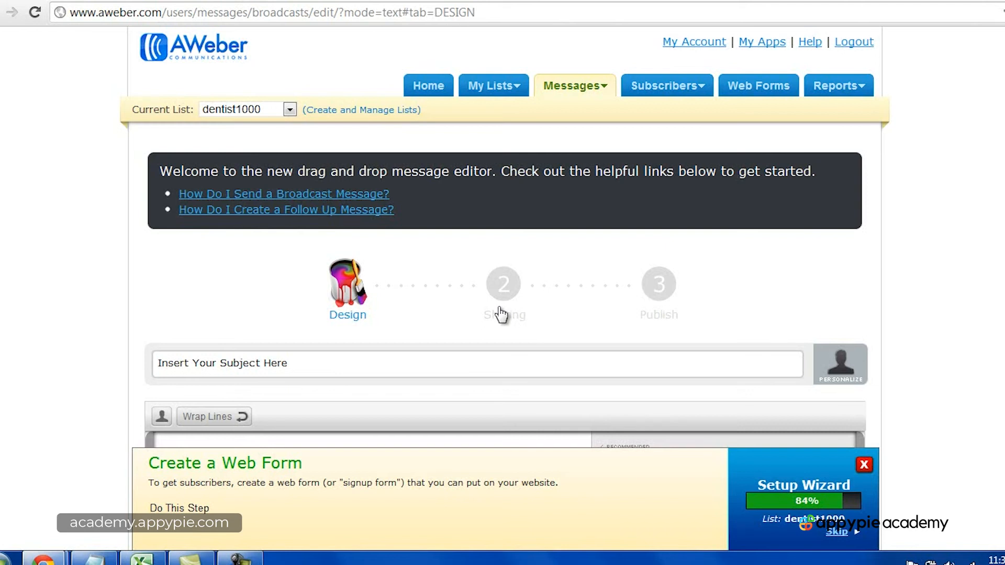
Step: Set the broadcast's subject to "Important Announcement!"
{"action": "left_click", "coordinate": [454, 364]}
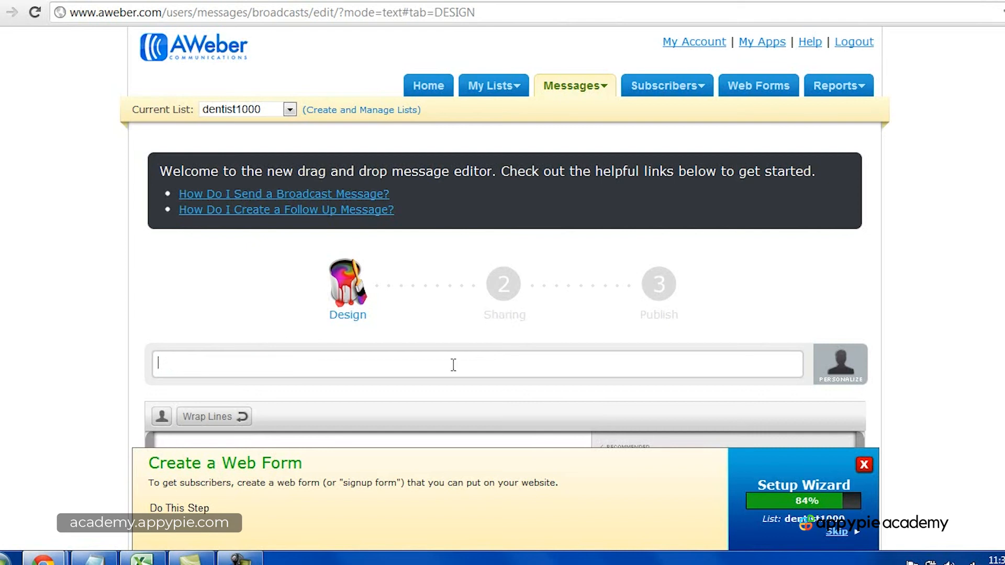
{"action": "type", "text": "Important Announcement!"}
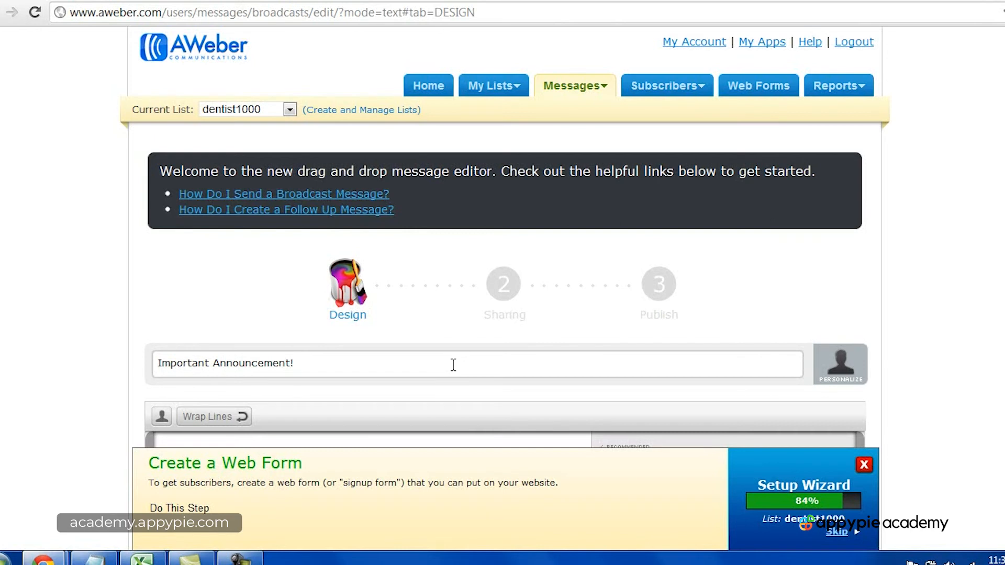
Step: Write the broadcast body: "Hi everyone," followed by "Just a heads up that my dental office is moving location! Please make a note of it."
{"action": "scroll", "coordinate": [936, 312], "scroll_direction": "down", "scroll_amount": 5}
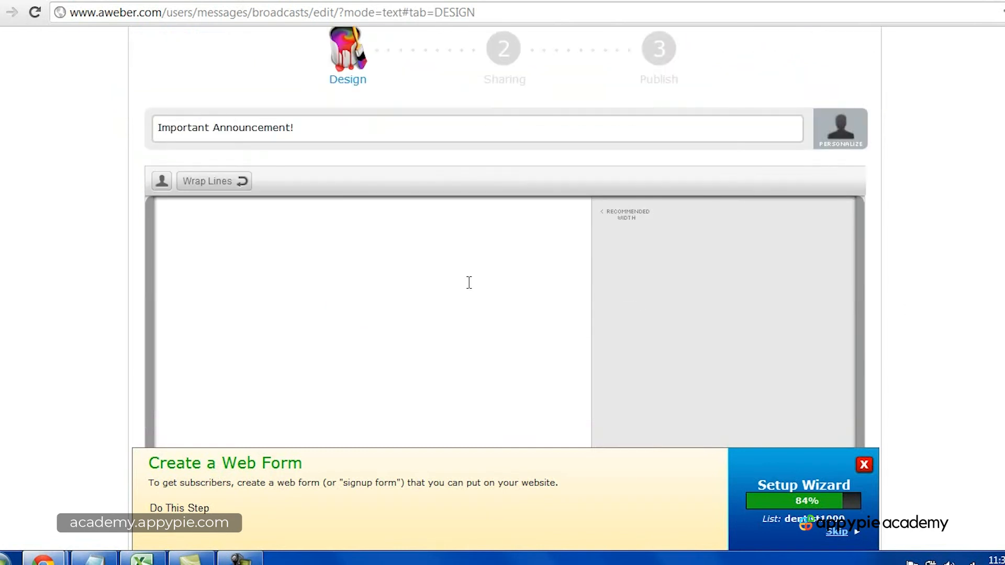
{"action": "type", "text": "Hi everyone,"}
{"action": "type", "text": "Just a heads up "}
{"action": "type", "text": "that m"}
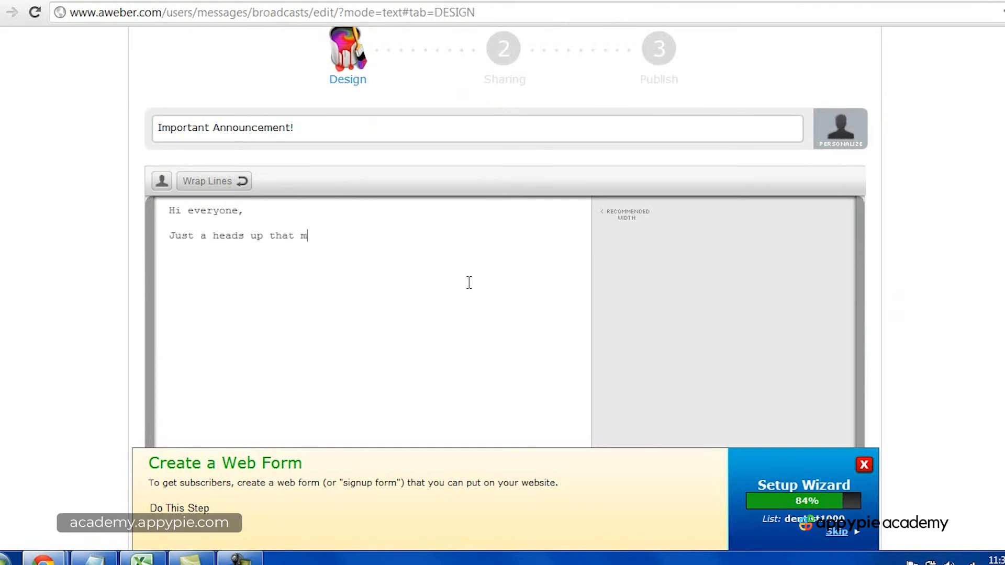
{"action": "type", "text": "y dental office is moving location! Please makea  note"}
{"action": "key", "text": "BackSpace"}
{"action": "key", "text": "BackSpace"}
{"action": "key", "text": "BackSpace"}
{"action": "key", "text": "BackSpace"}
{"action": "key", "text": "BackSpace"}
{"action": "key", "text": "BackSpace"}
{"action": "key", "text": "BackSpace"}
{"action": "key", "text": "BackSpace"}
{"action": "key", "text": "BackSpace"}
{"action": "key", "text": "BackSpace"}
{"action": "key", "text": "BackSpace"}
{"action": "key", "text": "BackSpace"}
{"action": "key", "text": "BackSpace"}
{"action": "type", "text": "e"}
{"action": "type", "text": " mak"}
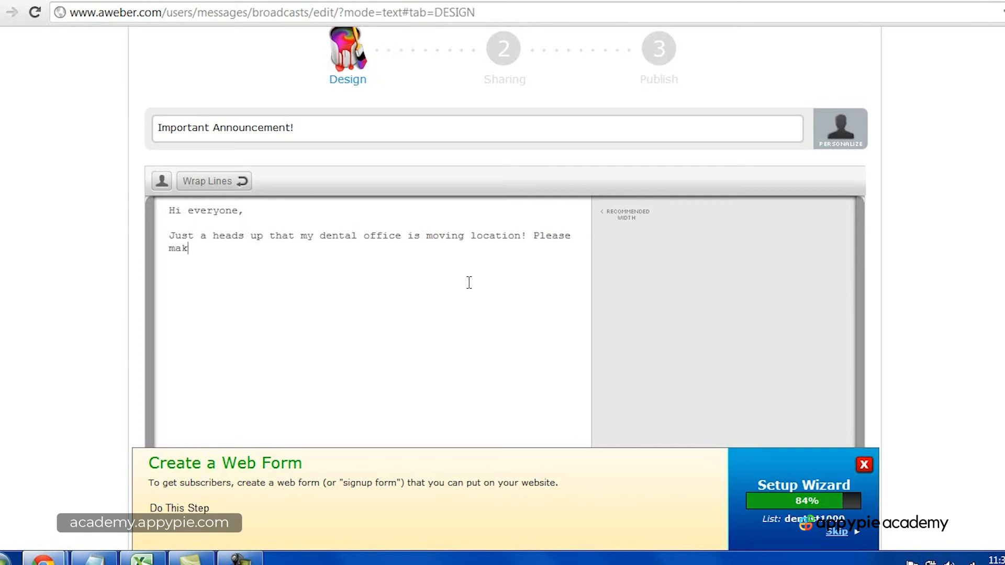
{"action": "type", "text": "e a note of it."}
Step: Wrap the message's lines and sign it off below the text with the sender's full name
{"action": "left_click", "coordinate": [243, 182]}
{"action": "left_click", "coordinate": [320, 254]}
{"action": "key", "text": "Return"}
{"action": "key", "text": "Return"}
{"action": "key", "text": "Return"}
{"action": "key", "text": "Return"}
Step: Save the broadcast message and continue to its sharing settings
{"action": "scroll", "coordinate": [937, 299], "scroll_direction": "down", "scroll_amount": 3}
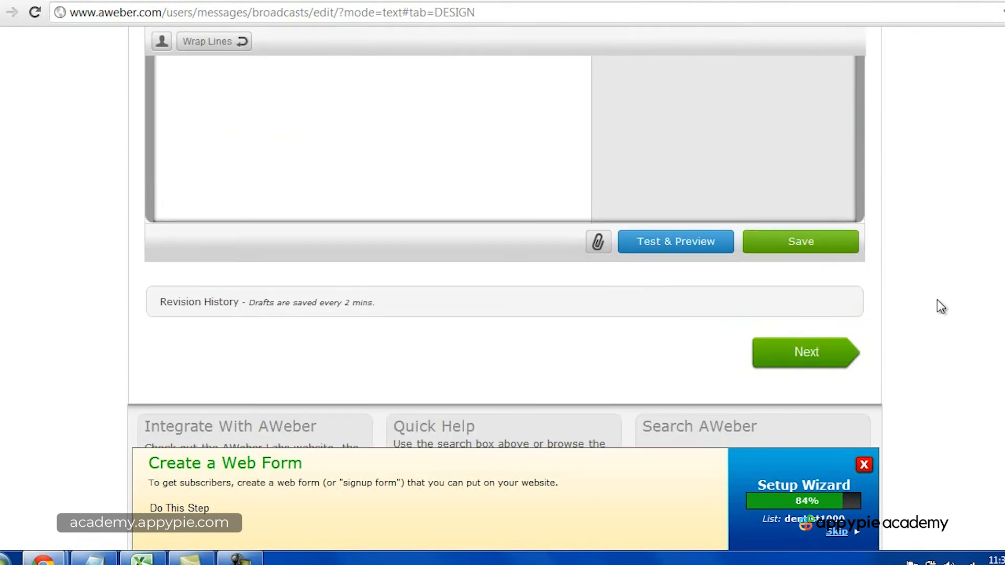
{"action": "left_click", "coordinate": [801, 250]}
{"action": "left_click", "coordinate": [809, 352]}
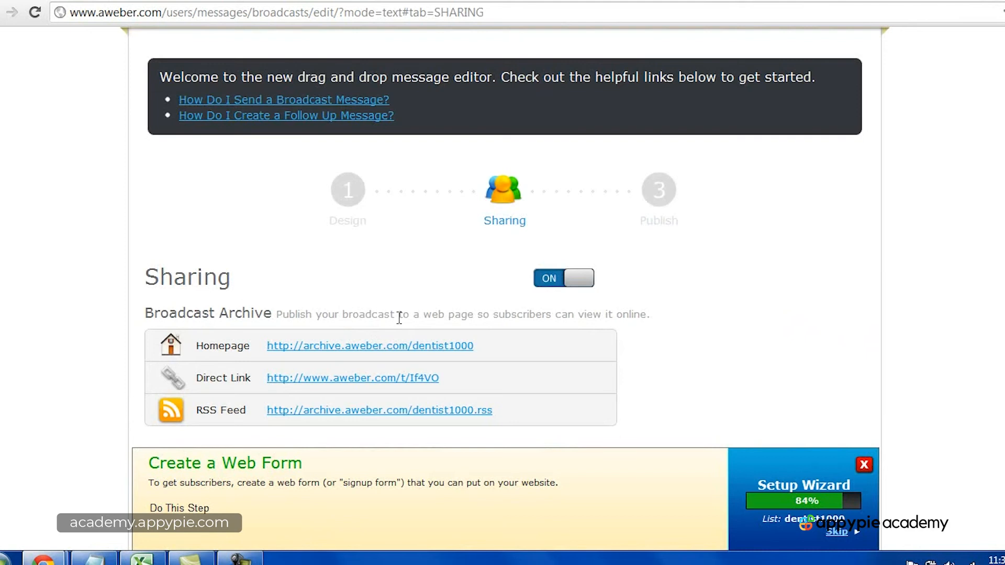
Step: Turn off sharing for the broadcast and continue to the publishing settings
{"action": "scroll", "coordinate": [734, 303], "scroll_direction": "down", "scroll_amount": 2}
{"action": "scroll", "coordinate": [734, 311], "scroll_direction": "down", "scroll_amount": 2}
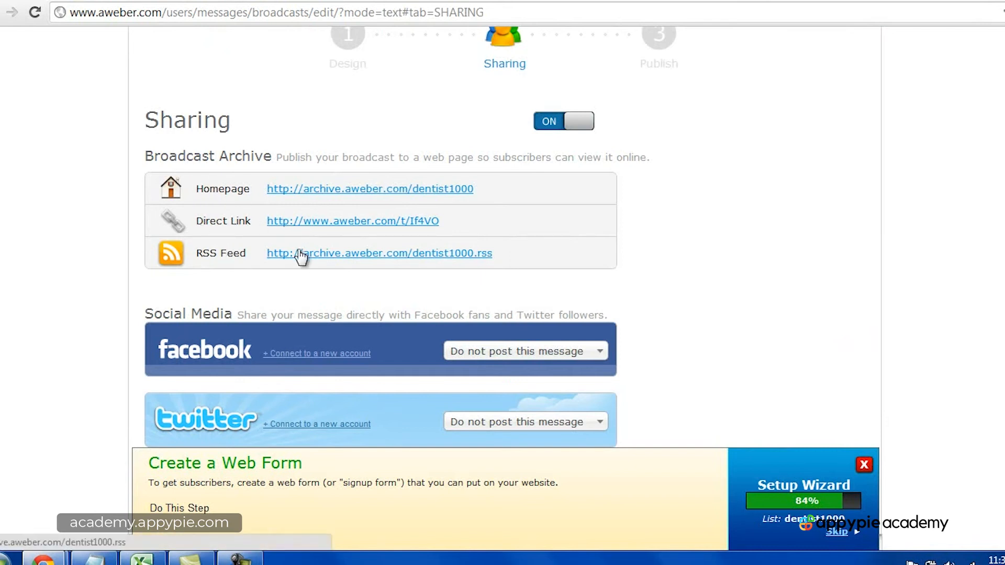
{"action": "scroll", "coordinate": [672, 281], "scroll_direction": "down", "scroll_amount": 3}
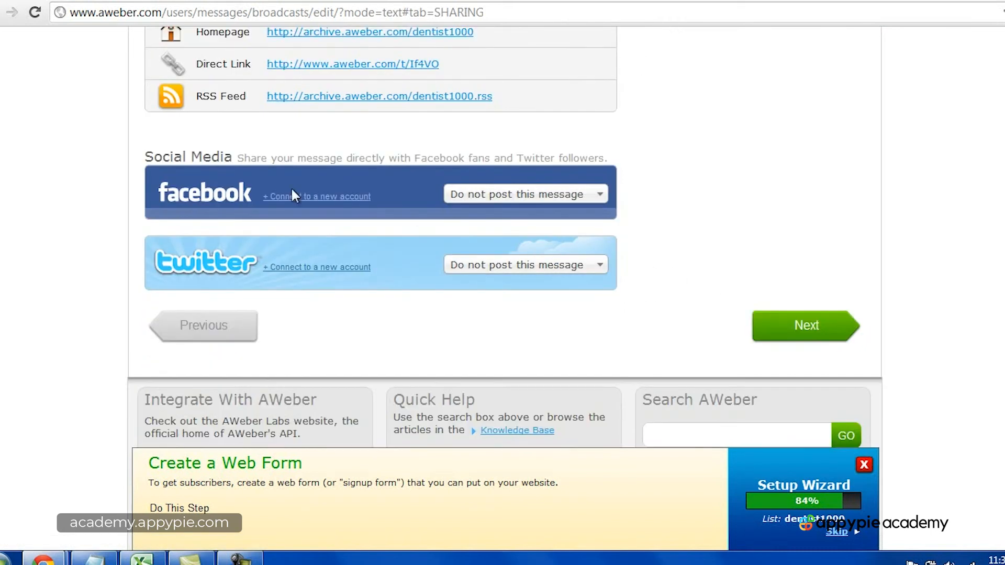
{"action": "scroll", "coordinate": [426, 264], "scroll_direction": "up", "scroll_amount": 7}
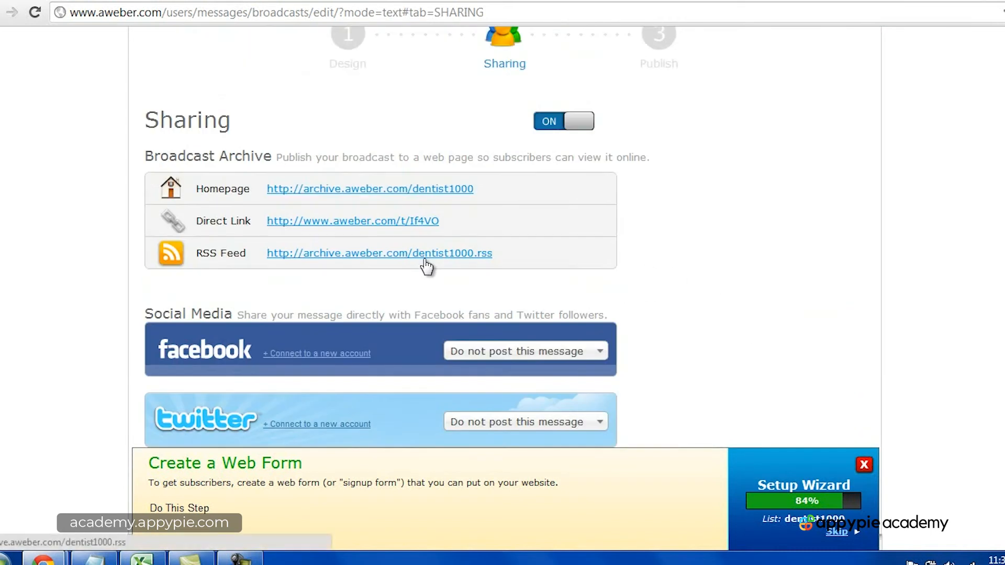
{"action": "scroll", "coordinate": [447, 265], "scroll_direction": "down", "scroll_amount": 2}
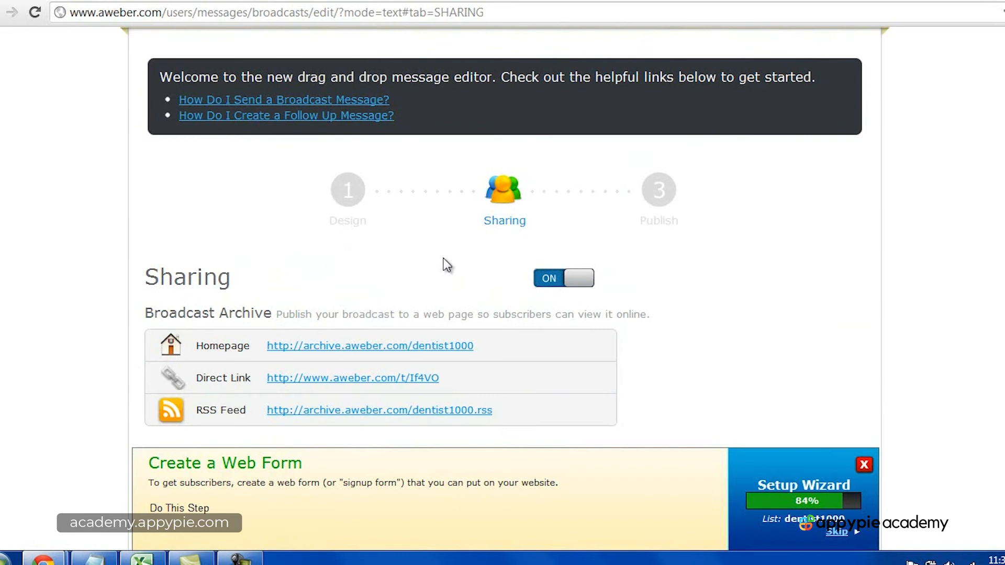
{"action": "left_click", "coordinate": [555, 277]}
{"action": "scroll", "coordinate": [675, 289], "scroll_direction": "down", "scroll_amount": 2}
{"action": "scroll", "coordinate": [675, 290], "scroll_direction": "down", "scroll_amount": 3}
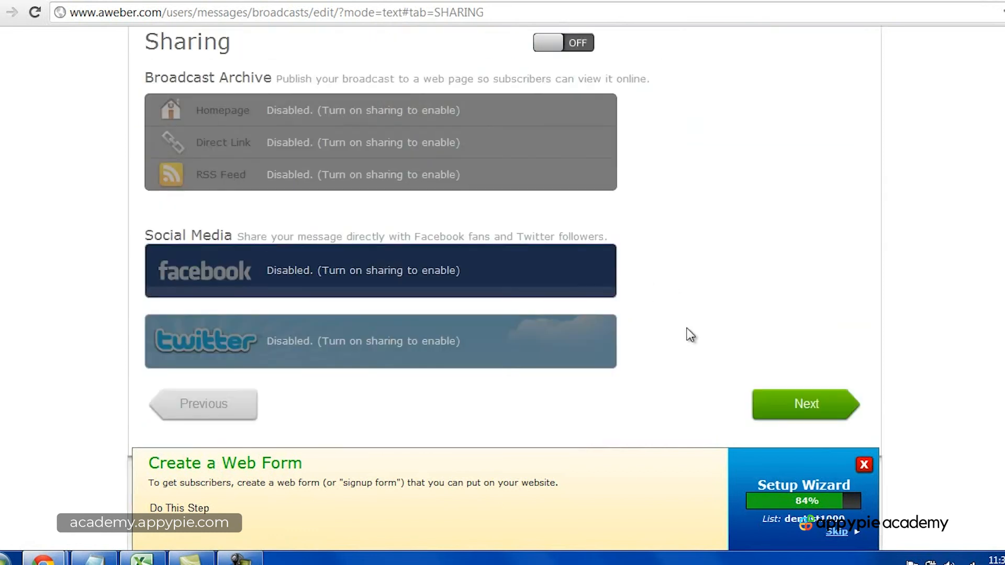
{"action": "left_click", "coordinate": [799, 399]}
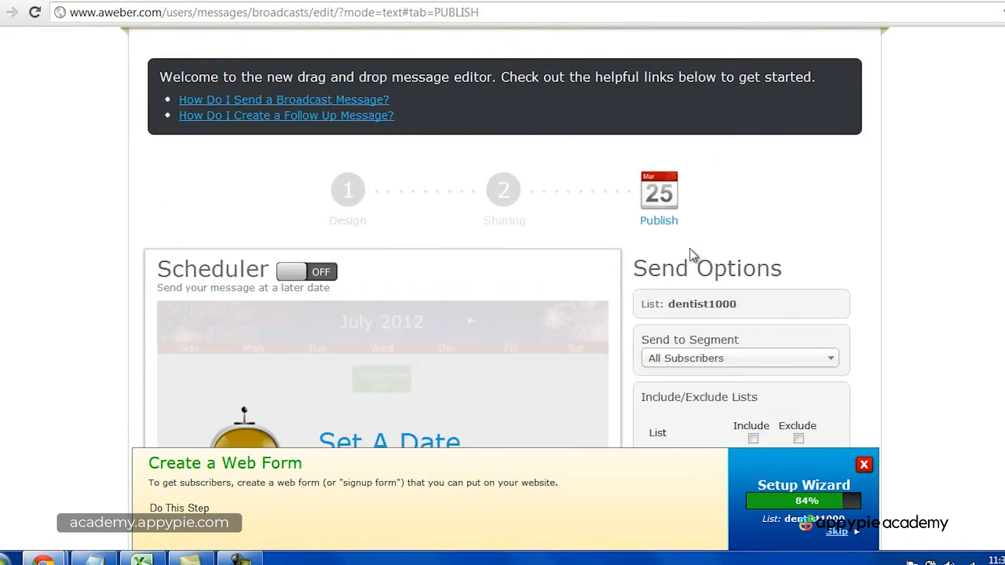
Step: Examine the broadcast's scheduler, its send options and the option to save the message
{"action": "scroll", "coordinate": [693, 254], "scroll_direction": "down", "scroll_amount": 3}
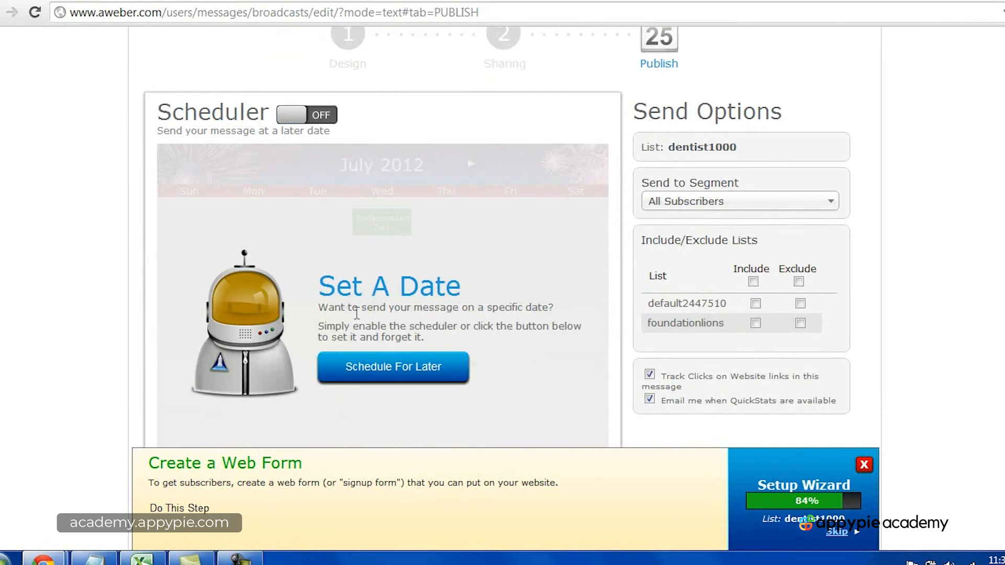
{"action": "scroll", "coordinate": [395, 338], "scroll_direction": "up", "scroll_amount": 3}
{"action": "scroll", "coordinate": [636, 343], "scroll_direction": "down", "scroll_amount": 4}
{"action": "scroll", "coordinate": [638, 347], "scroll_direction": "down", "scroll_amount": 3}
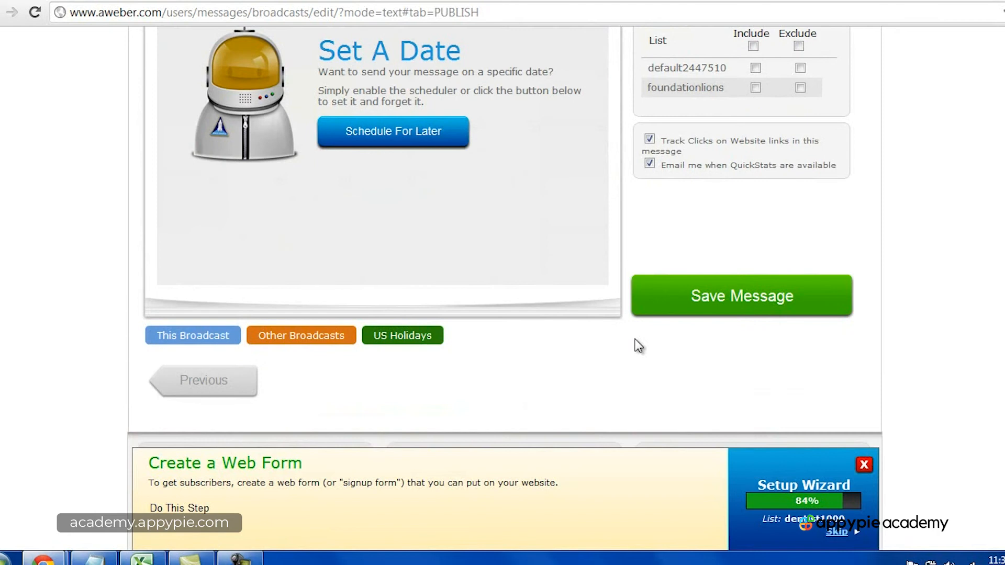
{"action": "scroll", "coordinate": [638, 344], "scroll_direction": "up", "scroll_amount": 3}
{"action": "scroll", "coordinate": [737, 350], "scroll_direction": "down", "scroll_amount": 3}
{"action": "scroll", "coordinate": [741, 321], "scroll_direction": "up", "scroll_amount": 4}
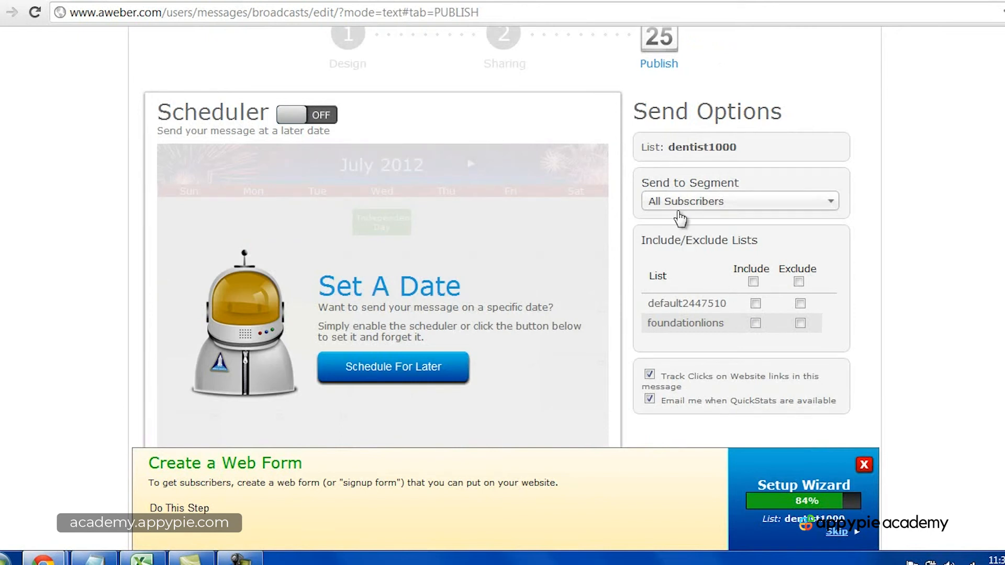
{"action": "scroll", "coordinate": [591, 311], "scroll_direction": "down", "scroll_amount": 5}
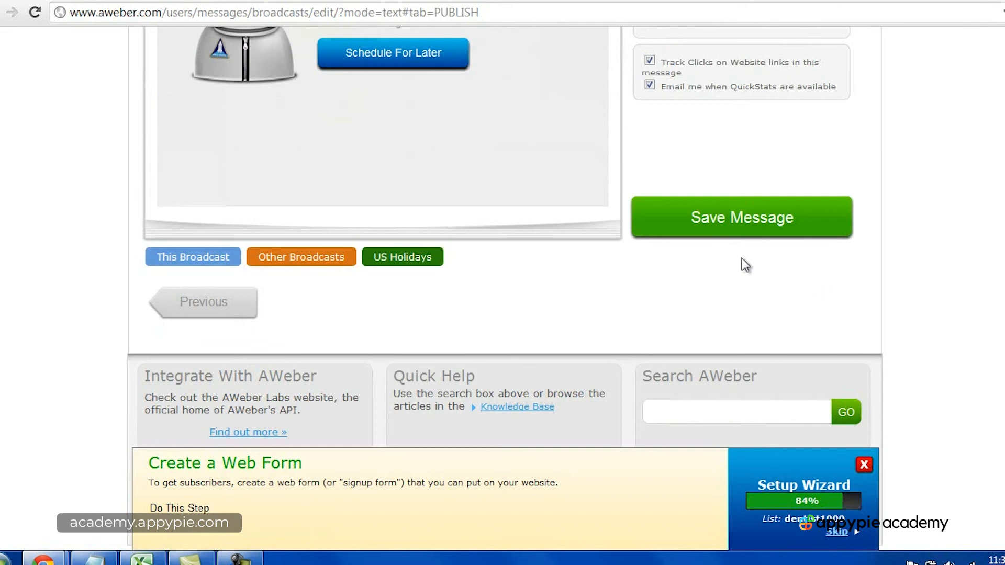
{"action": "left_click", "coordinate": [246, 558]}
{"action": "left_click", "coordinate": [971, 492]}
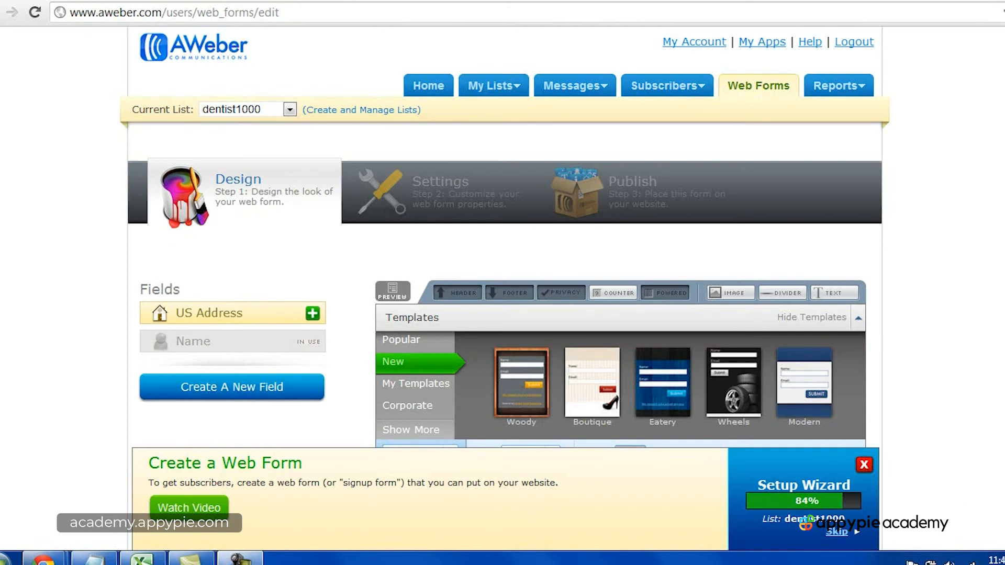
Step: Look over the default web form and browse the Popular, New and My Templates categories
{"action": "scroll", "coordinate": [503, 236], "scroll_direction": "down", "scroll_amount": 7}
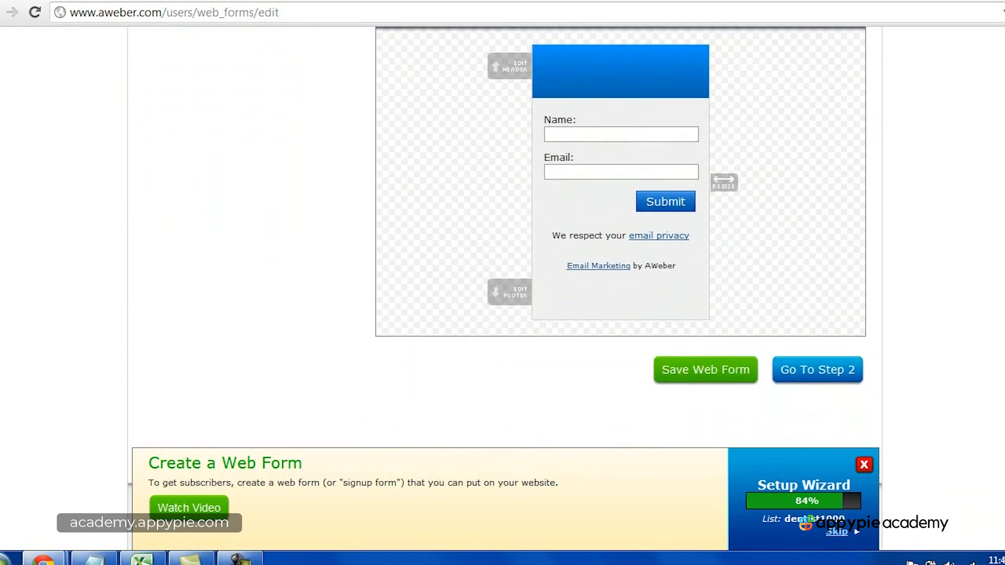
{"action": "scroll", "coordinate": [930, 231], "scroll_direction": "up", "scroll_amount": 5}
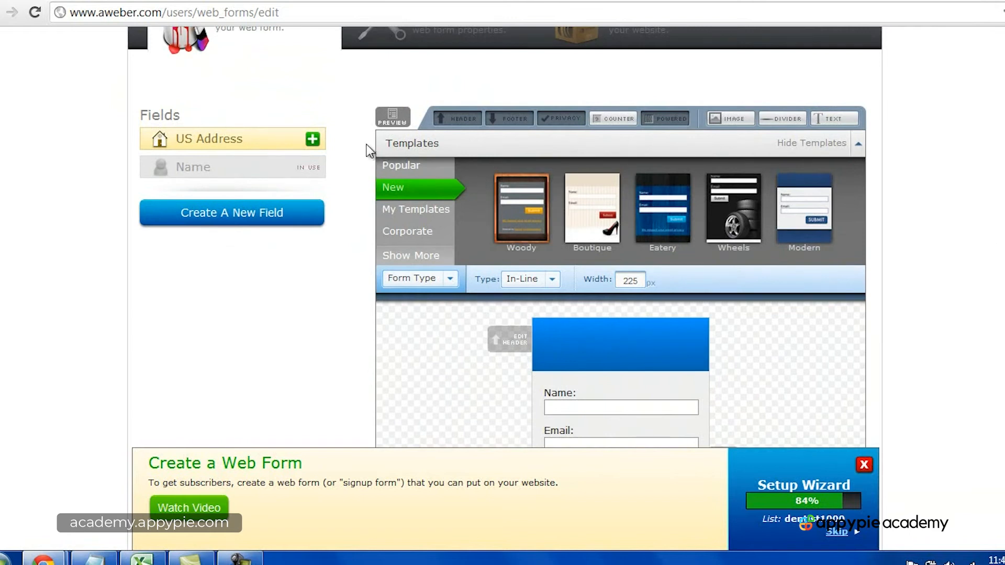
{"action": "left_click", "coordinate": [401, 166]}
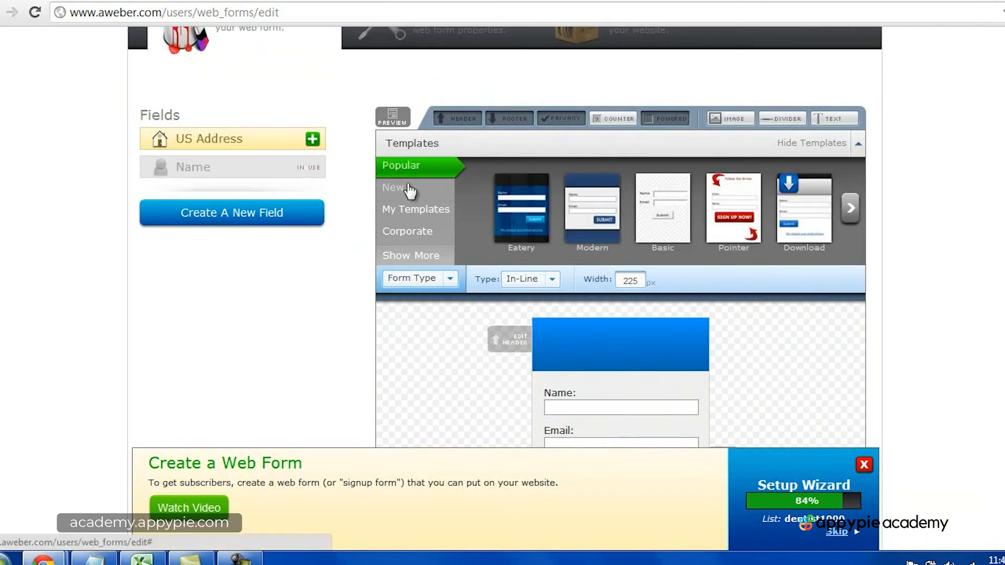
{"action": "left_click", "coordinate": [410, 191]}
{"action": "left_click", "coordinate": [419, 211]}
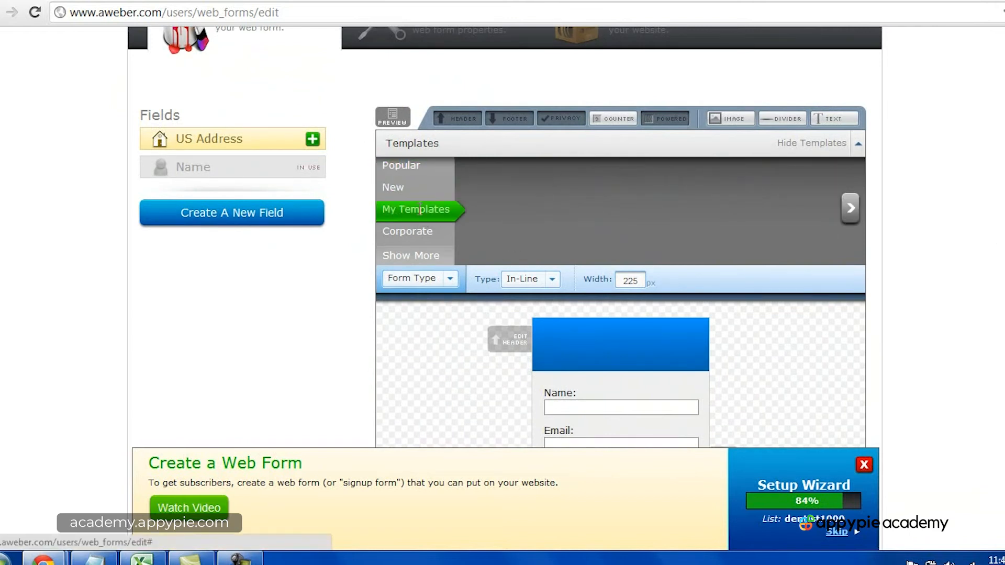
{"action": "left_click", "coordinate": [420, 191]}
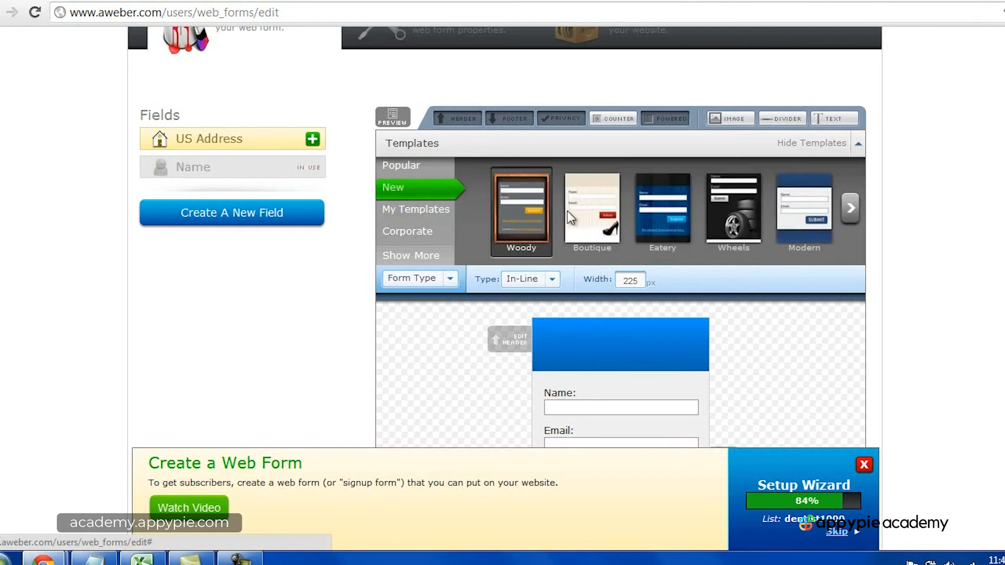
Step: Preview the Boutique, Eatery and Wheels templates, and load the Modern template in blue into the web form
{"action": "left_click", "coordinate": [609, 222]}
{"action": "left_click", "coordinate": [668, 218]}
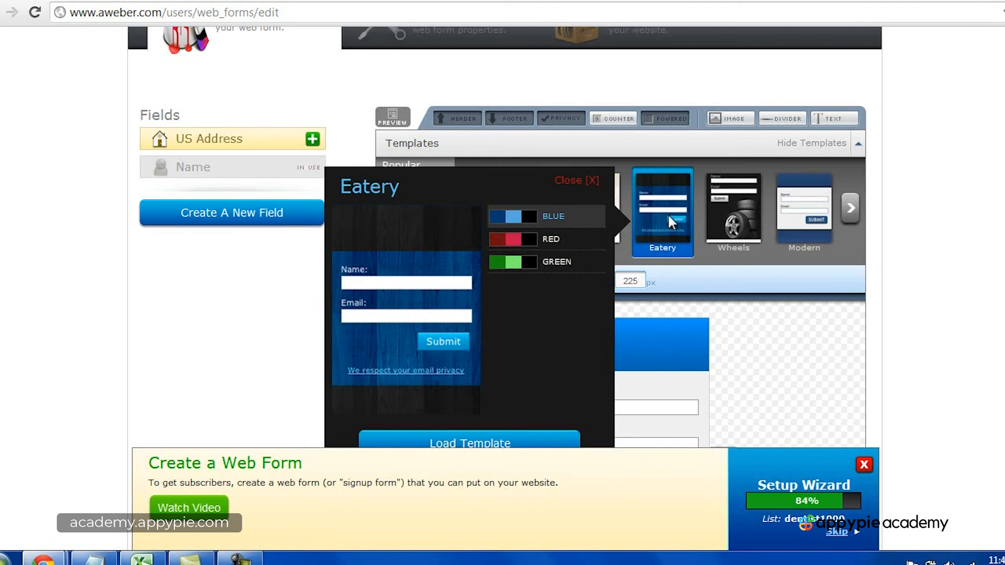
{"action": "left_click", "coordinate": [732, 219]}
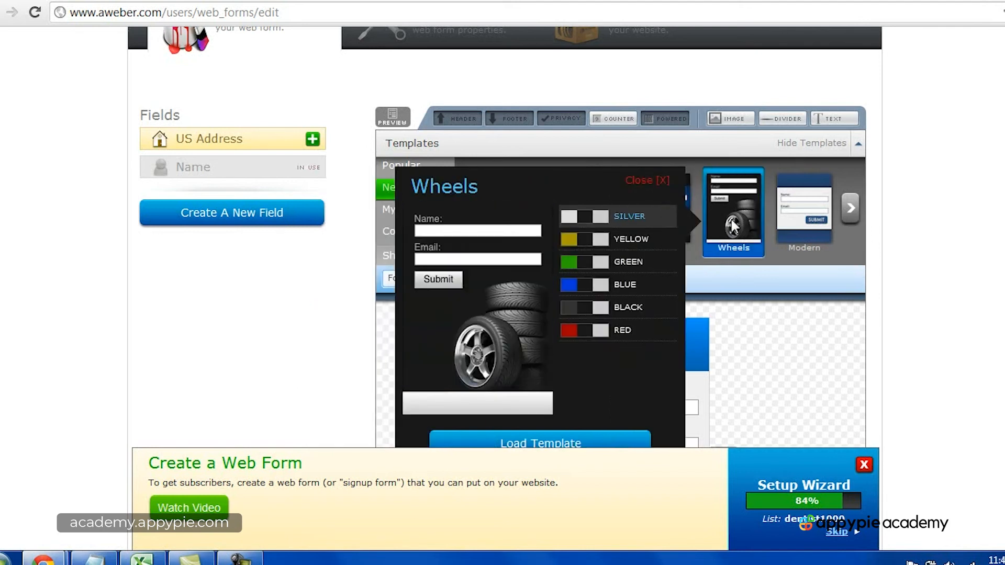
{"action": "left_click", "coordinate": [827, 219]}
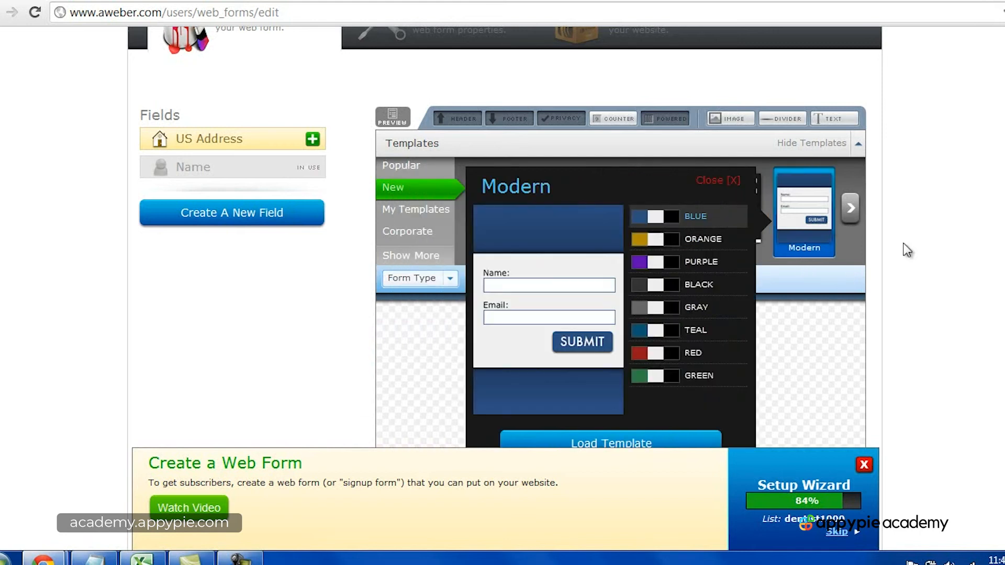
{"action": "scroll", "coordinate": [652, 268], "scroll_direction": "down", "scroll_amount": 3}
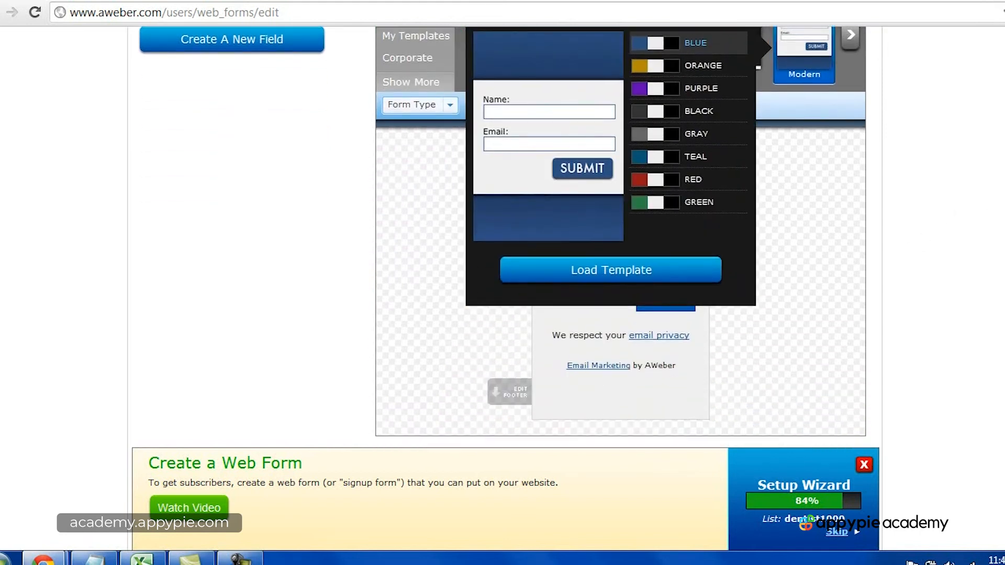
{"action": "left_click", "coordinate": [651, 268]}
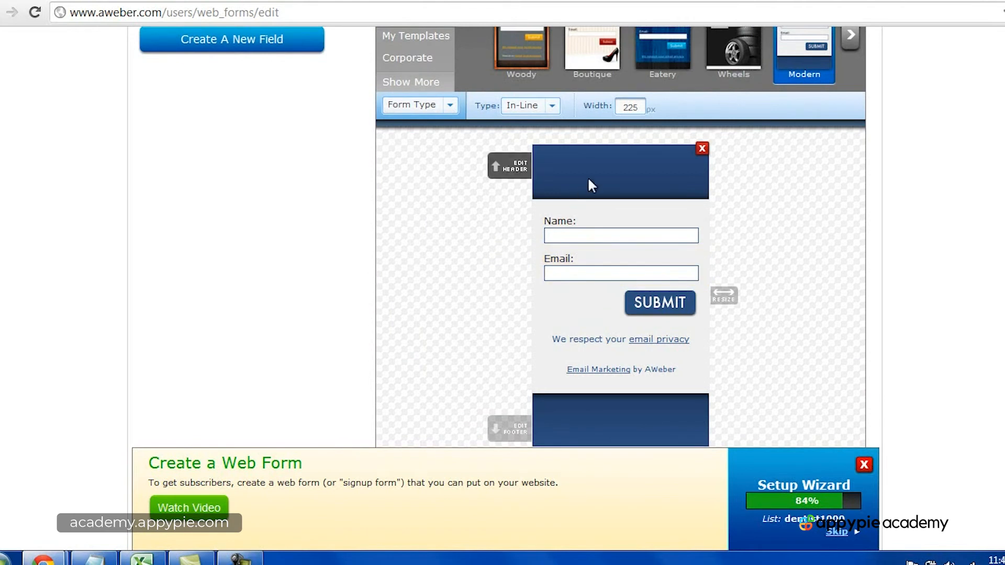
Step: Set the web form's header text to "Sign up for my newsletter!" and save it
{"action": "left_click", "coordinate": [592, 170]}
{"action": "left_click", "coordinate": [411, 183]}
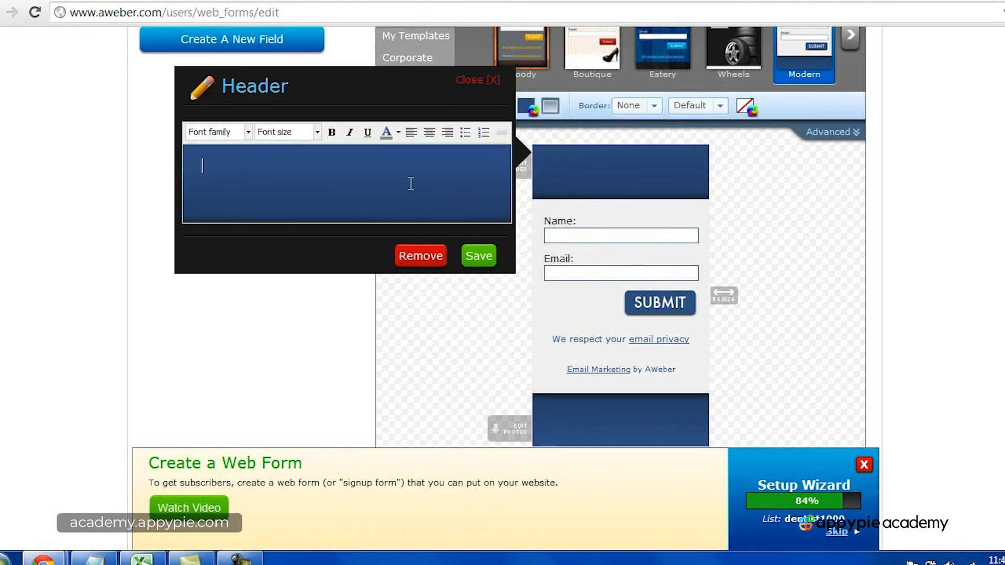
{"action": "type", "text": "Sign up for my newsletter!"}
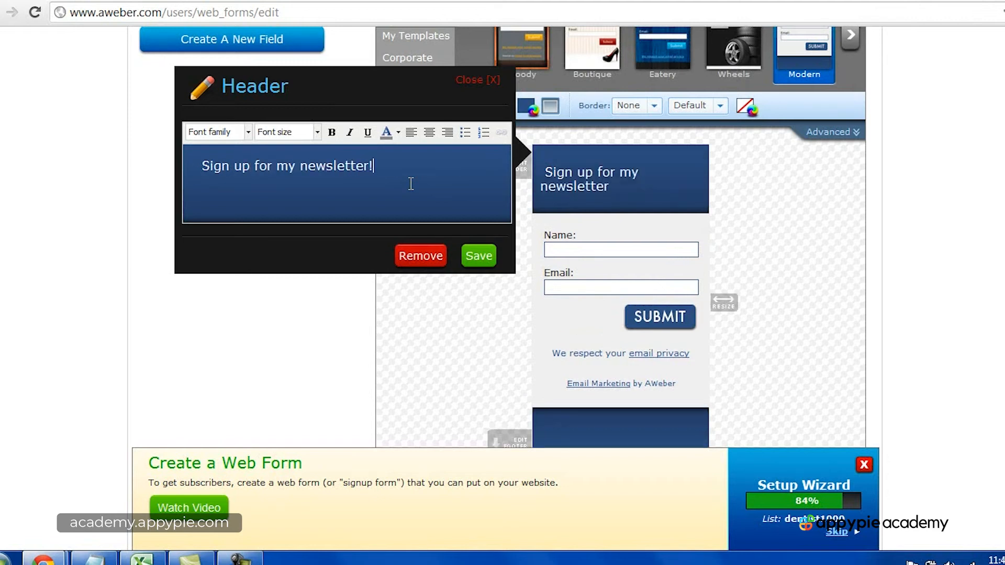
{"action": "left_click", "coordinate": [479, 256]}
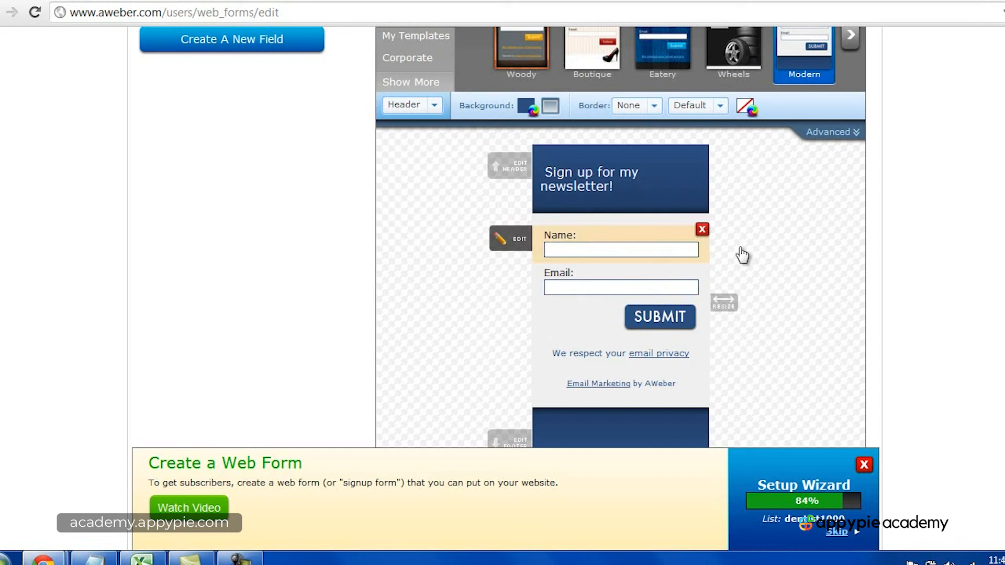
Step: Remove the "We respect your email privacy" and "Email Marketing by AWeber" lines from the web form
{"action": "scroll", "coordinate": [742, 255], "scroll_direction": "down", "scroll_amount": 2}
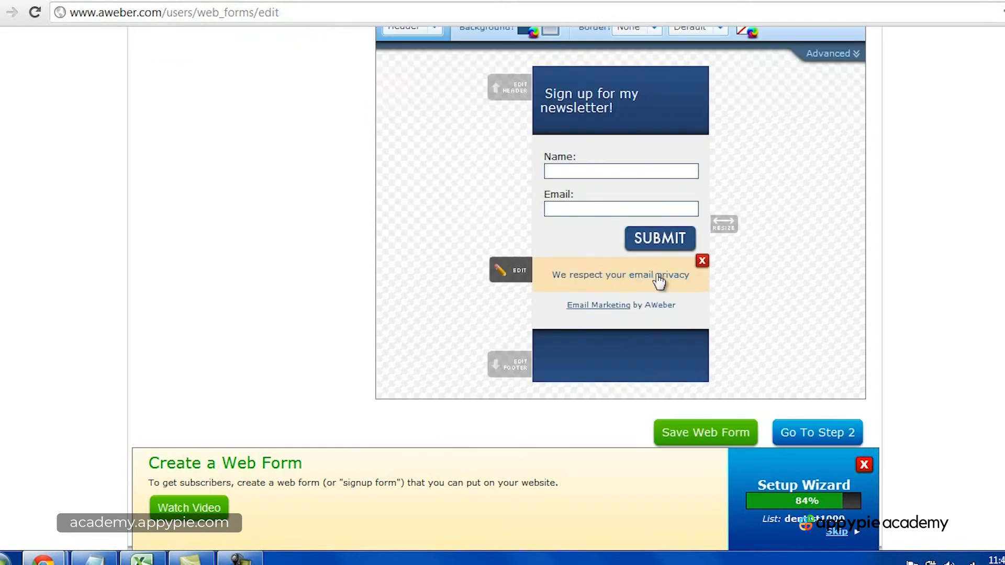
{"action": "left_click", "coordinate": [702, 261]}
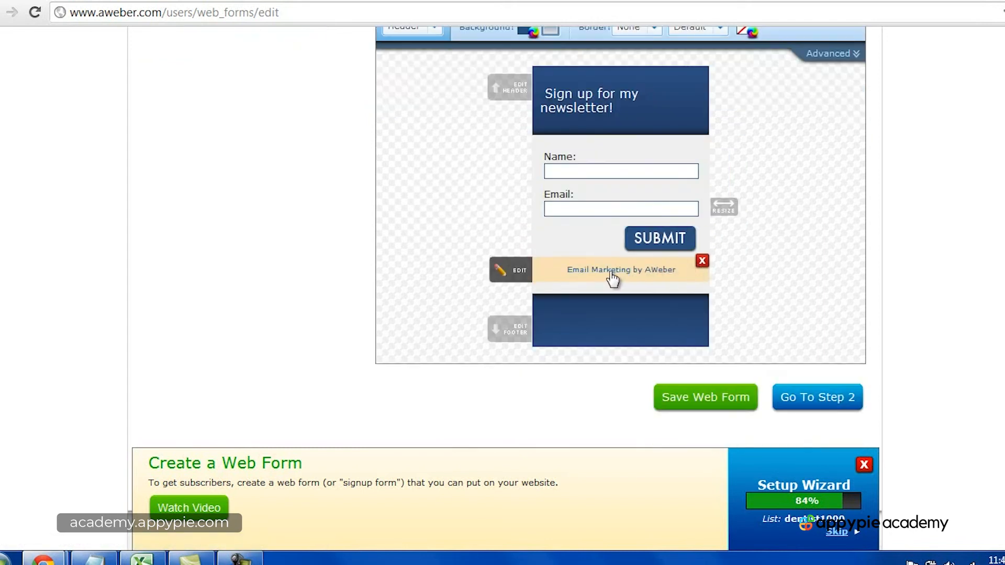
{"action": "left_click", "coordinate": [702, 262]}
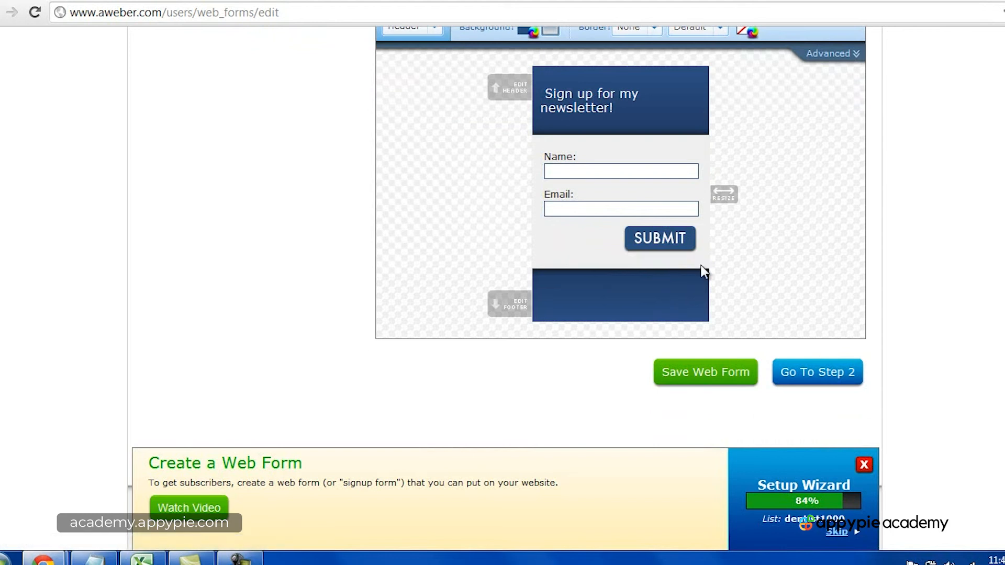
Step: Set the web form's footer text to "We respect your privacy!" and save it
{"action": "left_click", "coordinate": [632, 293]}
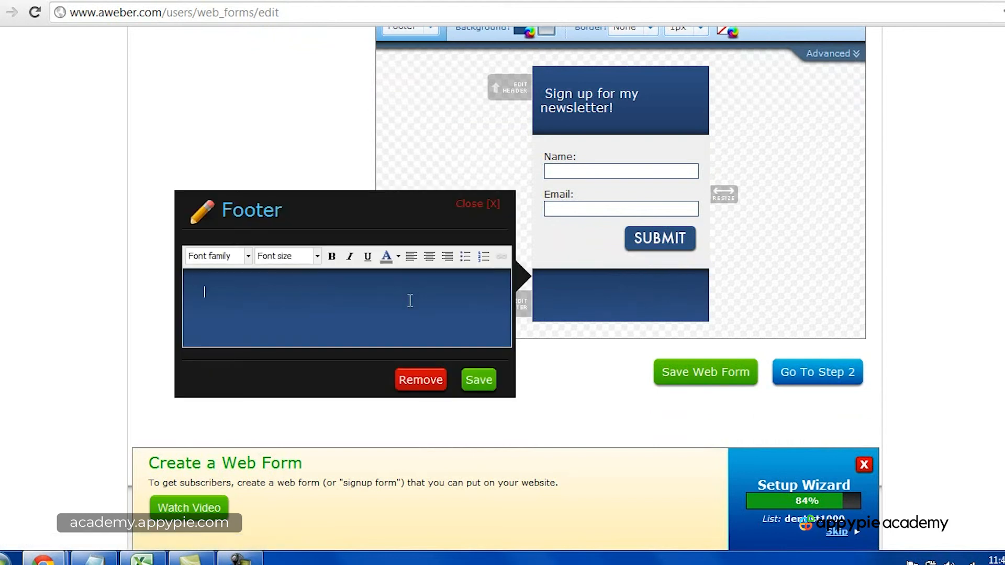
{"action": "type", "text": "We respect your privacy!"}
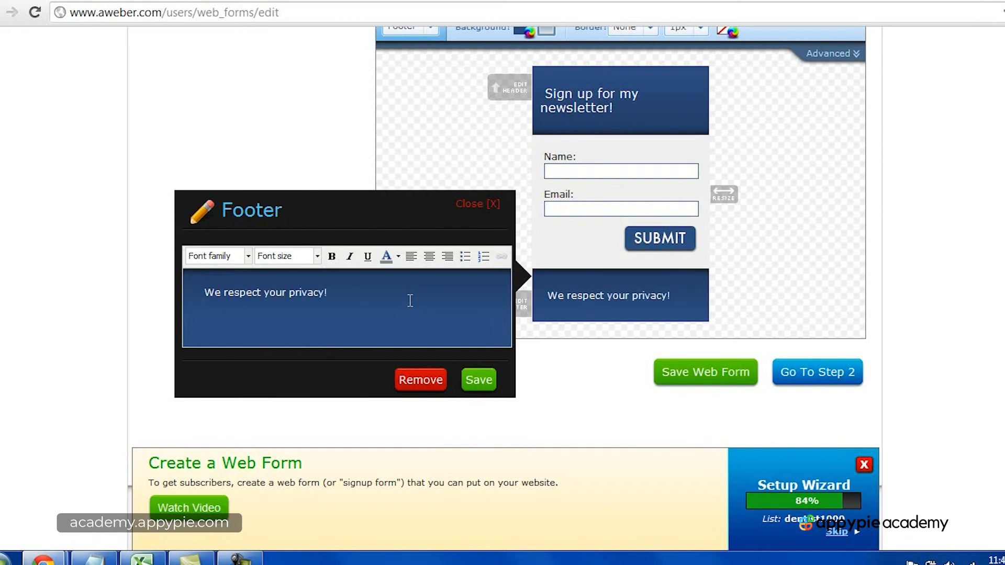
{"action": "left_click", "coordinate": [478, 379]}
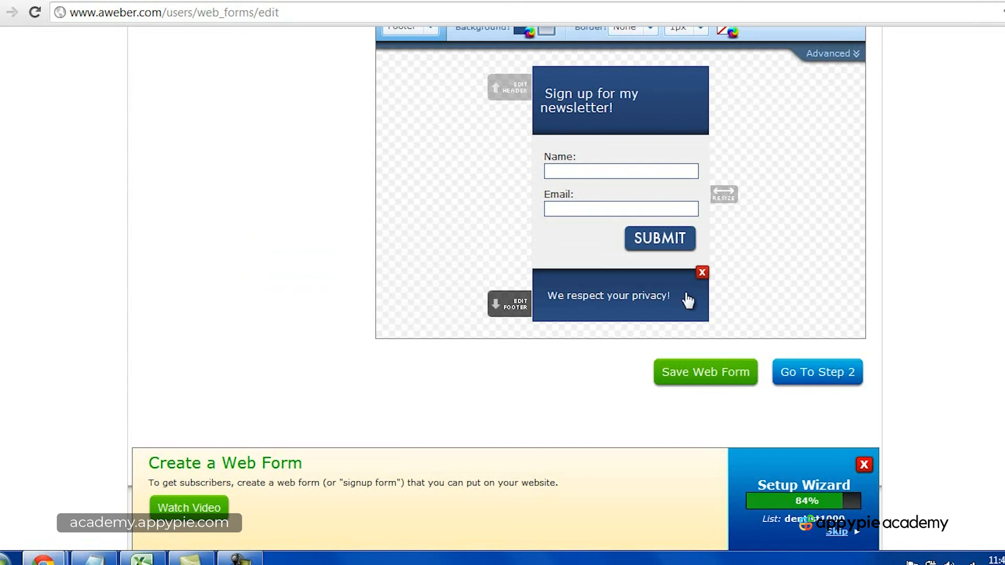
Step: Widen the web form until the header text fits on a single line
{"action": "mouse_move", "coordinate": [669, 229]}
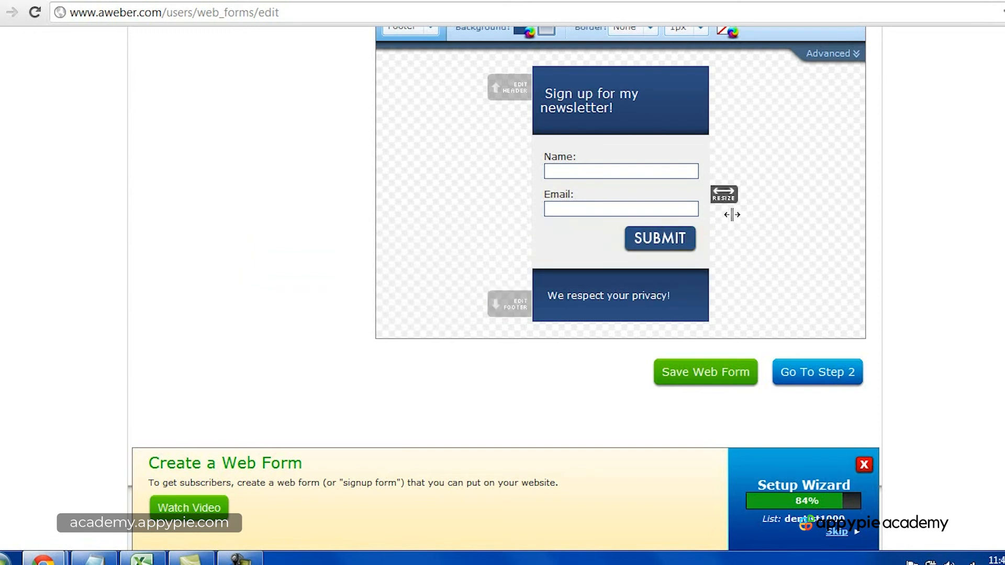
{"action": "left_click_drag", "start_coordinate": [724, 194], "coordinate": [745, 195]}
{"action": "scroll", "coordinate": [780, 219], "scroll_direction": "up", "scroll_amount": 3}
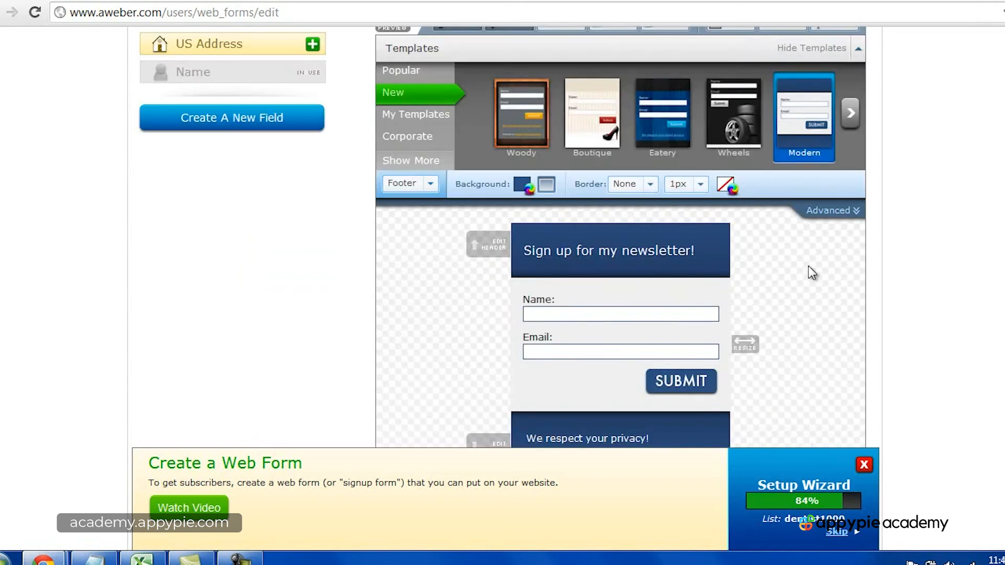
{"action": "scroll", "coordinate": [523, 252], "scroll_direction": "down", "scroll_amount": 3}
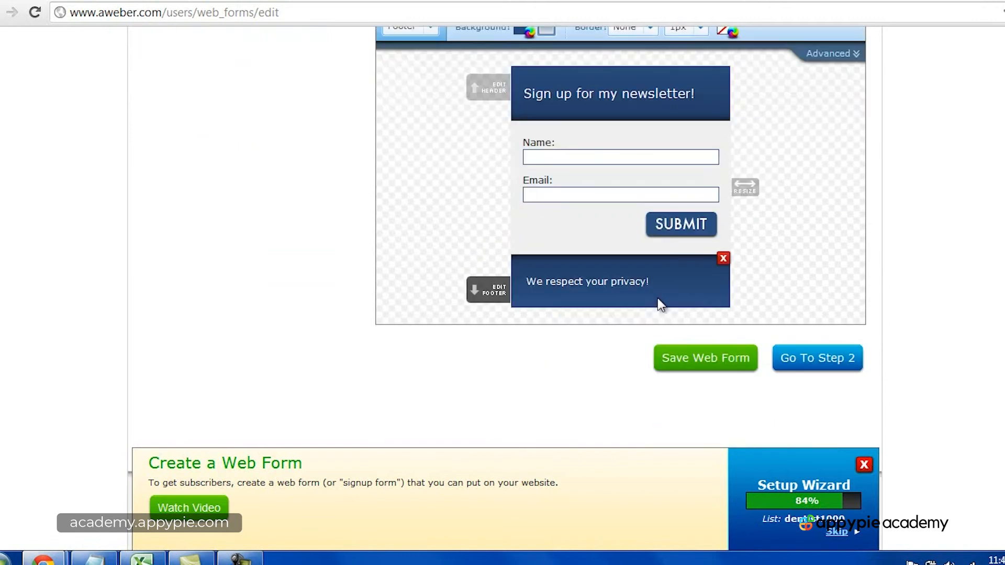
{"action": "scroll", "coordinate": [696, 299], "scroll_direction": "up", "scroll_amount": 2}
{"action": "mouse_move", "coordinate": [745, 265]}
{"action": "left_mouse_down"}
{"action": "mouse_move", "coordinate": [776, 270]}
{"action": "mouse_move", "coordinate": [756, 268]}
{"action": "left_mouse_up"}
{"action": "scroll", "coordinate": [934, 259], "scroll_direction": "up", "scroll_amount": 2}
{"action": "scroll", "coordinate": [853, 281], "scroll_direction": "down", "scroll_amount": 2}
{"action": "scroll", "coordinate": [893, 259], "scroll_direction": "up", "scroll_amount": 2}
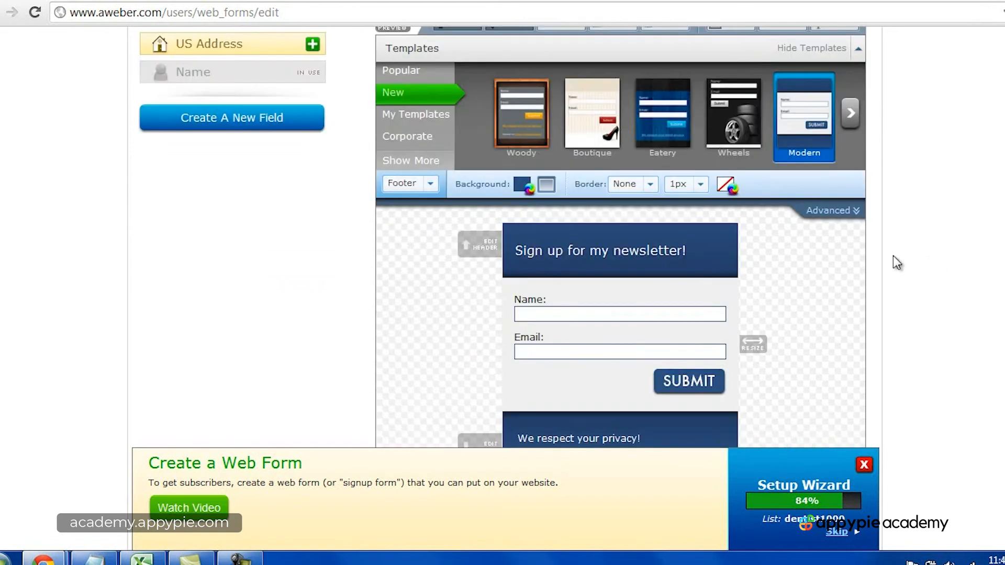
Step: Load the Mail Icon template in red from the Corporate templates into the web form
{"action": "left_click", "coordinate": [413, 136]}
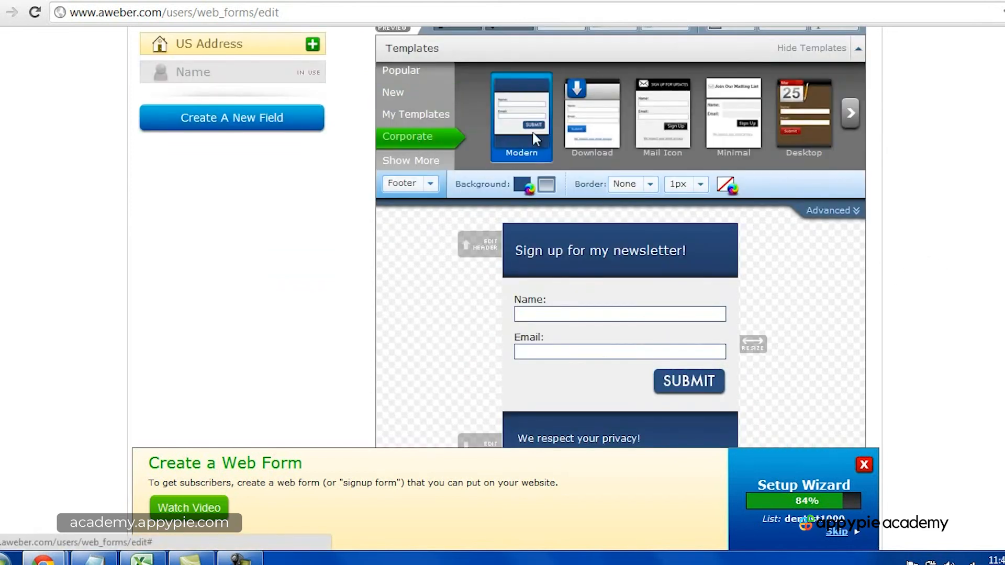
{"action": "left_click", "coordinate": [647, 135]}
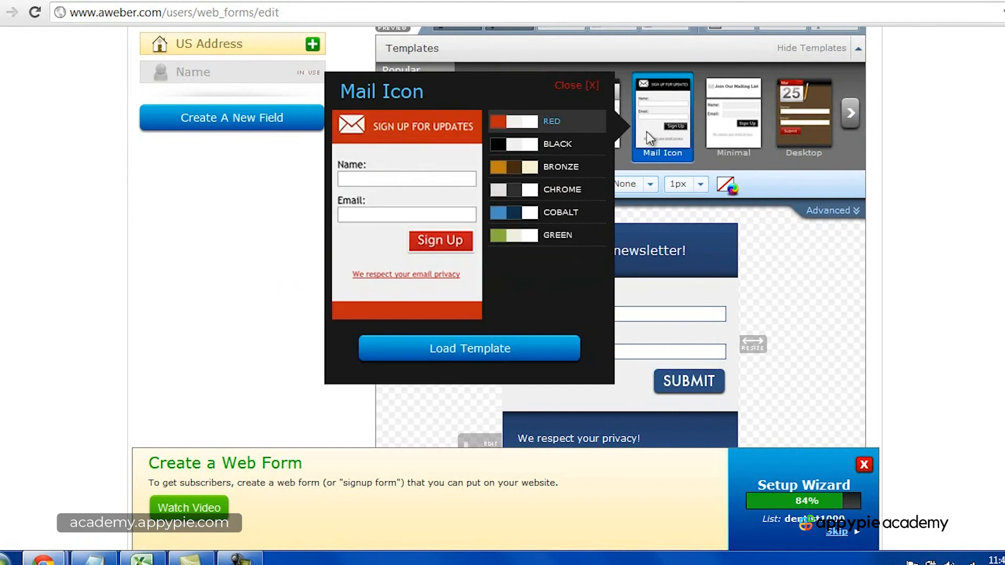
{"action": "left_click", "coordinate": [507, 347]}
{"action": "scroll", "coordinate": [862, 303], "scroll_direction": "down", "scroll_amount": 4}
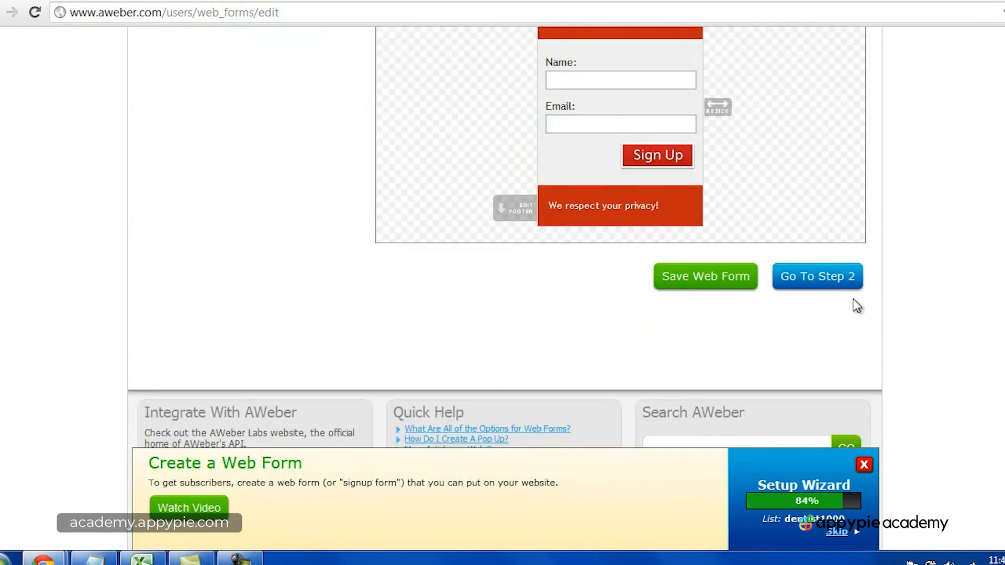
{"action": "left_click", "coordinate": [737, 279]}
{"action": "scroll", "coordinate": [736, 275], "scroll_direction": "down", "scroll_amount": 6}
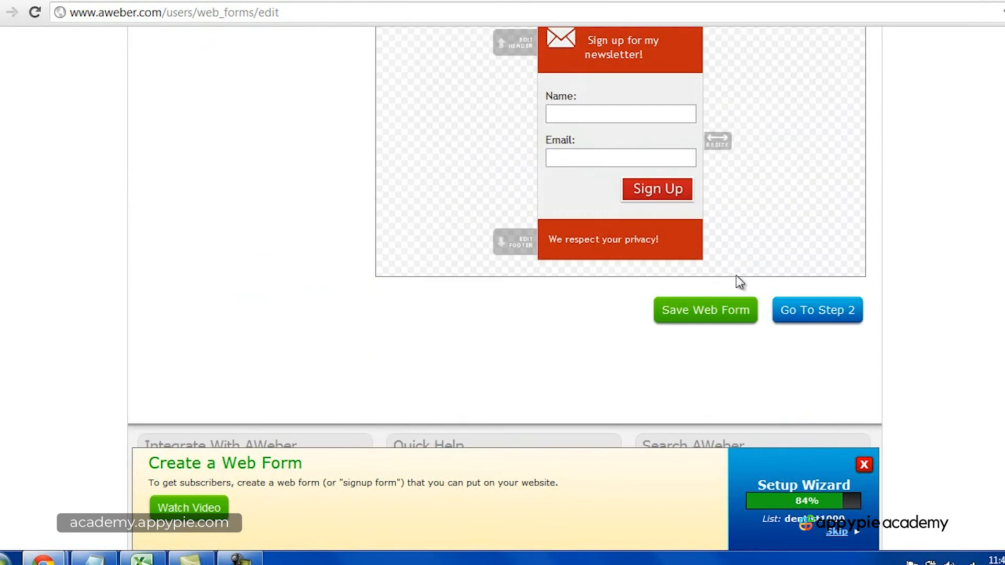
{"action": "scroll", "coordinate": [736, 275], "scroll_direction": "up", "scroll_amount": 2}
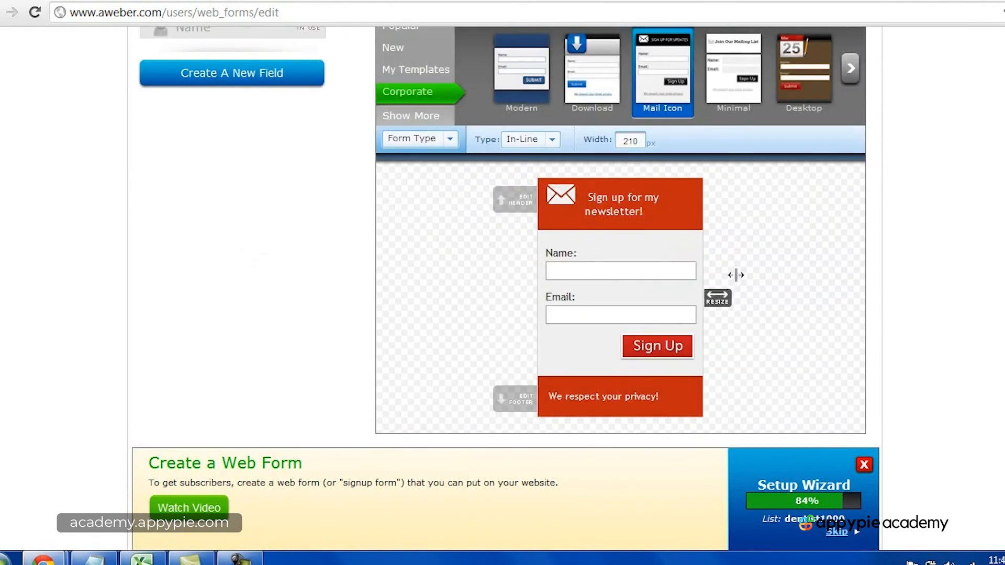
Step: Switch to the makemoneyfromhomelionsclub.com Resources page and examine the newsletter signup's heading and its list of popular topics
{"action": "left_click", "coordinate": [256, 1]}
{"action": "scroll", "coordinate": [925, 297], "scroll_direction": "up", "scroll_amount": 5}
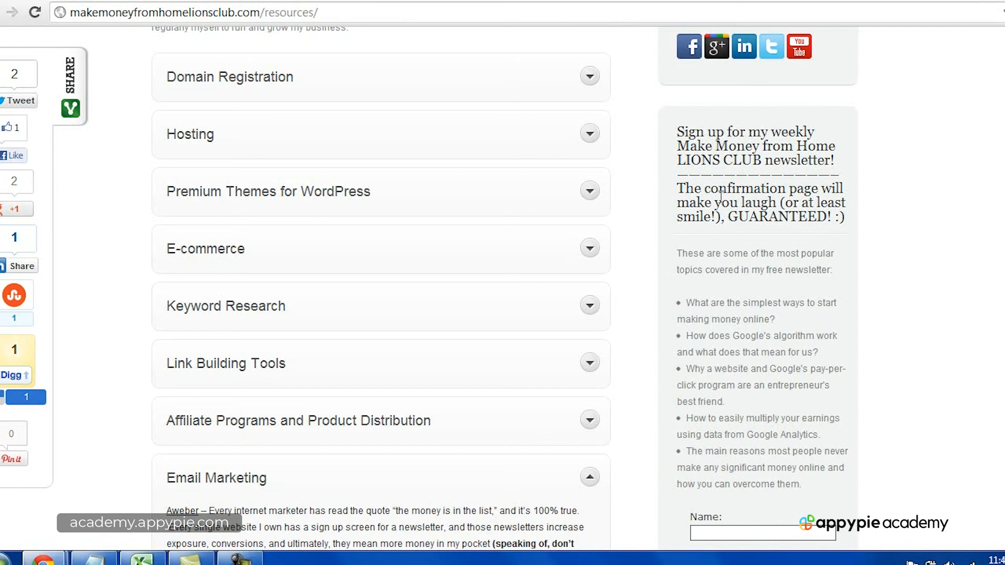
{"action": "mouse_move", "coordinate": [679, 189]}
{"action": "left_mouse_down"}
{"action": "mouse_move", "coordinate": [850, 226]}
{"action": "mouse_move", "coordinate": [727, 216]}
{"action": "mouse_move", "coordinate": [693, 190]}
{"action": "left_mouse_up"}
{"action": "left_click", "coordinate": [853, 229]}
{"action": "left_click", "coordinate": [685, 188]}
{"action": "scroll", "coordinate": [759, 262], "scroll_direction": "down", "scroll_amount": 1}
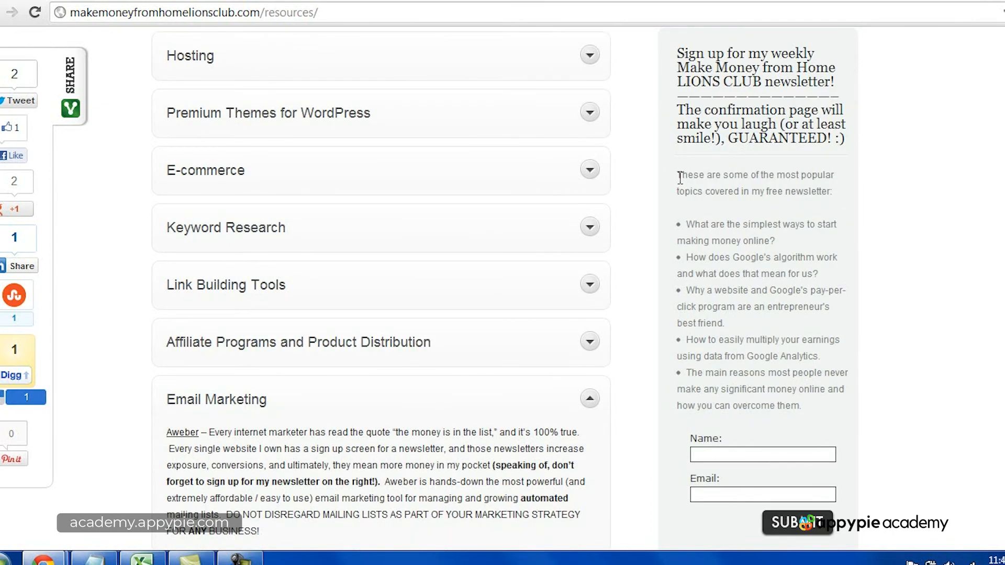
{"action": "left_click_drag", "start_coordinate": [680, 178], "coordinate": [827, 405]}
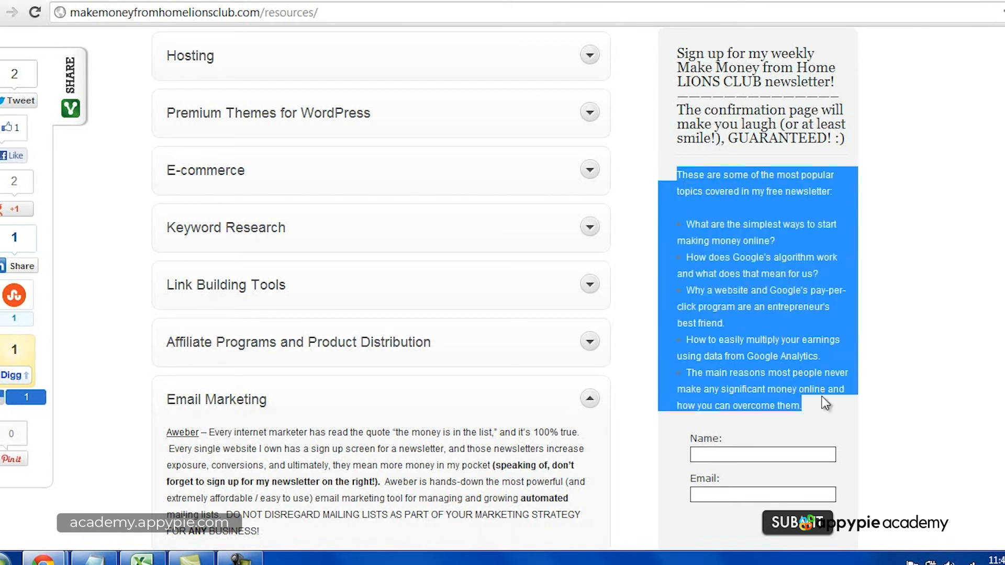
{"action": "left_click", "coordinate": [800, 332]}
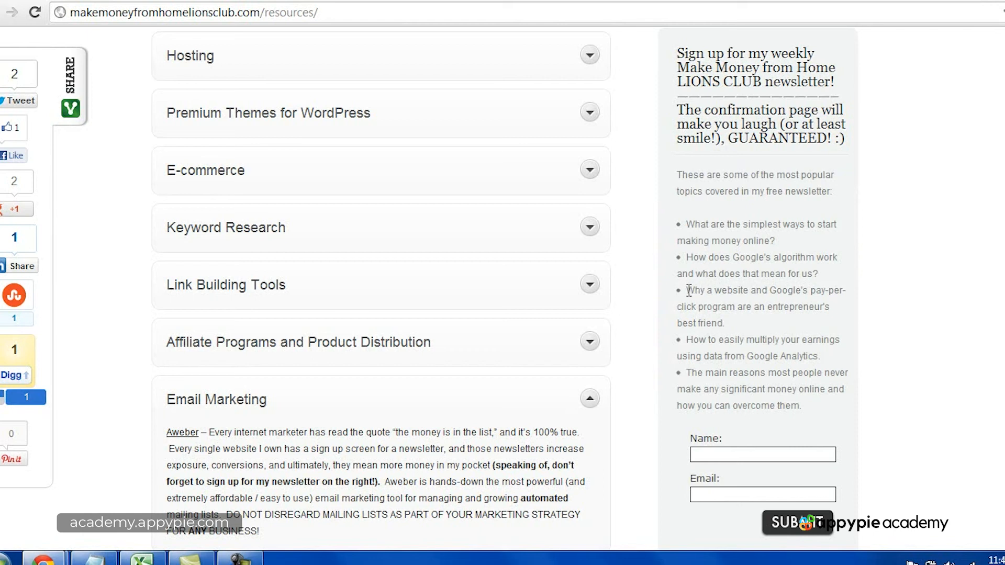
{"action": "left_click_drag", "start_coordinate": [689, 290], "coordinate": [728, 323]}
{"action": "left_click", "coordinate": [746, 316]}
{"action": "scroll", "coordinate": [738, 318], "scroll_direction": "down", "scroll_amount": 5}
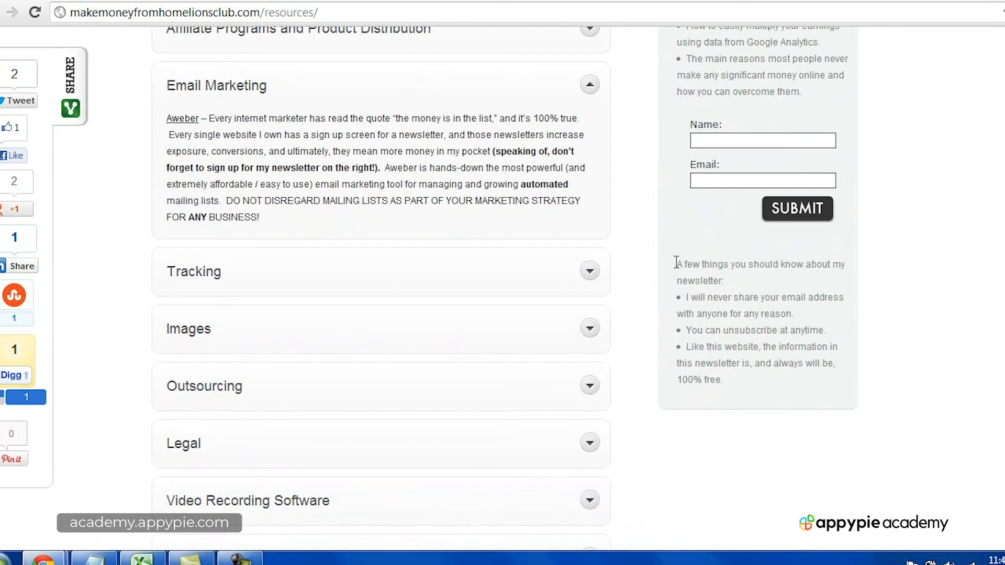
Step: Examine the "A few things you should know about my newsletter" notes and the signup heading's confirmation page line
{"action": "left_click_drag", "start_coordinate": [675, 264], "coordinate": [725, 281]}
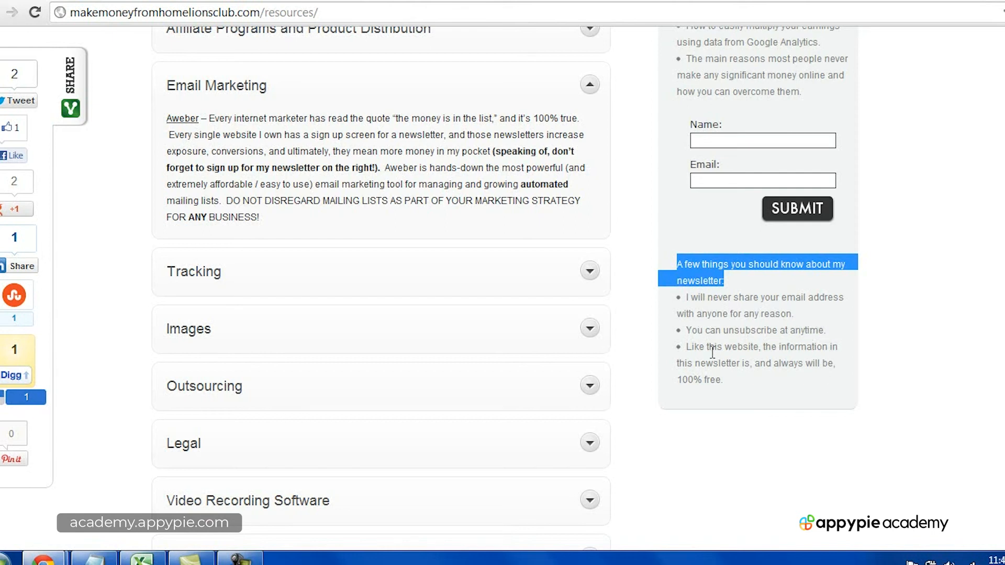
{"action": "left_click_drag", "start_coordinate": [756, 381], "coordinate": [684, 267]}
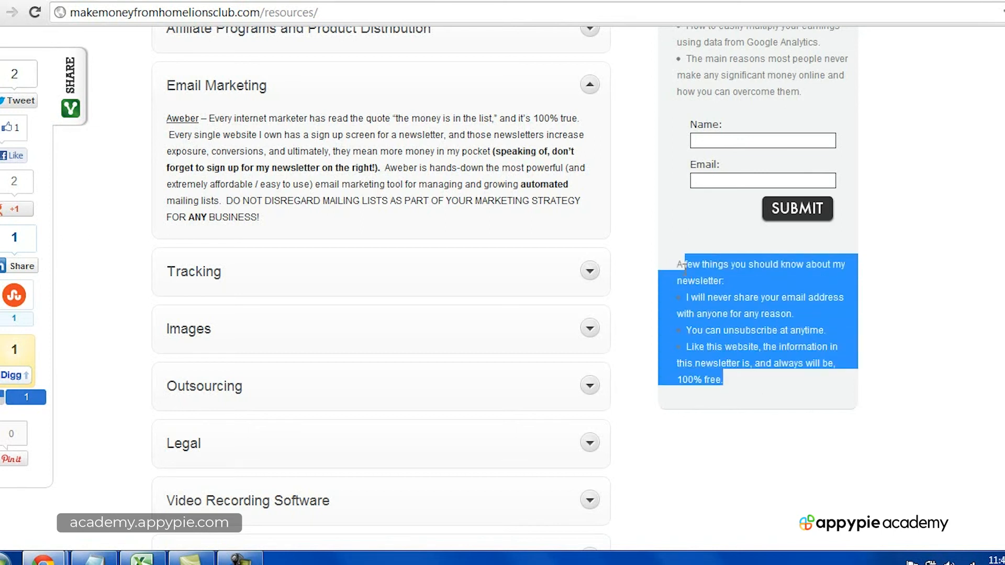
{"action": "left_click", "coordinate": [683, 266]}
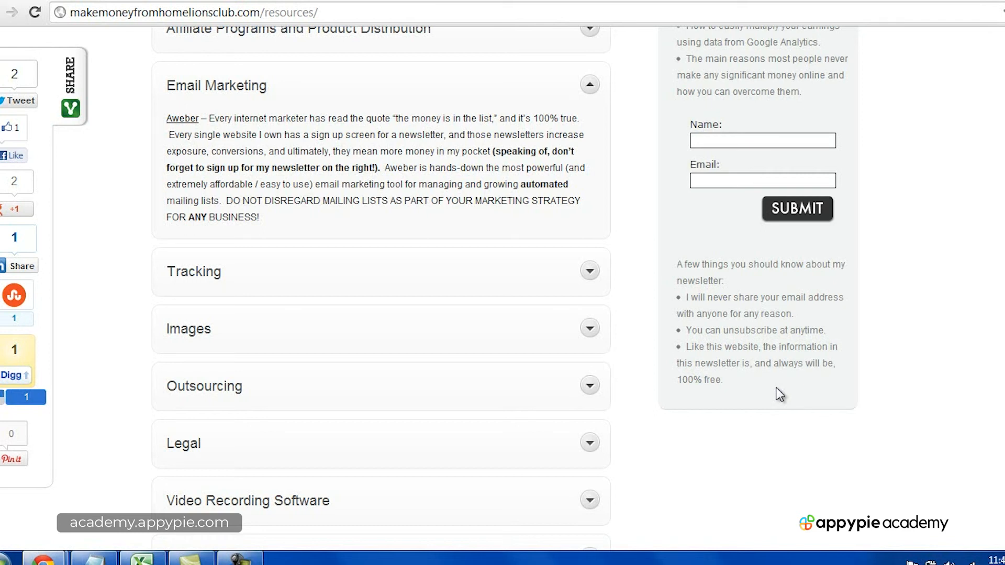
{"action": "scroll", "coordinate": [779, 394], "scroll_direction": "up", "scroll_amount": 13}
{"action": "scroll", "coordinate": [779, 394], "scroll_direction": "down", "scroll_amount": 3}
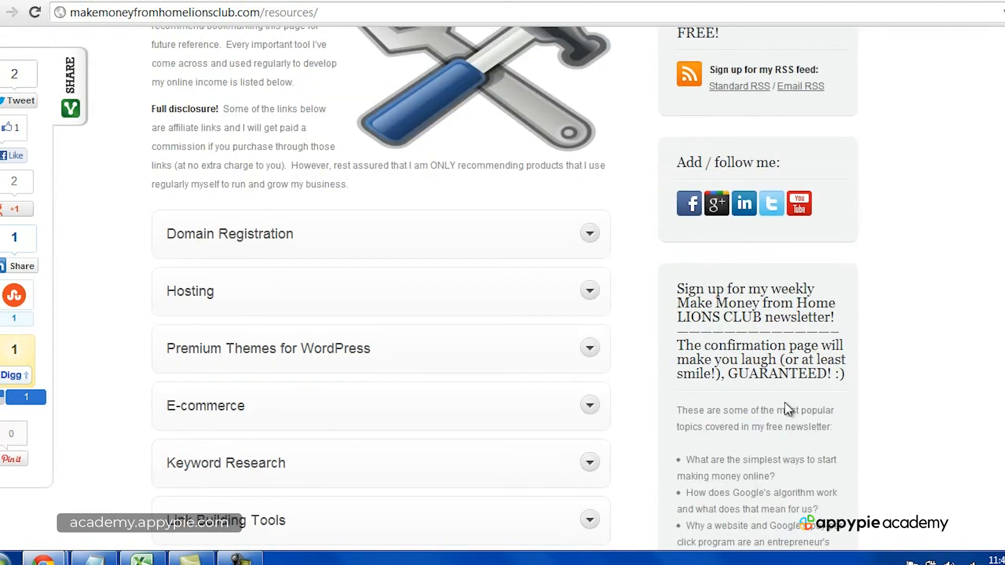
{"action": "scroll", "coordinate": [788, 408], "scroll_direction": "down", "scroll_amount": 3}
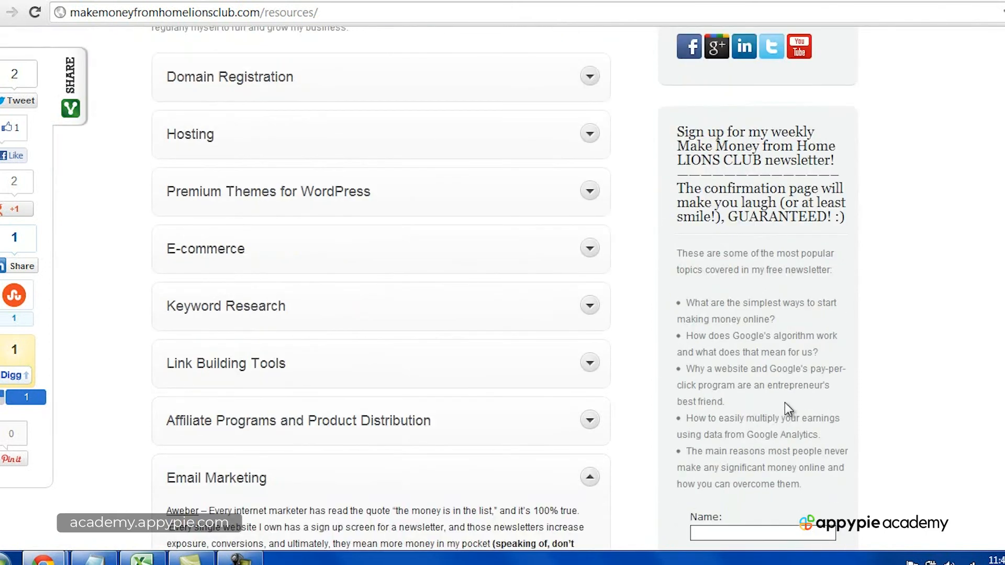
{"action": "left_click_drag", "start_coordinate": [678, 188], "coordinate": [849, 220]}
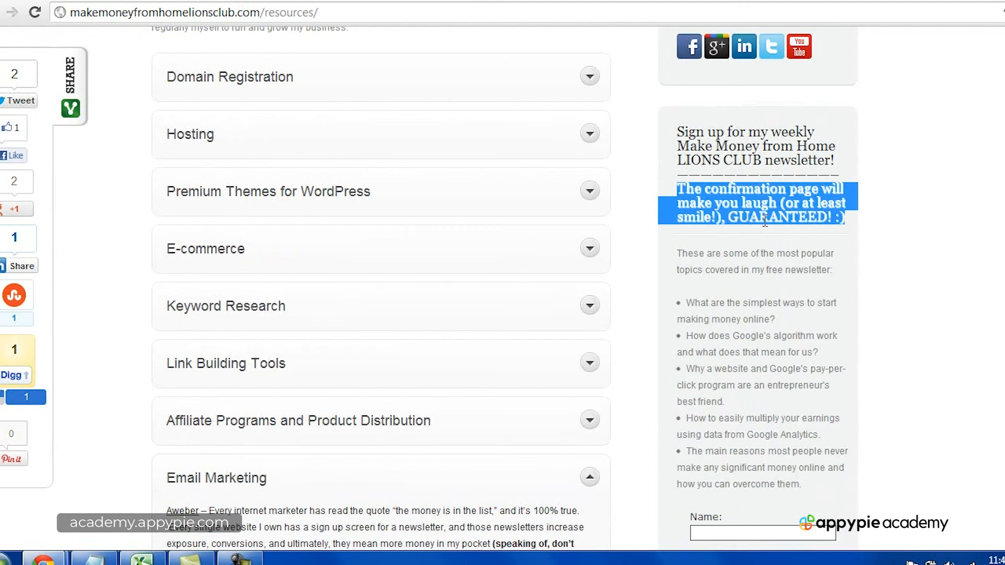
{"action": "left_click", "coordinate": [765, 222]}
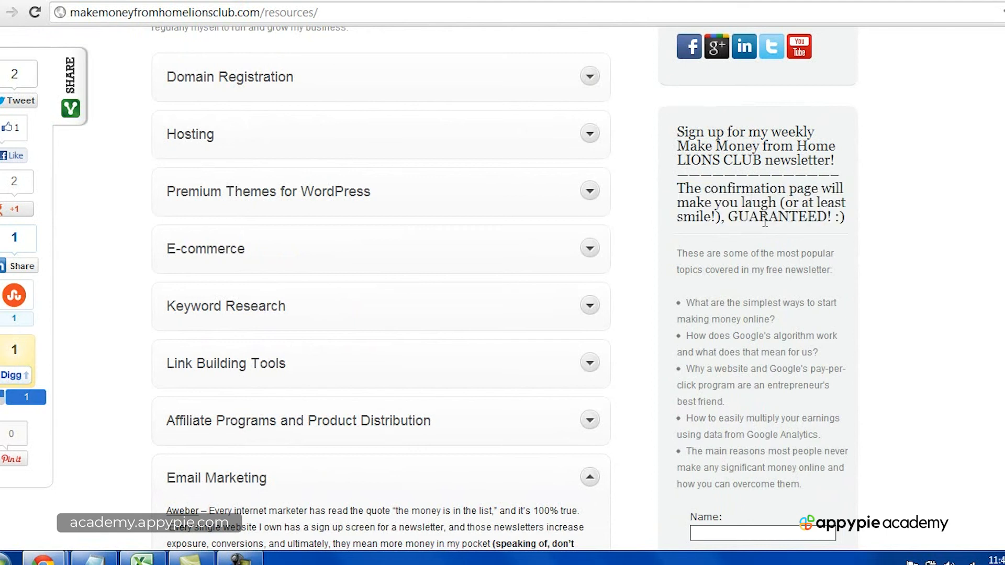
{"action": "scroll", "coordinate": [765, 223], "scroll_direction": "up", "scroll_amount": 9}
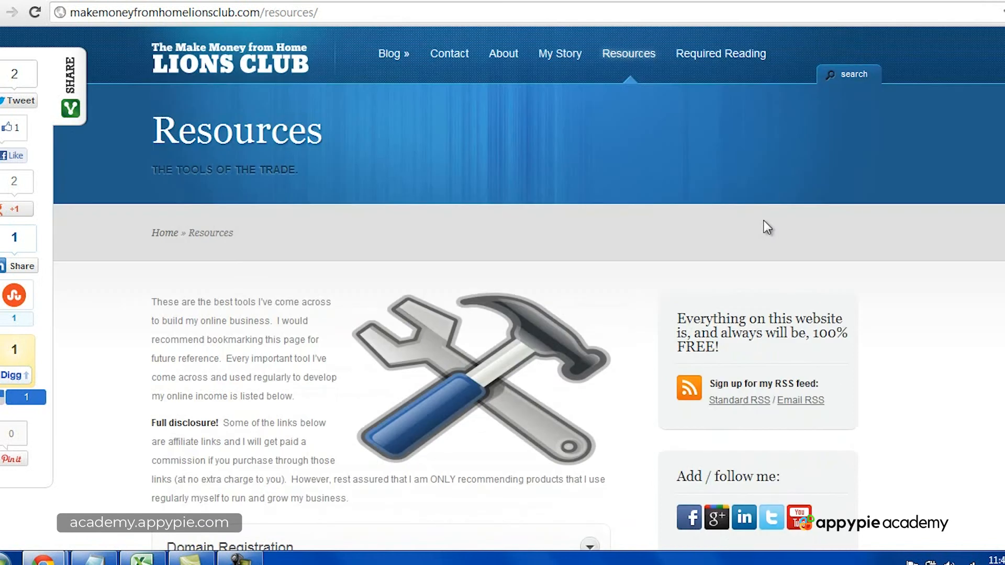
{"action": "scroll", "coordinate": [706, 332], "scroll_direction": "down", "scroll_amount": 4}
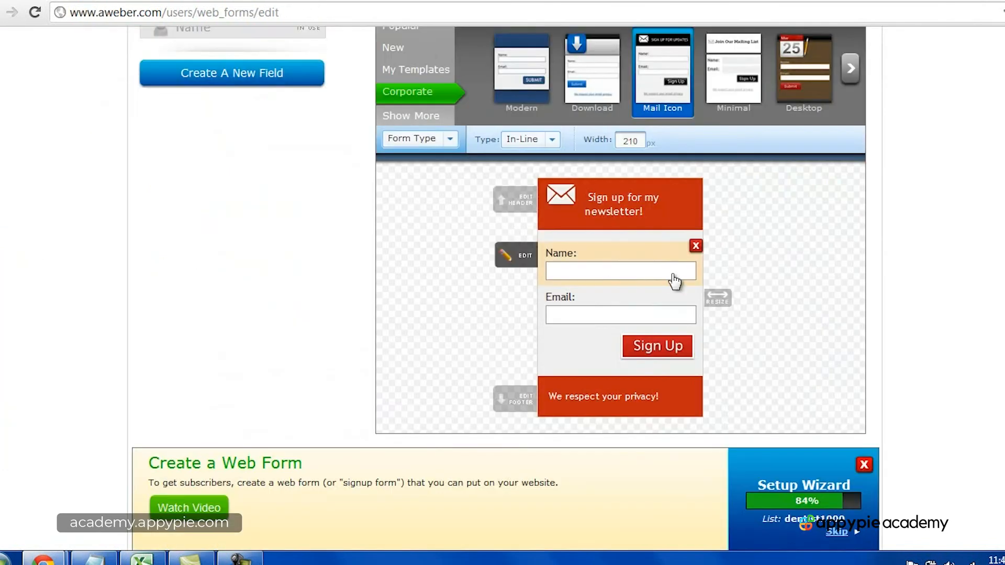
Step: Return to the AWeber web form editor, view the Modern template's colour variants, and close the preview without loading it
{"action": "scroll", "coordinate": [674, 282], "scroll_direction": "up", "scroll_amount": 4}
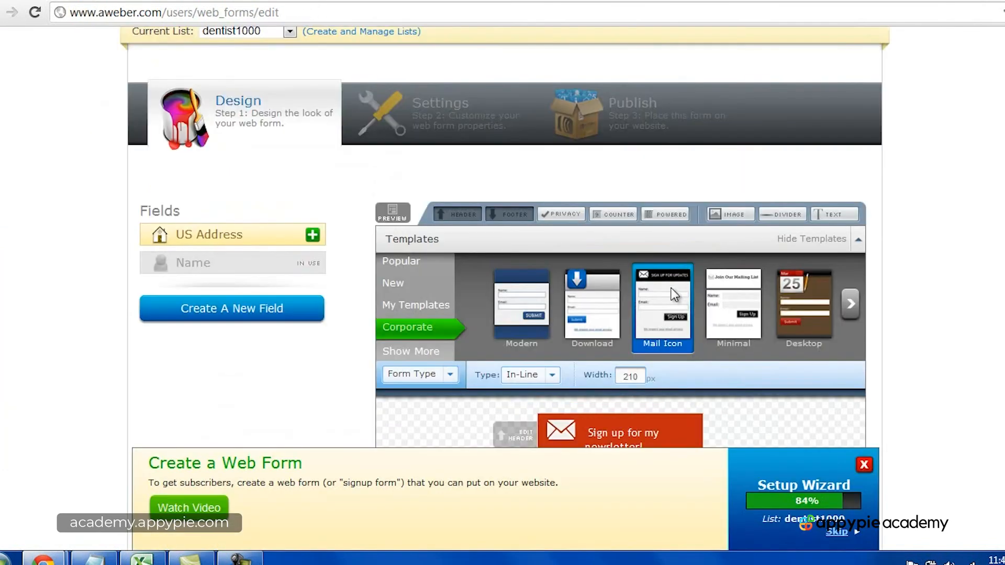
{"action": "scroll", "coordinate": [671, 288], "scroll_direction": "down", "scroll_amount": 3}
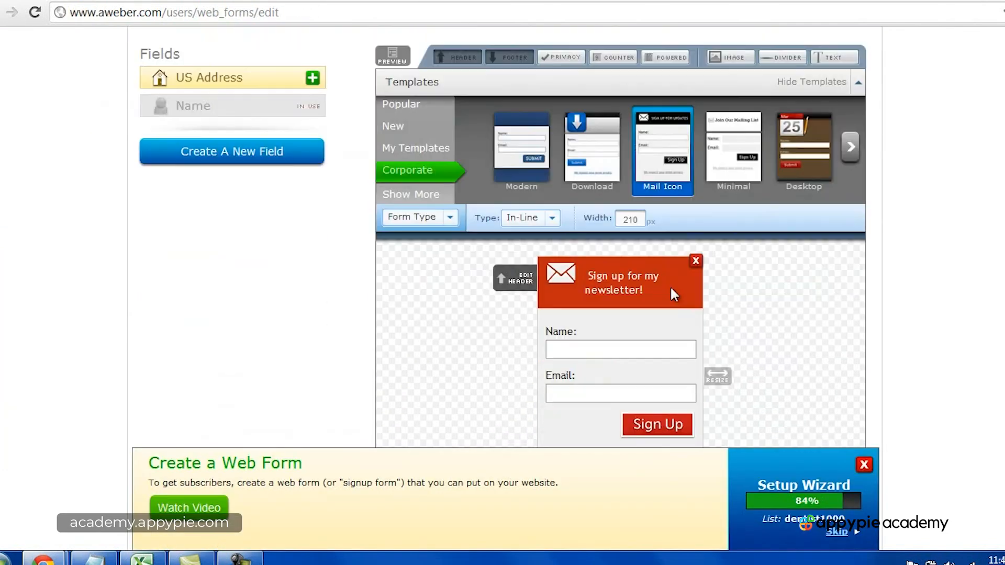
{"action": "left_click", "coordinate": [511, 175]}
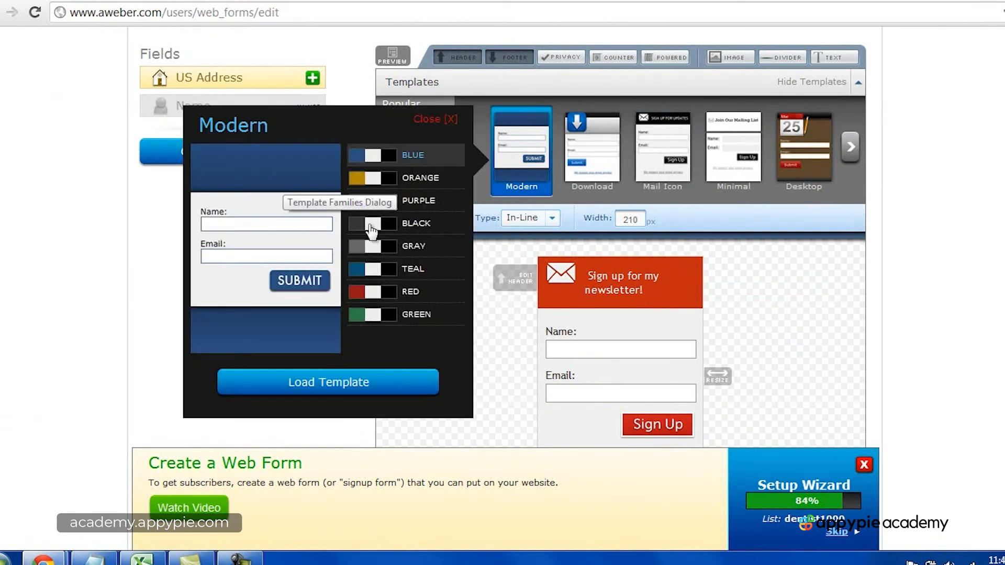
{"action": "left_click", "coordinate": [434, 119]}
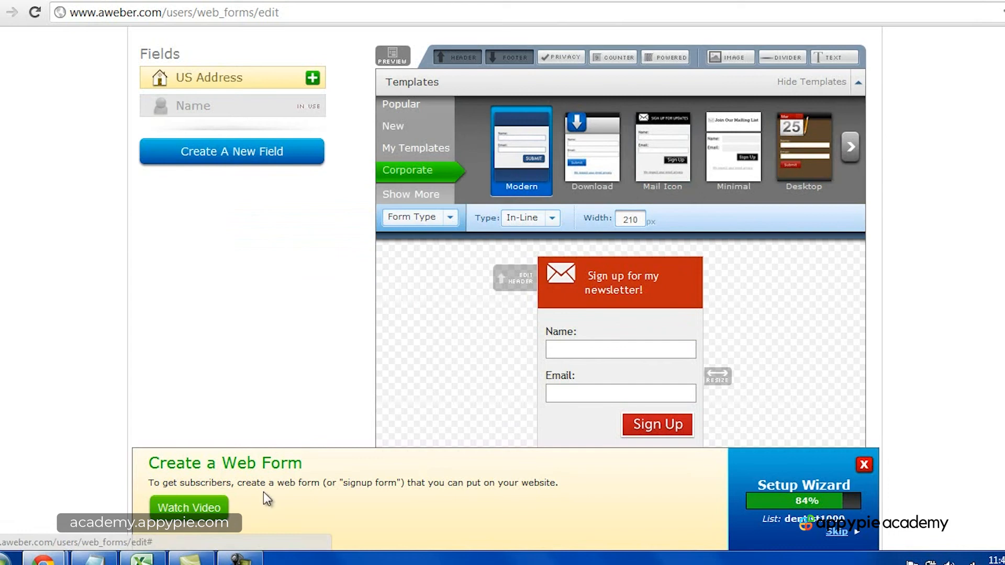
{"action": "left_click", "coordinate": [240, 558]}
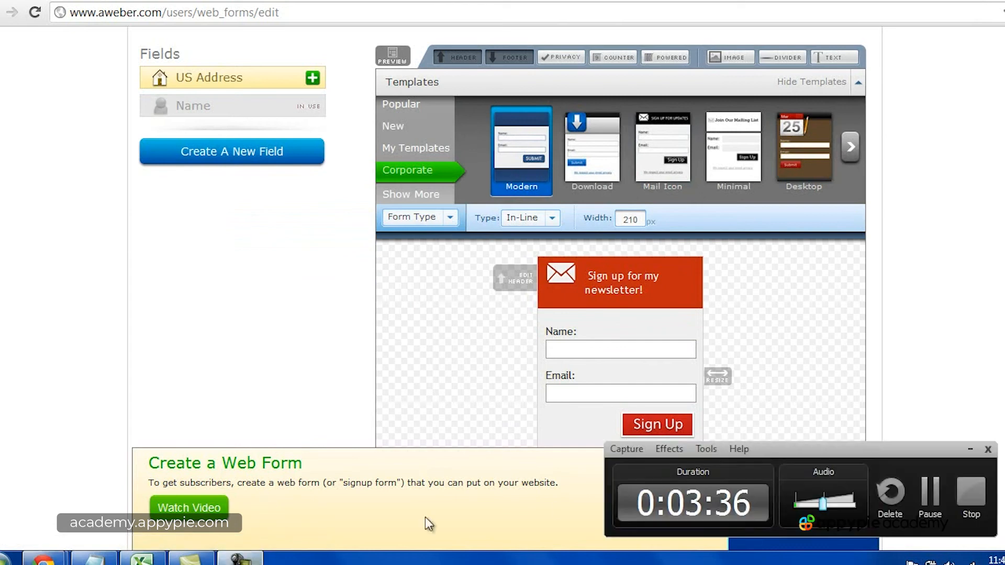
{"action": "left_click", "coordinate": [972, 492]}
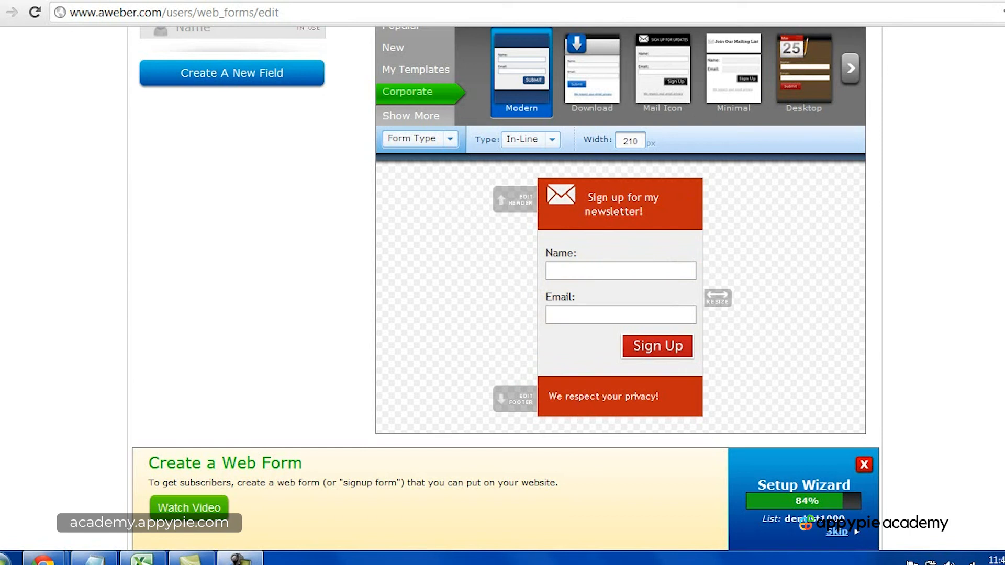
Step: Open the web form's type options to review In-Line, Pop-Over, Lightbox and Pop-Up
{"action": "scroll", "coordinate": [503, 236], "scroll_direction": "up", "scroll_amount": 2}
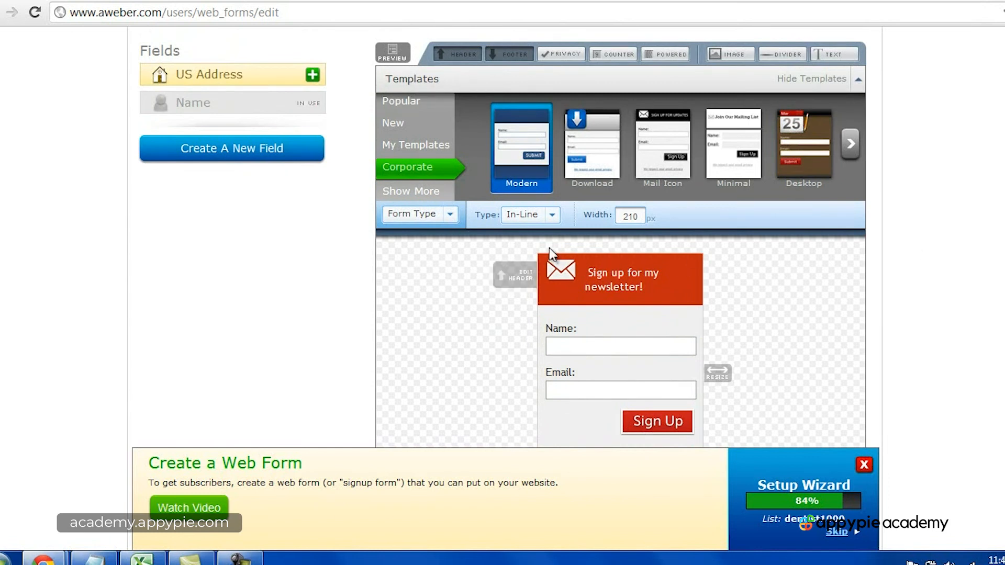
{"action": "left_click", "coordinate": [552, 215]}
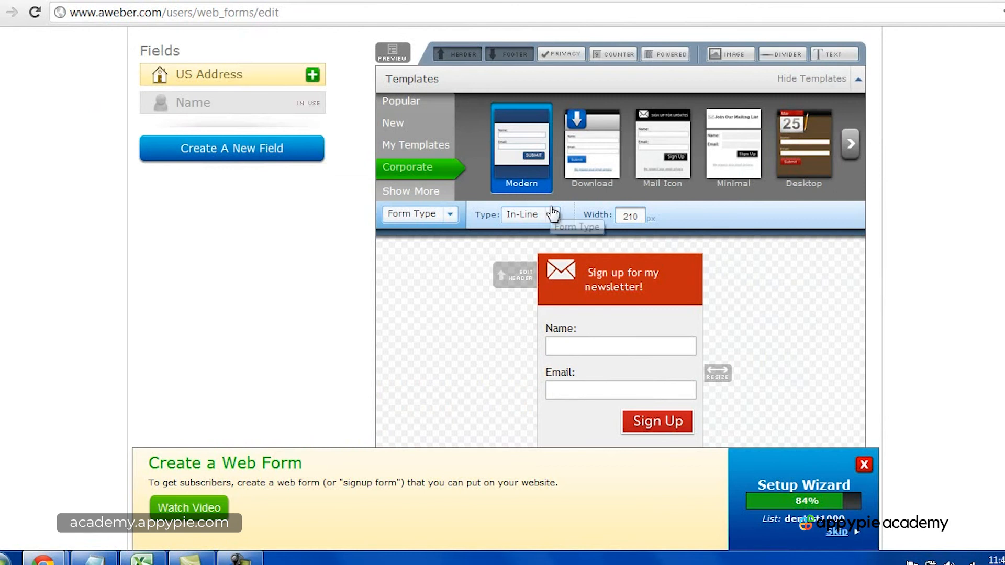
{"action": "left_click", "coordinate": [550, 216]}
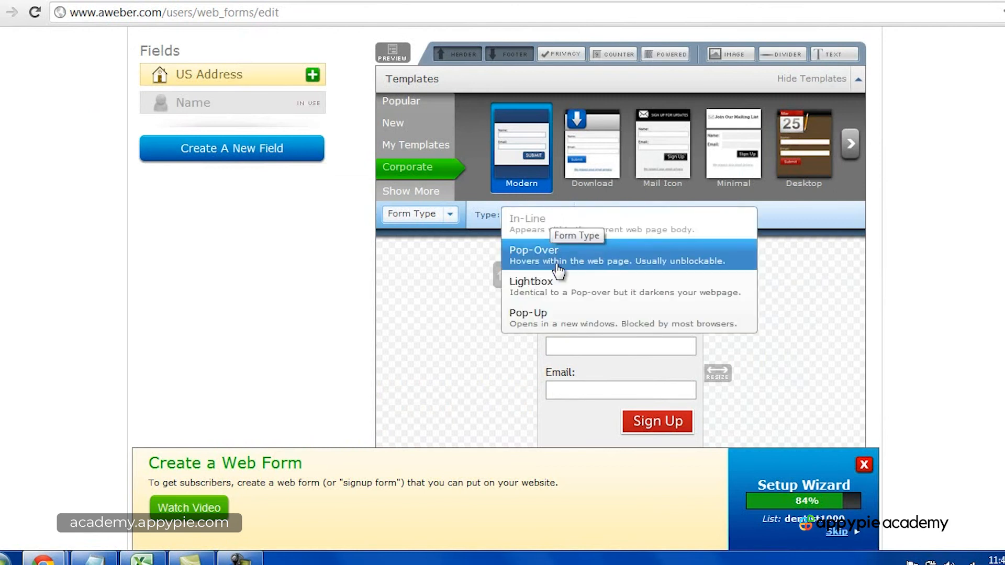
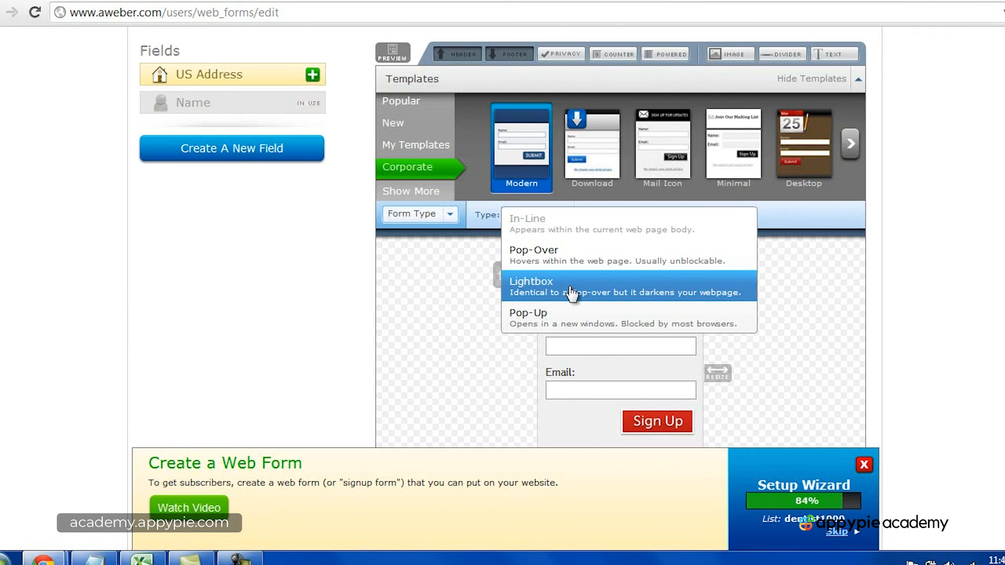
Step: Keep the In-Line form type, save the web form, and proceed to its Settings step
{"action": "left_click", "coordinate": [617, 221]}
{"action": "scroll", "coordinate": [962, 240], "scroll_direction": "down", "scroll_amount": 5}
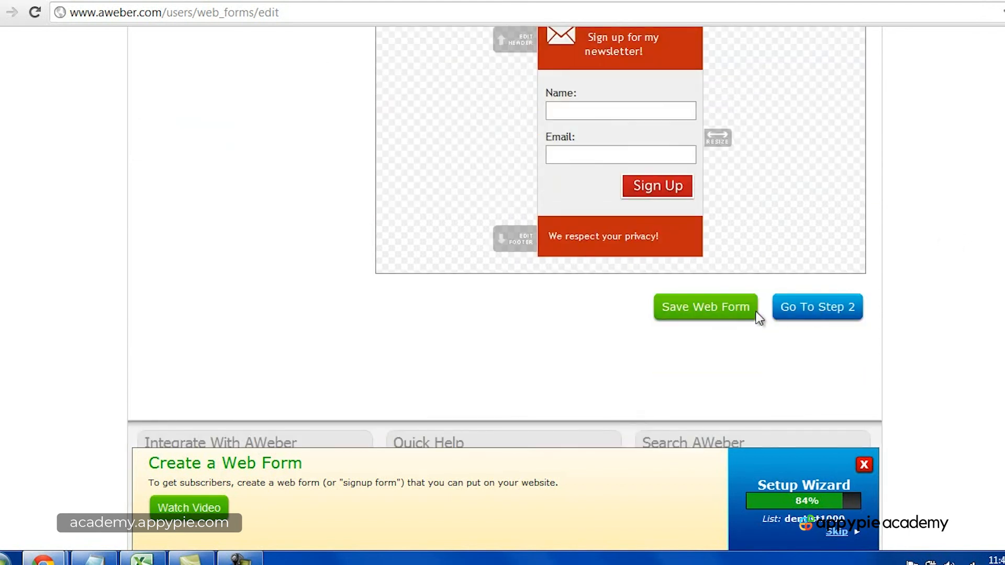
{"action": "left_click", "coordinate": [734, 310]}
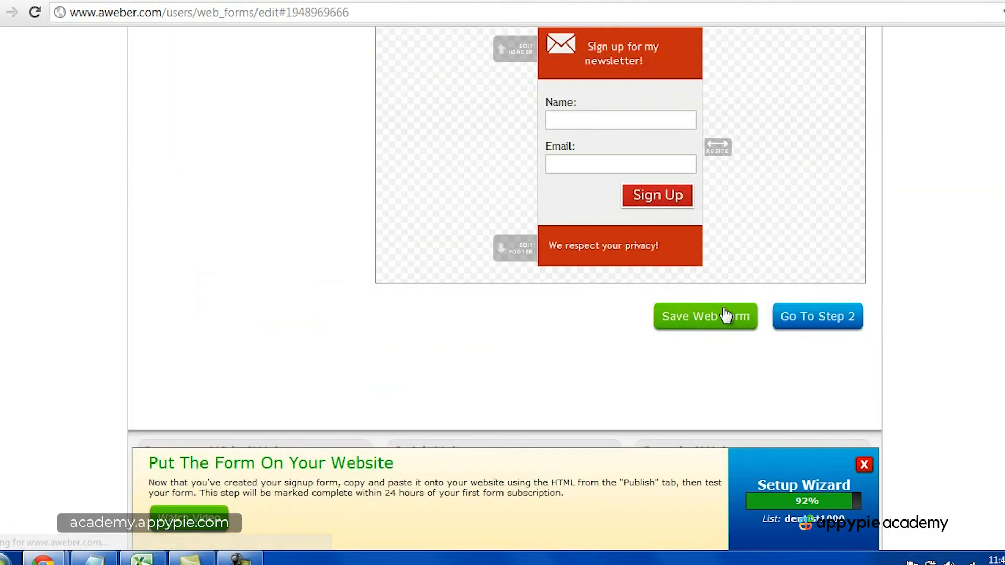
{"action": "left_click", "coordinate": [803, 317]}
{"action": "scroll", "coordinate": [800, 329], "scroll_direction": "down", "scroll_amount": 3}
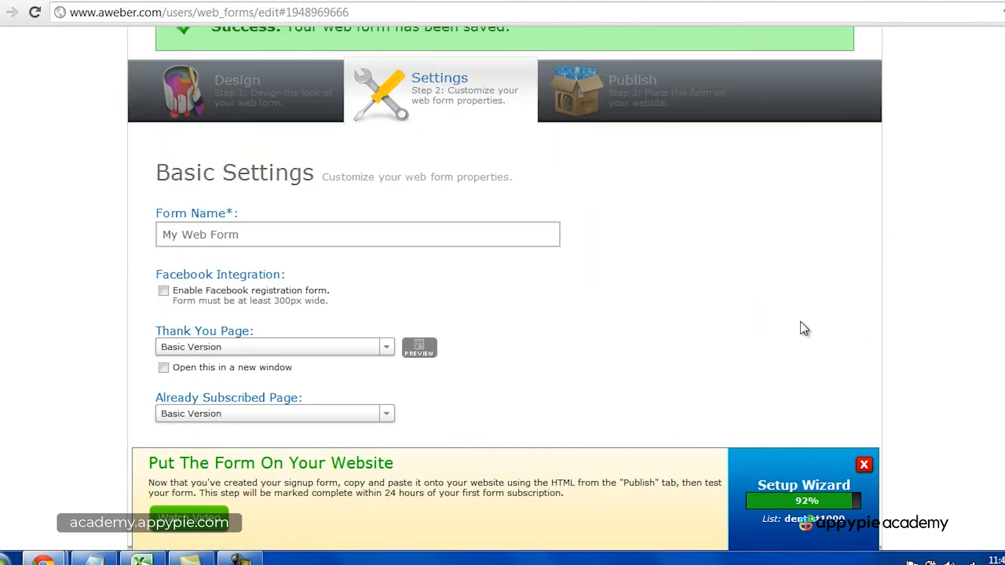
Step: Try out the Facebook registration form option in the web form's basic settings
{"action": "scroll", "coordinate": [219, 233], "scroll_direction": "down", "scroll_amount": 1}
{"action": "left_click", "coordinate": [190, 237]}
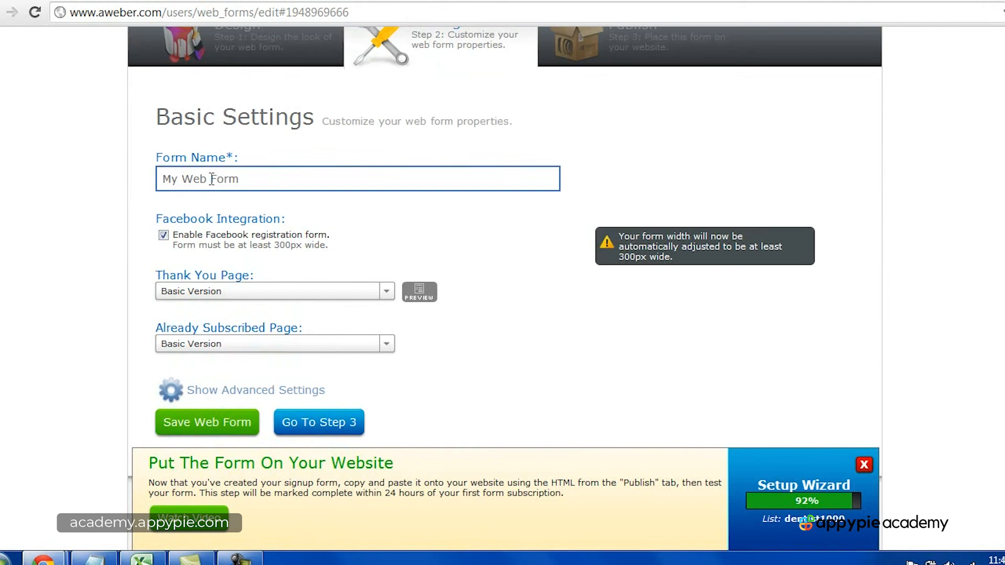
{"action": "left_click", "coordinate": [200, 236]}
Step: Rename the web form as "form 1 (inline)"
{"action": "triple_click", "coordinate": [317, 180]}
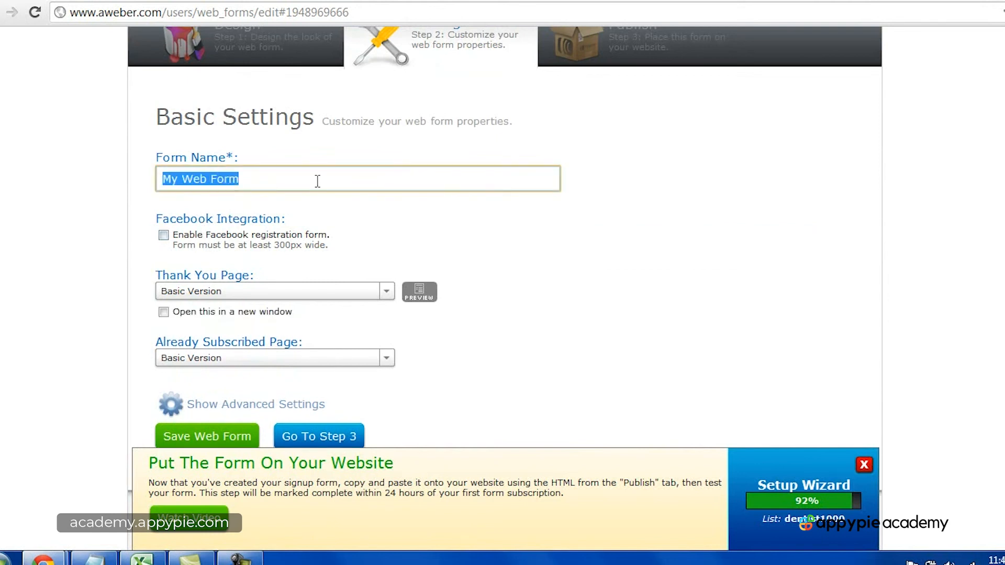
{"action": "type", "text": "form1"}
{"action": "key", "text": "BackSpace"}
{"action": "type", "text": "1 - "}
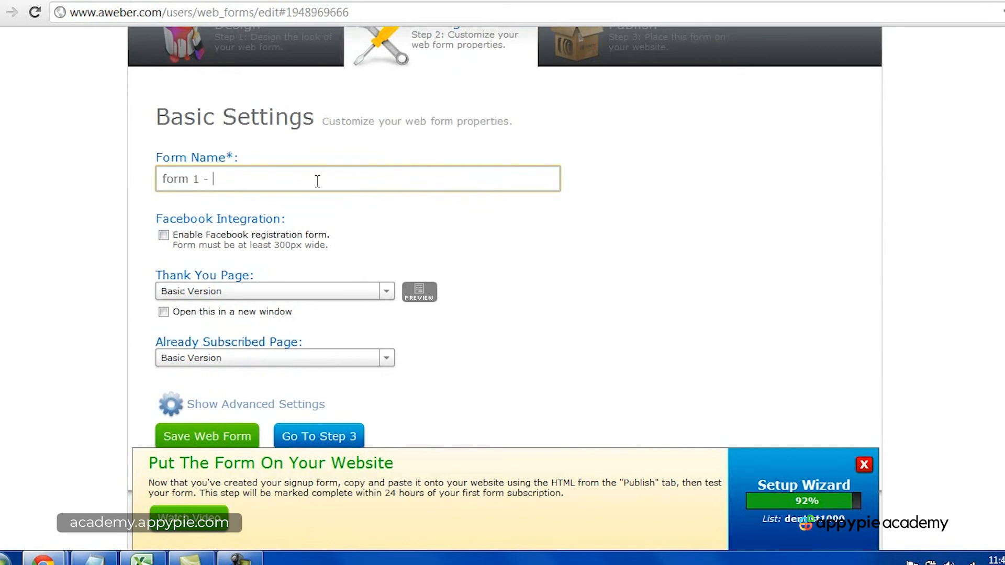
{"action": "type", "text": "(indi"}
{"action": "key", "text": "BackSpace"}
{"action": "key", "text": "BackSpace"}
{"action": "type", "text": "line)"}
Step: Review the version options for the Thank You Page and the Already Subscribed Page
{"action": "scroll", "coordinate": [597, 268], "scroll_direction": "down", "scroll_amount": 3}
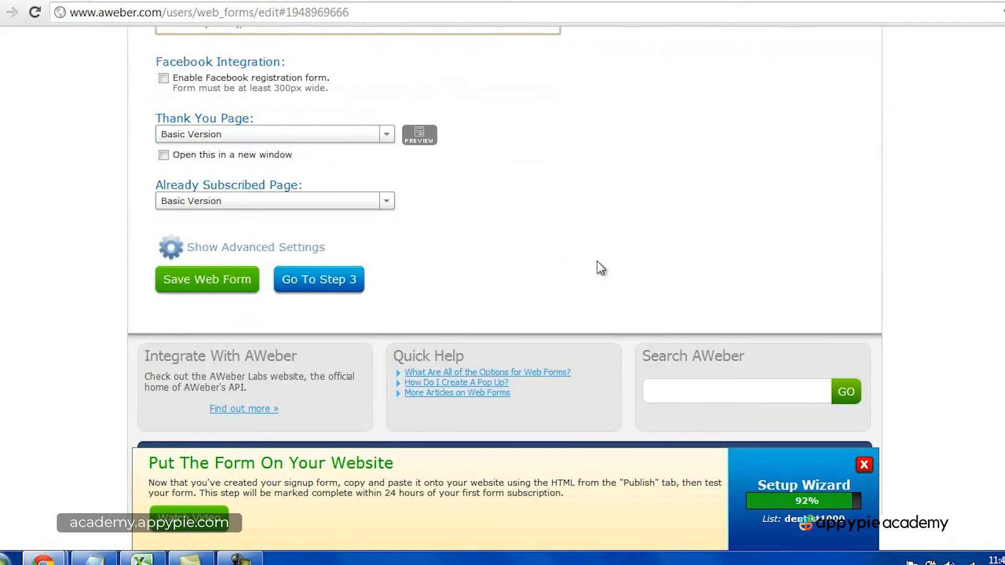
{"action": "left_click", "coordinate": [260, 137]}
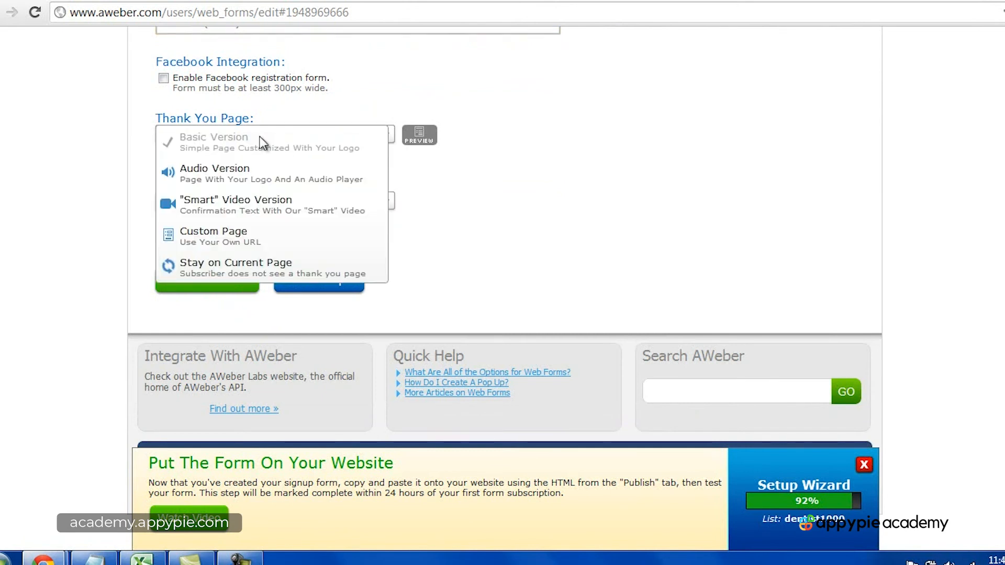
{"action": "left_click", "coordinate": [260, 140]}
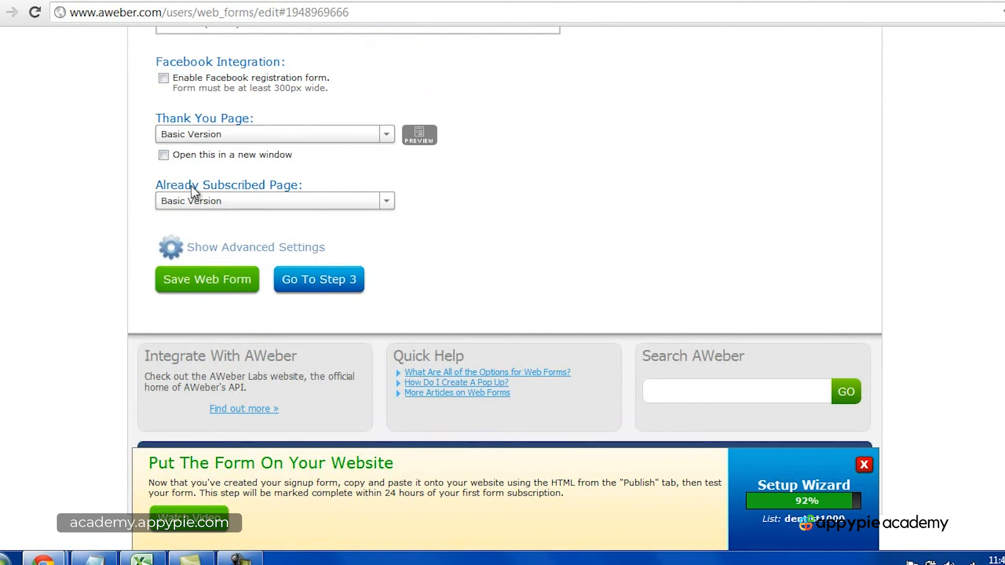
{"action": "left_click", "coordinate": [214, 204]}
{"action": "left_click", "coordinate": [215, 207]}
{"action": "scroll", "coordinate": [657, 302], "scroll_direction": "up", "scroll_amount": 2}
{"action": "scroll", "coordinate": [657, 303], "scroll_direction": "up", "scroll_amount": 2}
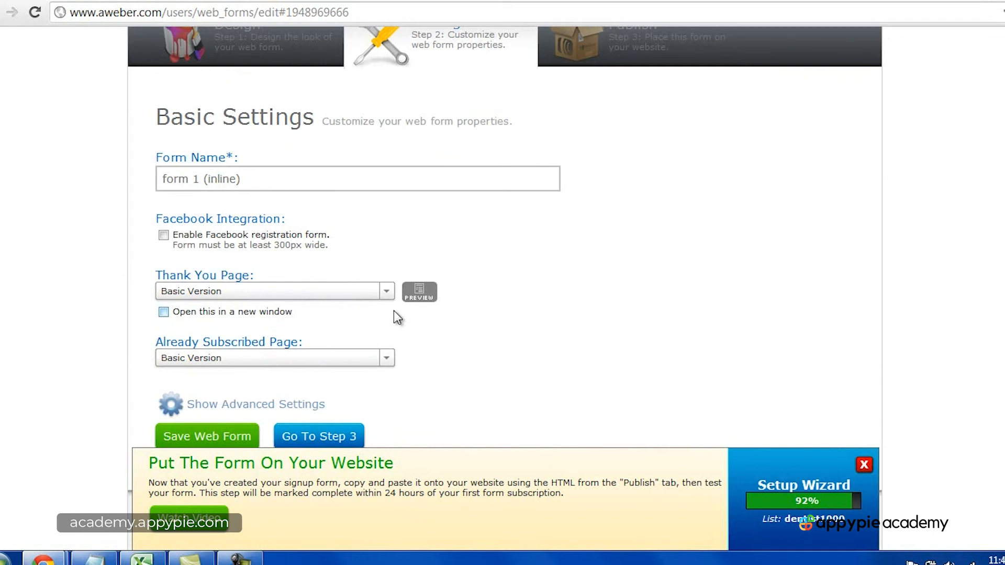
Step: Proceed to the Publish step, save the web form, and review the choices for who will publish it
{"action": "scroll", "coordinate": [419, 316], "scroll_direction": "down", "scroll_amount": 2}
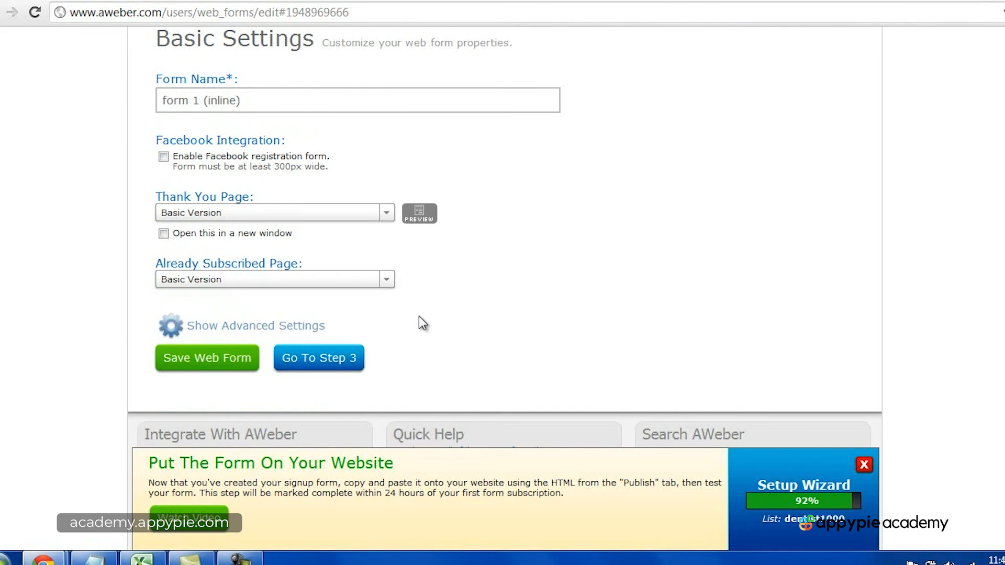
{"action": "left_click", "coordinate": [328, 369]}
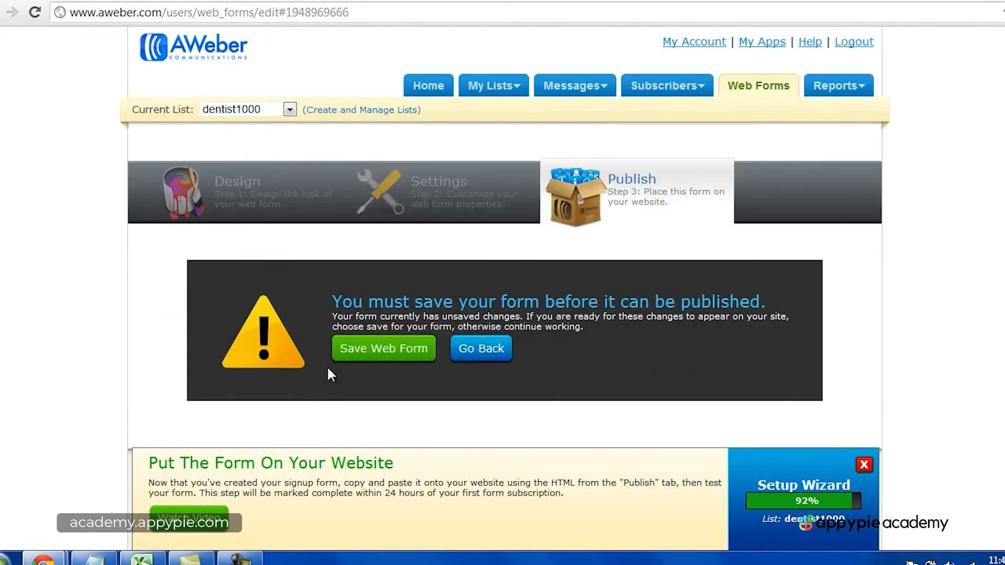
{"action": "left_click", "coordinate": [371, 356]}
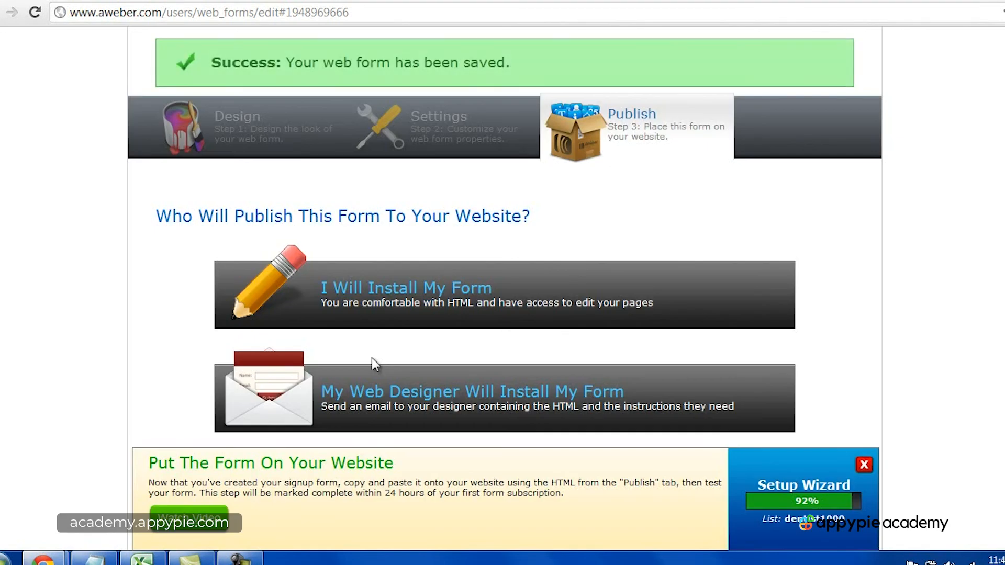
{"action": "scroll", "coordinate": [372, 357], "scroll_direction": "up", "scroll_amount": 3}
{"action": "scroll", "coordinate": [635, 344], "scroll_direction": "down", "scroll_amount": 4}
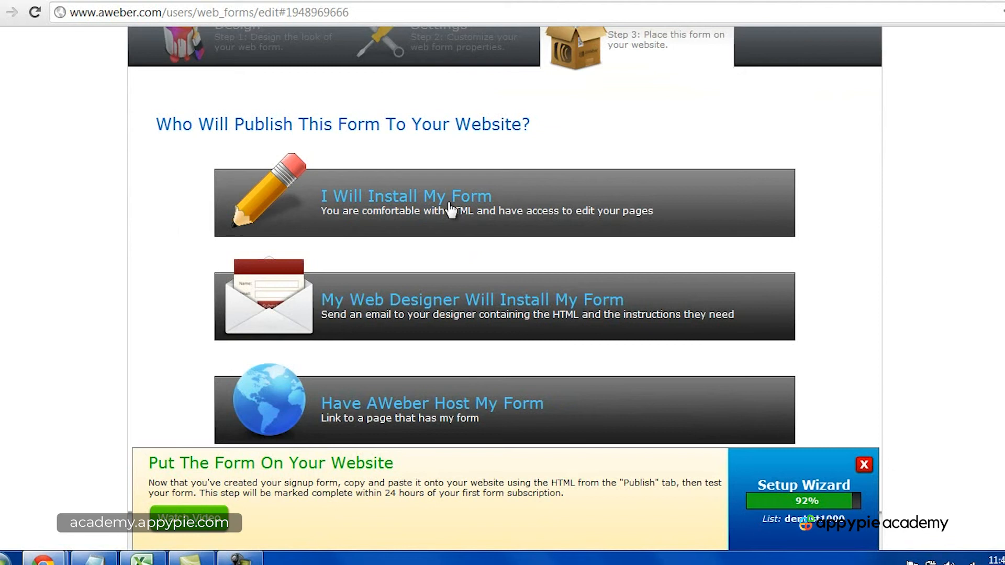
{"action": "scroll", "coordinate": [479, 304], "scroll_direction": "down", "scroll_amount": 2}
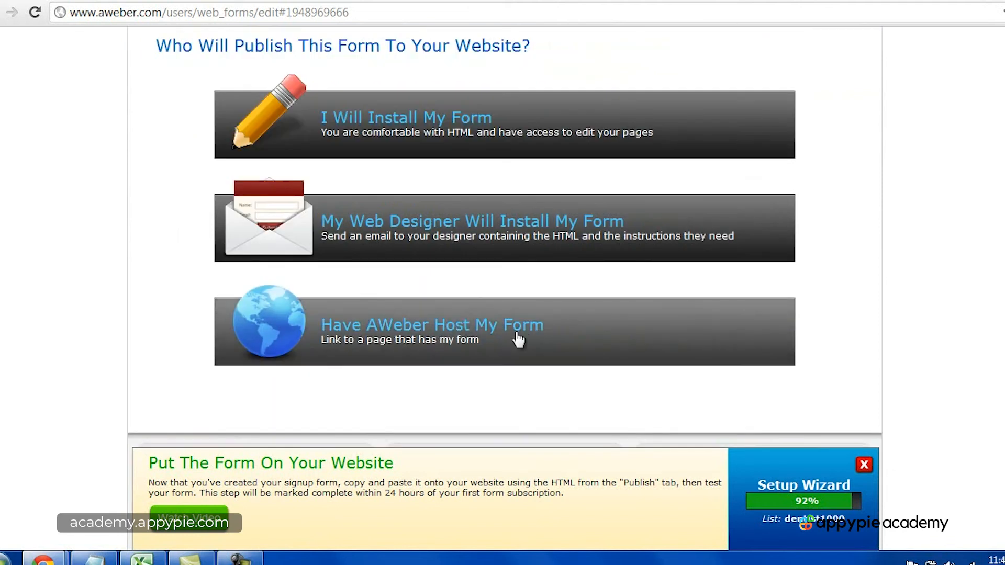
{"action": "scroll", "coordinate": [524, 340], "scroll_direction": "up", "scroll_amount": 5}
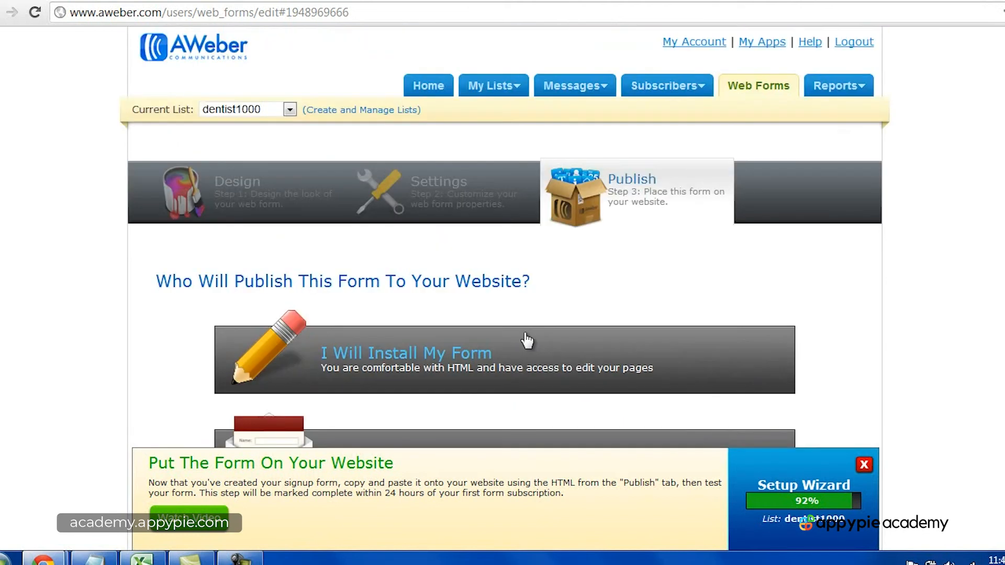
Step: Choose I Will Install My Form, compare the Raw HTML Version with the Javascript Snippet, and select the snippet code
{"action": "left_click", "coordinate": [457, 361]}
{"action": "scroll", "coordinate": [525, 336], "scroll_direction": "down", "scroll_amount": 3}
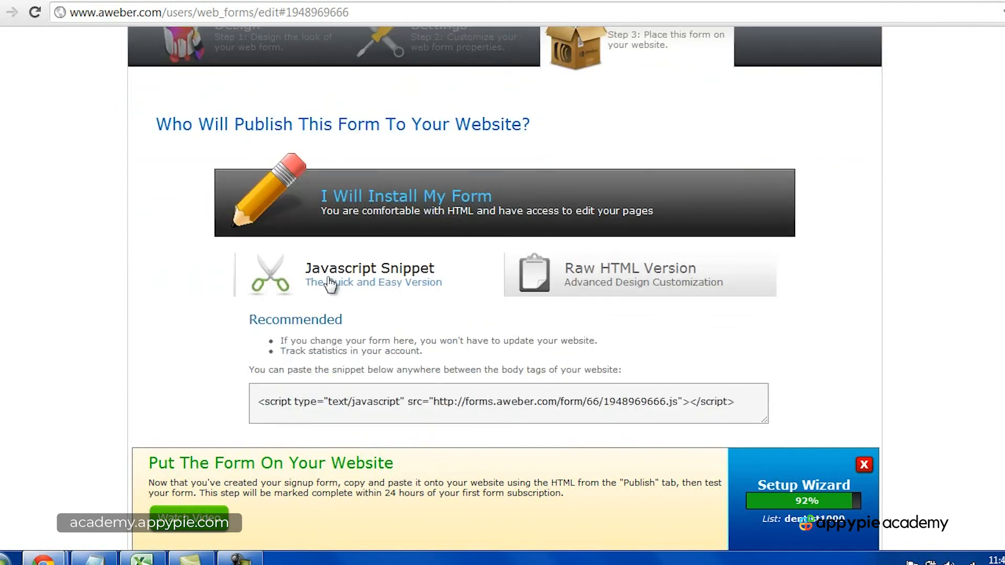
{"action": "left_click", "coordinate": [568, 287]}
{"action": "left_click", "coordinate": [402, 282]}
{"action": "left_click", "coordinate": [416, 392]}
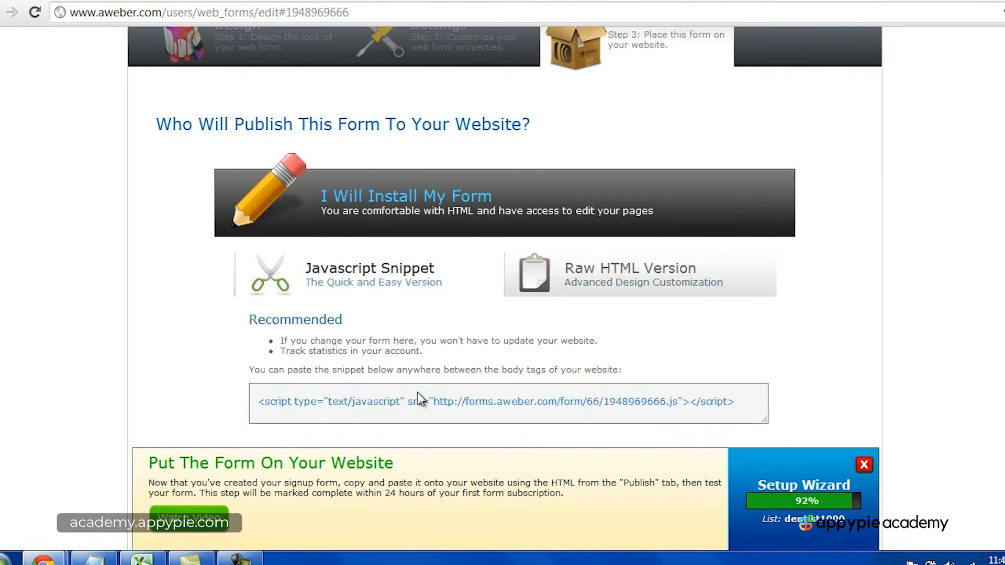
{"action": "left_click", "coordinate": [258, 401]}
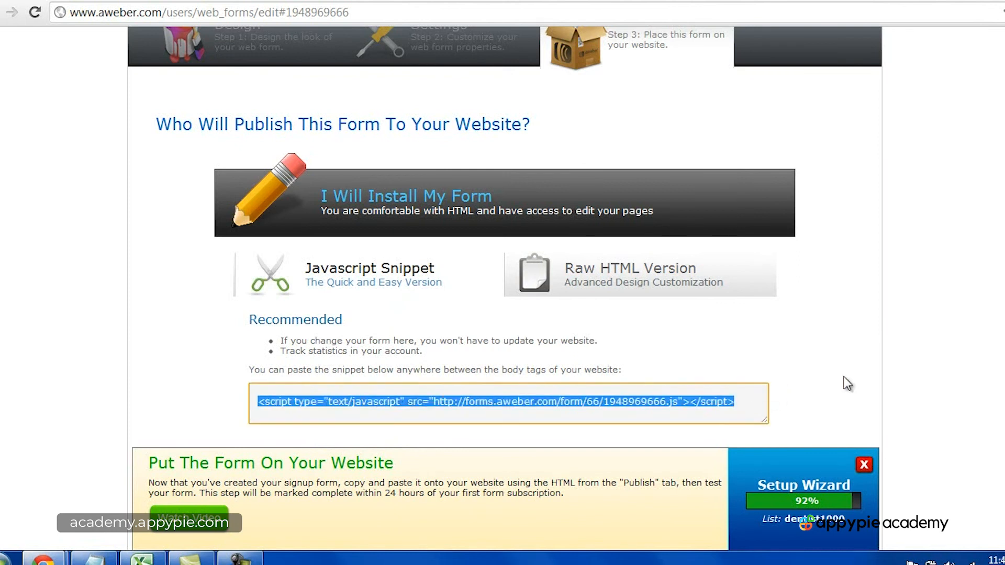
Step: Return to the Design step and resize the signup form to a slightly narrower width
{"action": "scroll", "coordinate": [787, 364], "scroll_direction": "up", "scroll_amount": 3}
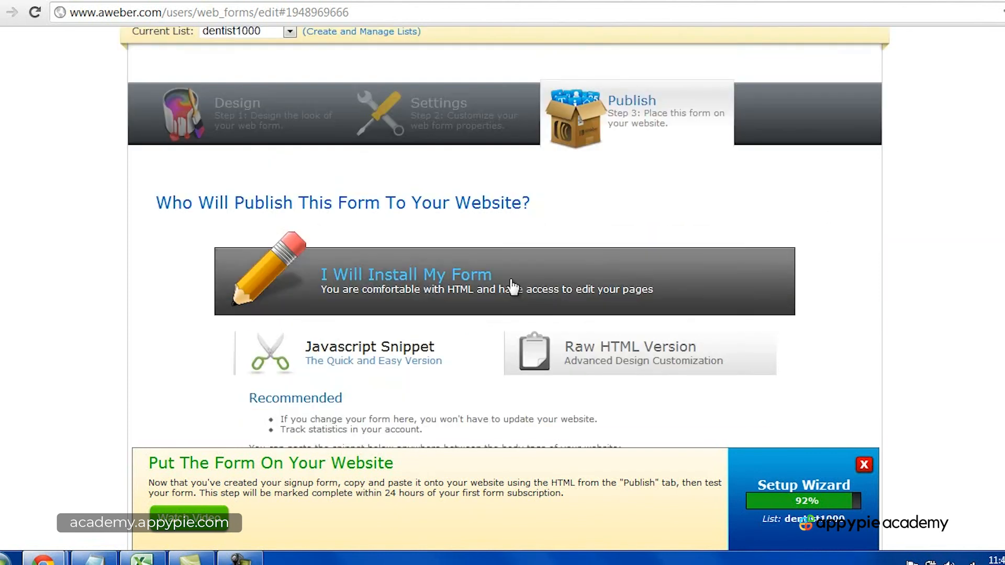
{"action": "left_click", "coordinate": [261, 132]}
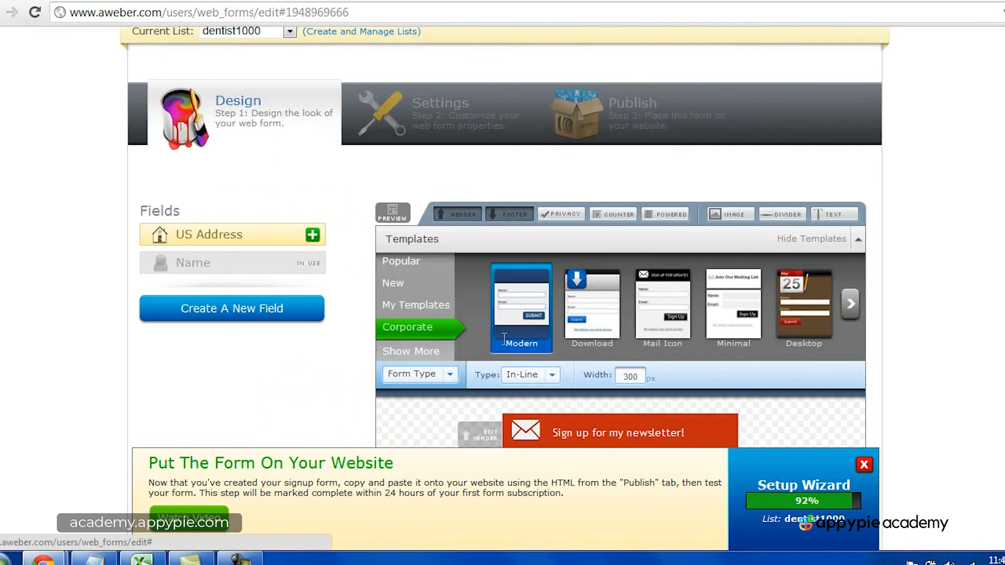
{"action": "scroll", "coordinate": [584, 334], "scroll_direction": "down", "scroll_amount": 2}
{"action": "scroll", "coordinate": [674, 335], "scroll_direction": "down", "scroll_amount": 3}
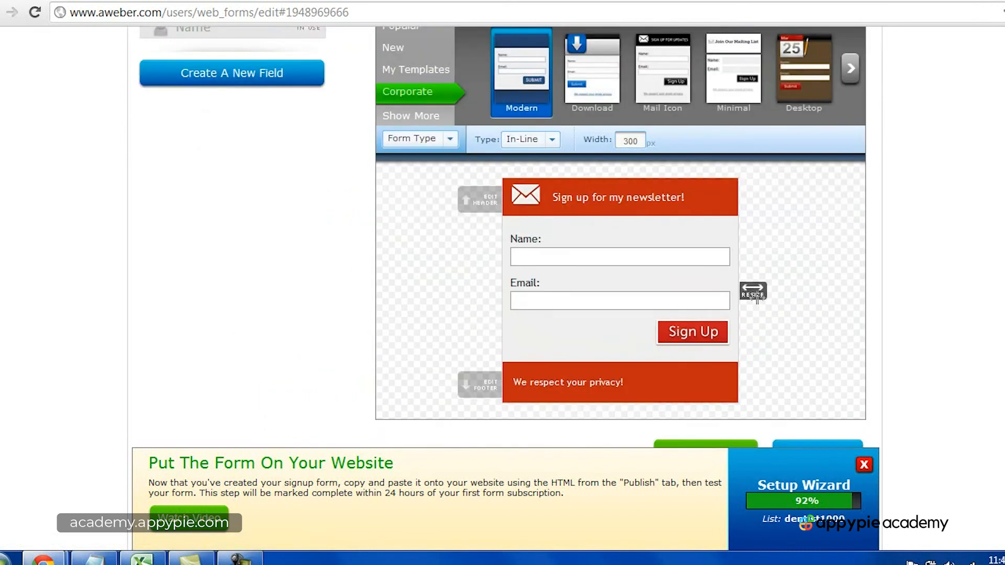
{"action": "left_click_drag", "start_coordinate": [753, 292], "coordinate": [712, 288]}
Step: Change the form's header text to "Sign up for my mailing list!" and save the header
{"action": "left_click", "coordinate": [615, 199]}
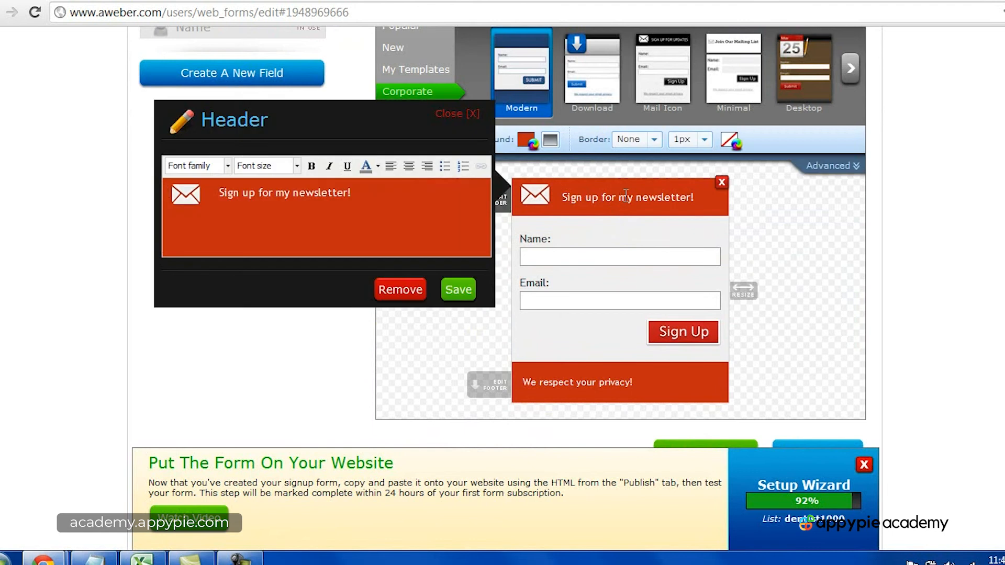
{"action": "triple_click", "coordinate": [386, 194]}
{"action": "double_click", "coordinate": [313, 194]}
{"action": "type", "text": "mailing list"}
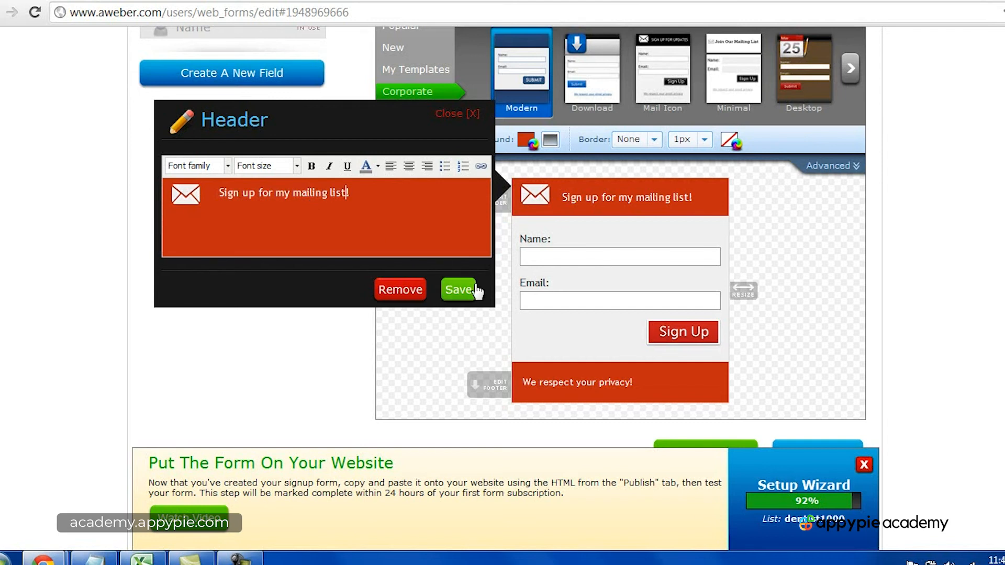
{"action": "left_click", "coordinate": [459, 289]}
Step: Go back to the Publish step and save the web form's design changes
{"action": "scroll", "coordinate": [602, 304], "scroll_direction": "up", "scroll_amount": 6}
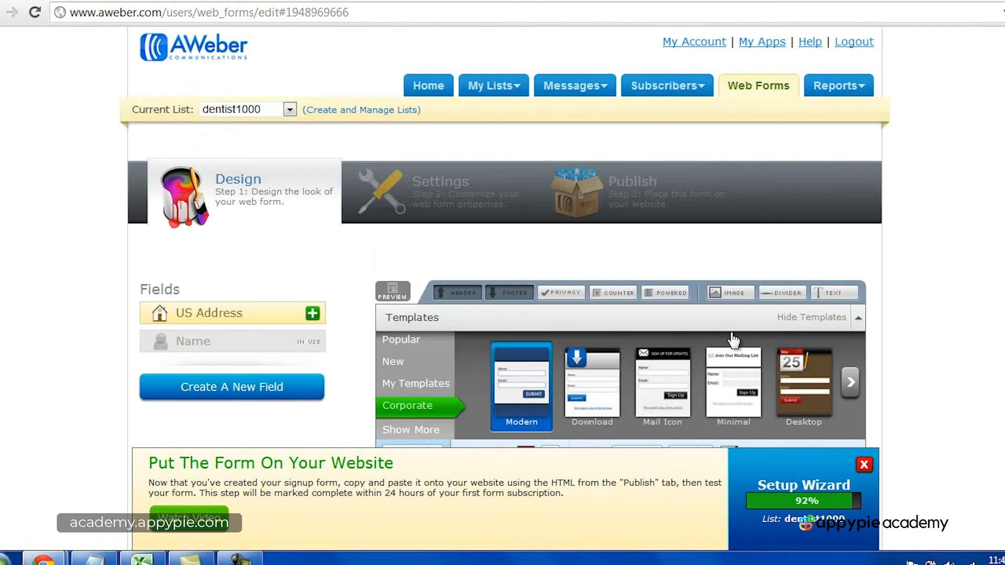
{"action": "left_click", "coordinate": [631, 189]}
{"action": "scroll", "coordinate": [632, 282], "scroll_direction": "down", "scroll_amount": 2}
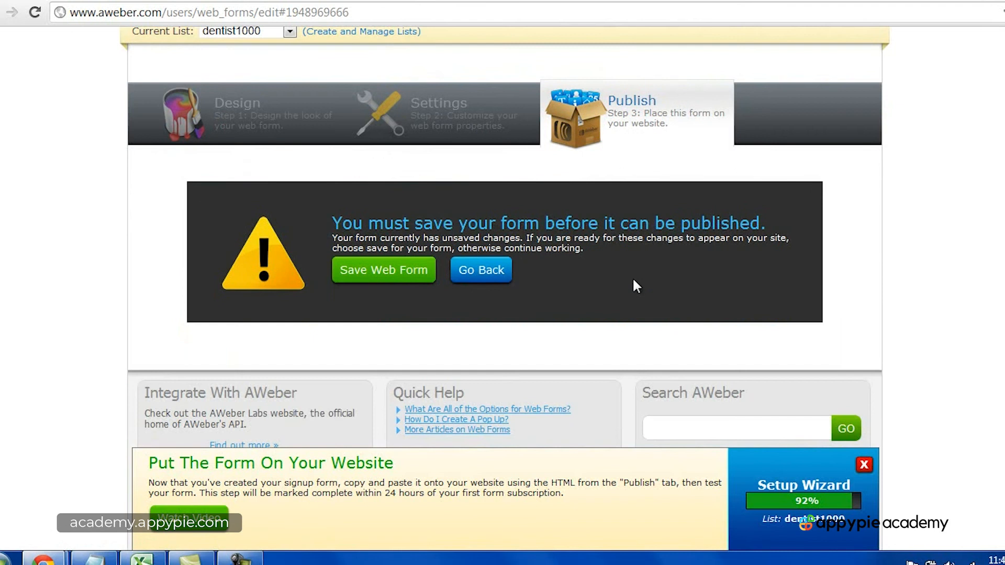
{"action": "left_click", "coordinate": [409, 270]}
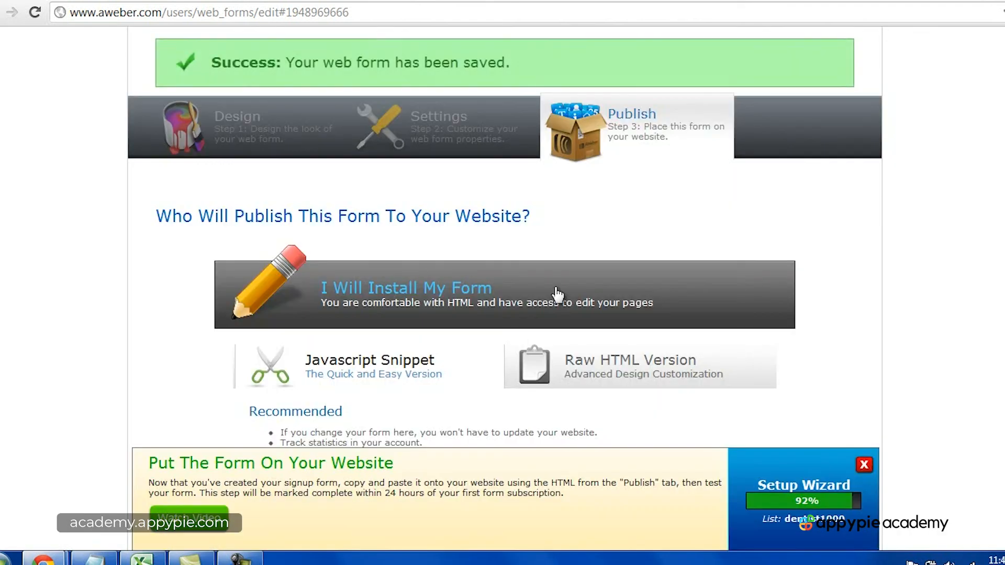
Step: Examine the Javascript Snippet code and the Raw HTML Version alternative for the saved form
{"action": "scroll", "coordinate": [529, 309], "scroll_direction": "down", "scroll_amount": 3}
{"action": "left_click", "coordinate": [259, 335]}
{"action": "scroll", "coordinate": [479, 347], "scroll_direction": "down", "scroll_amount": 1}
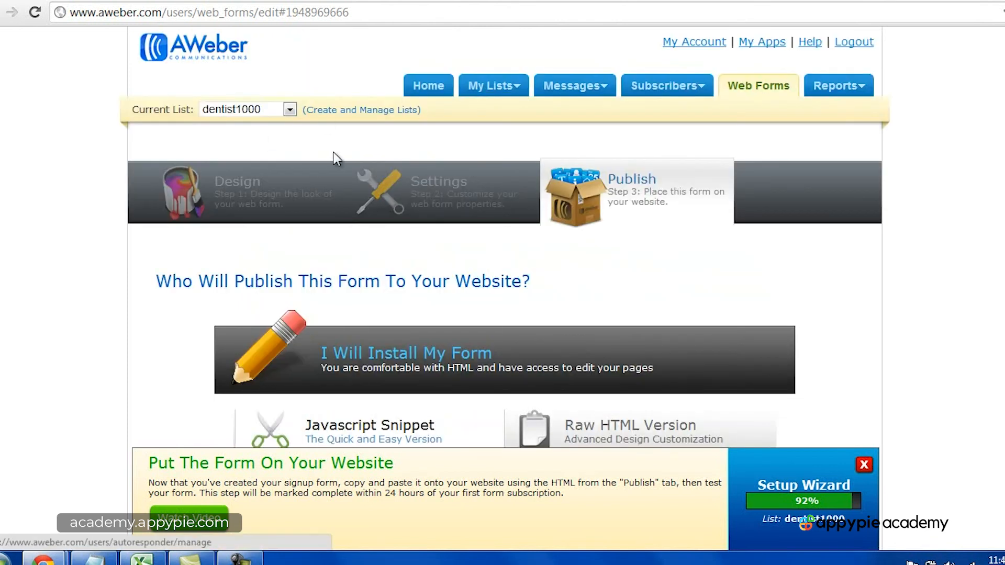
{"action": "scroll", "coordinate": [599, 243], "scroll_direction": "down", "scroll_amount": 4}
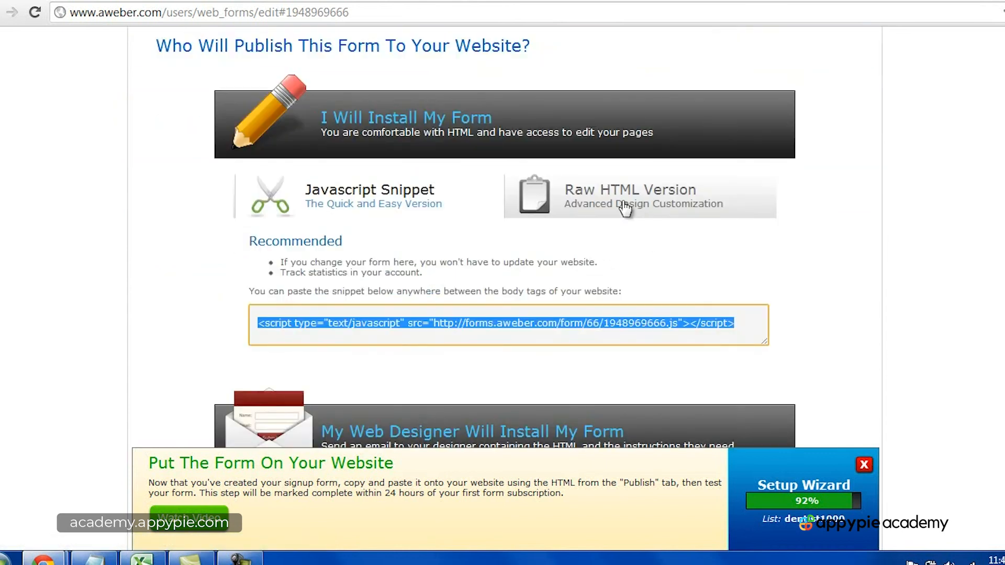
{"action": "left_click", "coordinate": [370, 205]}
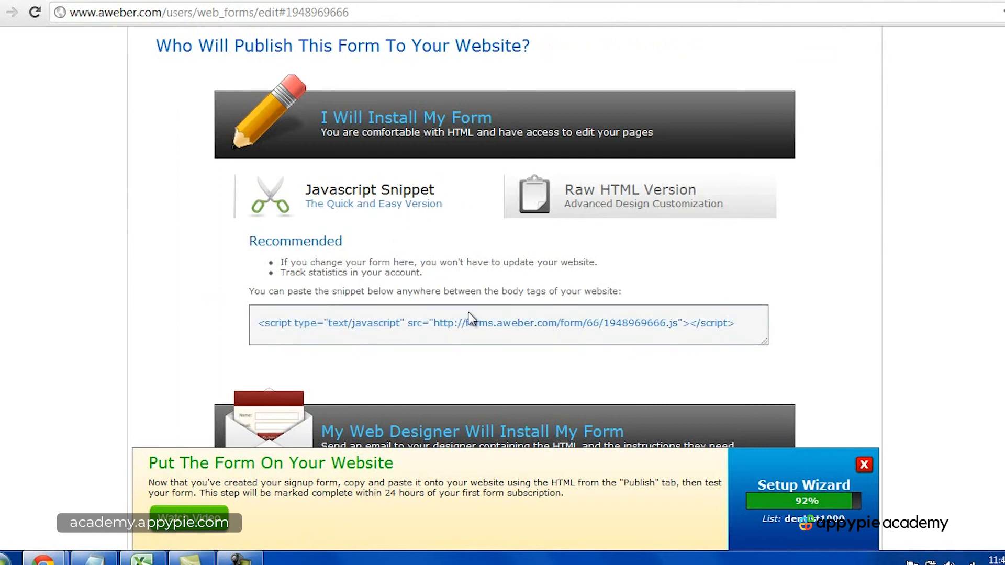
{"action": "left_click", "coordinate": [240, 558]}
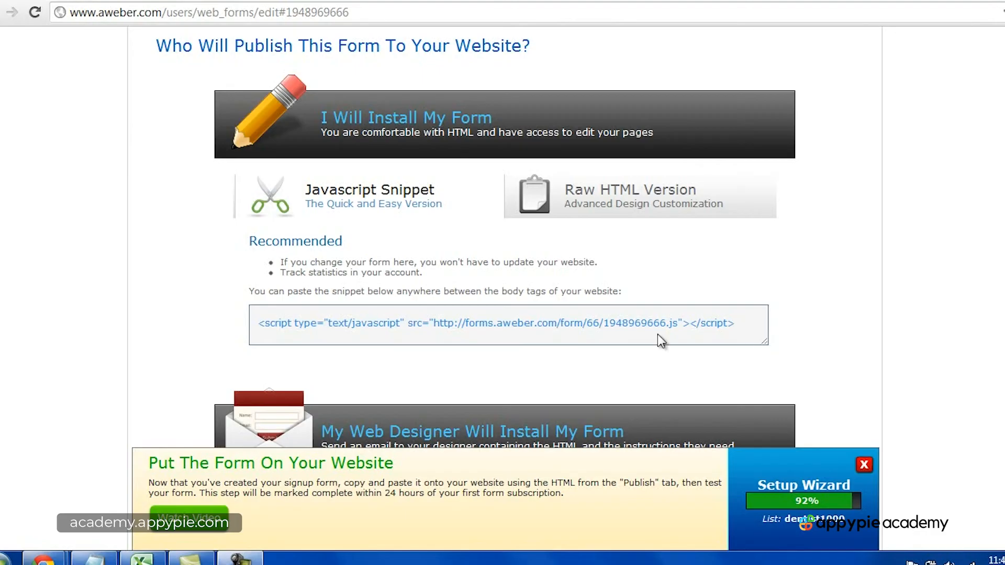
Step: Copy the form's entire Javascript snippet
{"action": "left_click", "coordinate": [657, 337]}
{"action": "triple_click", "coordinate": [522, 325]}
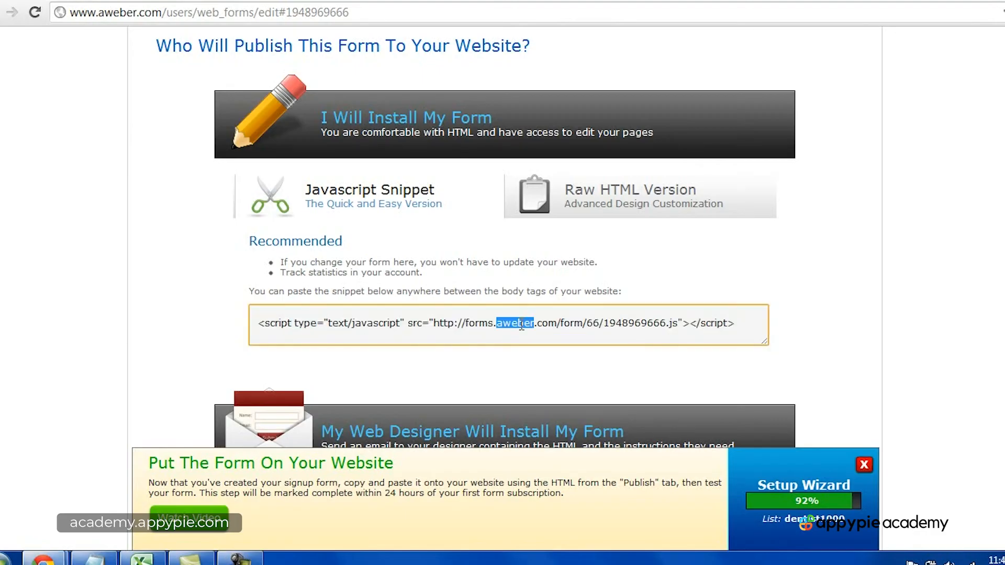
{"action": "right_click", "coordinate": [521, 324]}
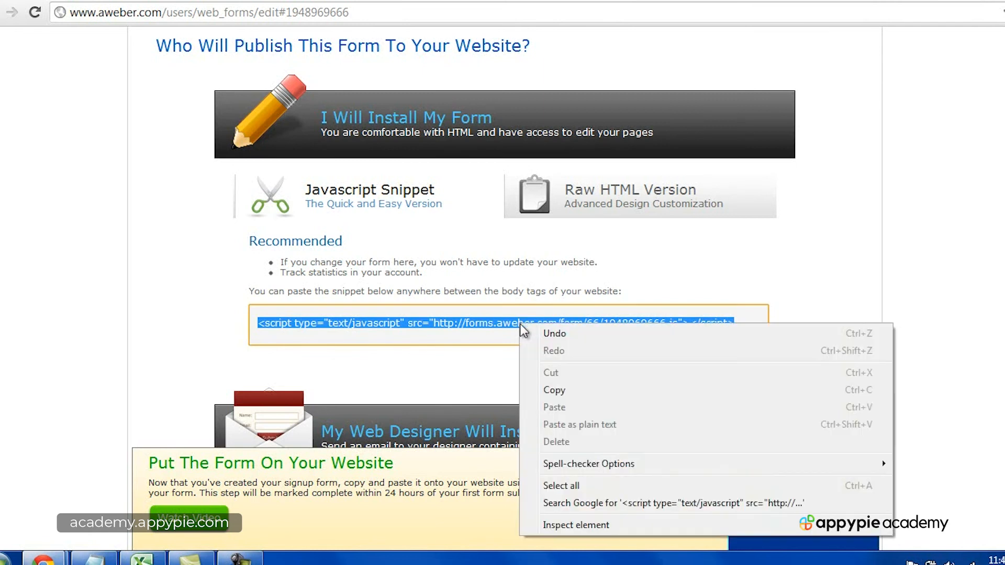
{"action": "left_click", "coordinate": [554, 384]}
Step: Switch to the WordPress admin dashboard and open the site's Widgets page
{"action": "left_click", "coordinate": [267, 1]}
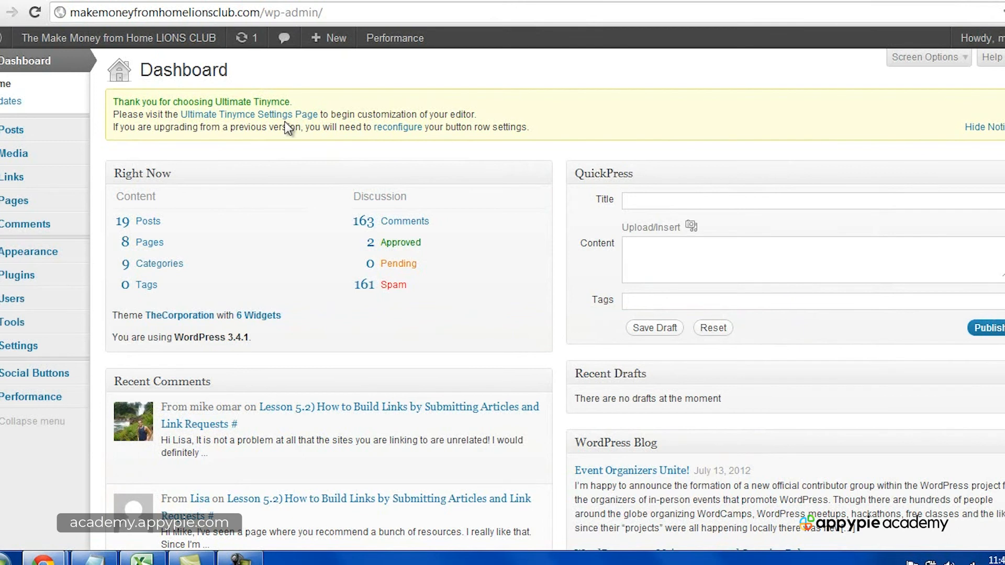
{"action": "mouse_move", "coordinate": [47, 262]}
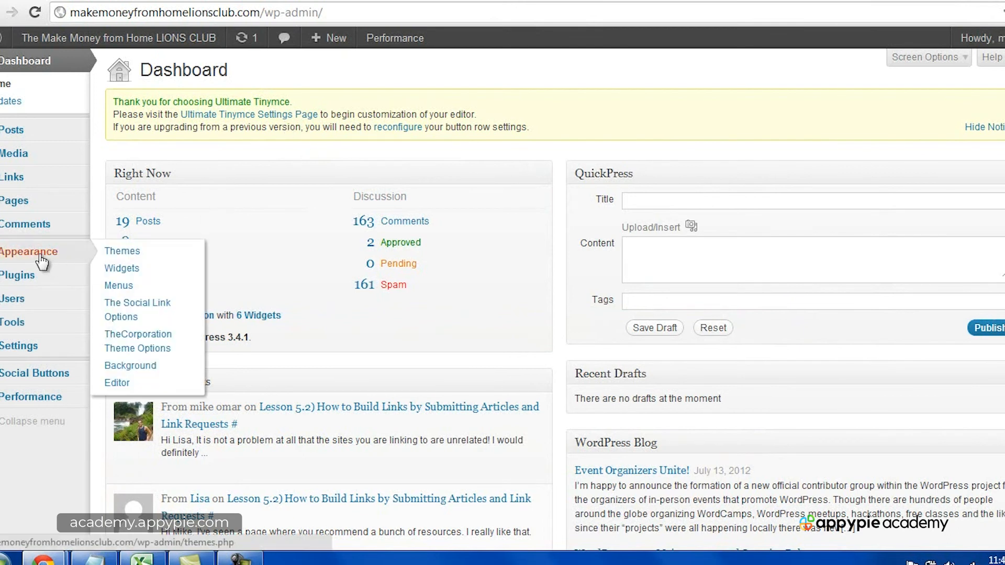
{"action": "left_click", "coordinate": [142, 271]}
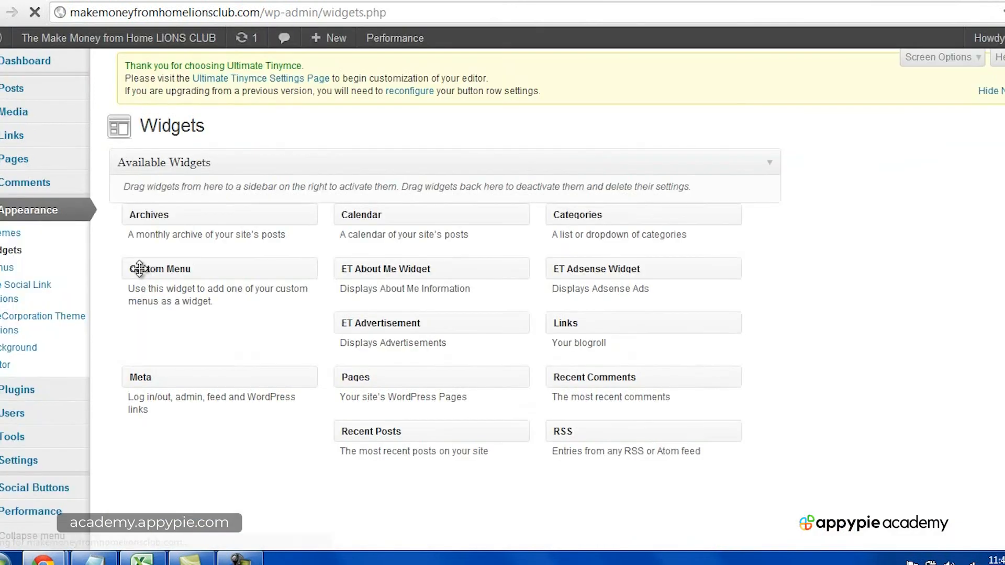
Step: Add a Text widget to the Sidebar, paste the copied form snippet into its content, and save the widget
{"action": "left_click_drag", "start_coordinate": [587, 496], "coordinate": [801, 201]}
{"action": "left_click", "coordinate": [788, 294]}
{"action": "key", "text": "ctrl+v"}
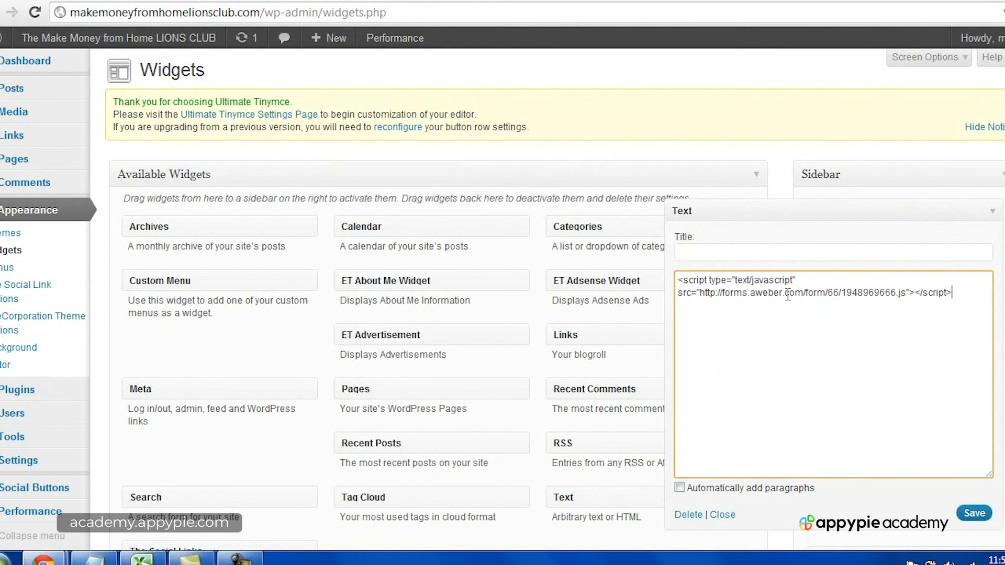
{"action": "left_click", "coordinate": [966, 514]}
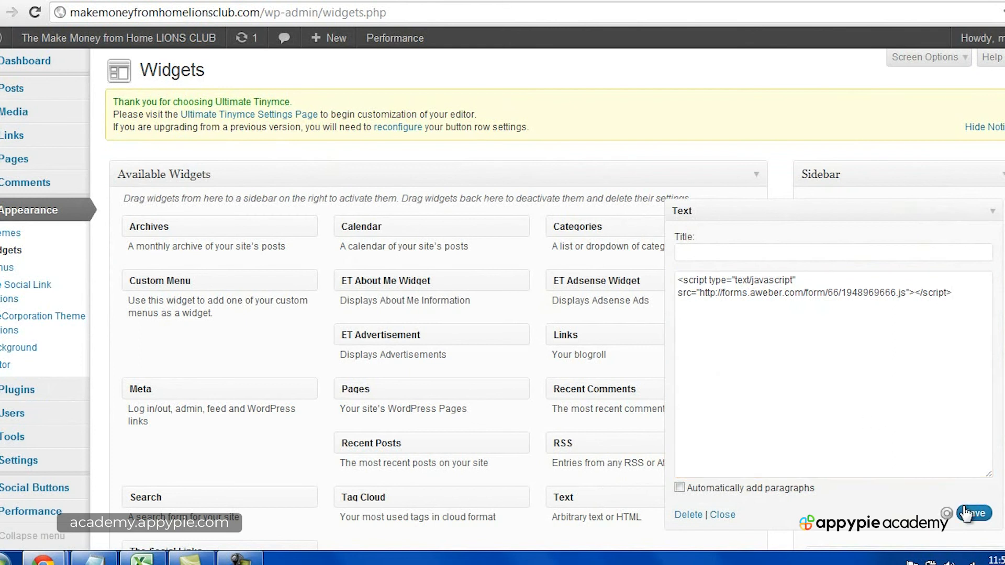
Step: Open the live Make Money from Home LIONS CLUB site in a new browser tab
{"action": "mouse_move", "coordinate": [120, 38]}
{"action": "right_click", "coordinate": [141, 59]}
{"action": "left_click", "coordinate": [167, 70]}
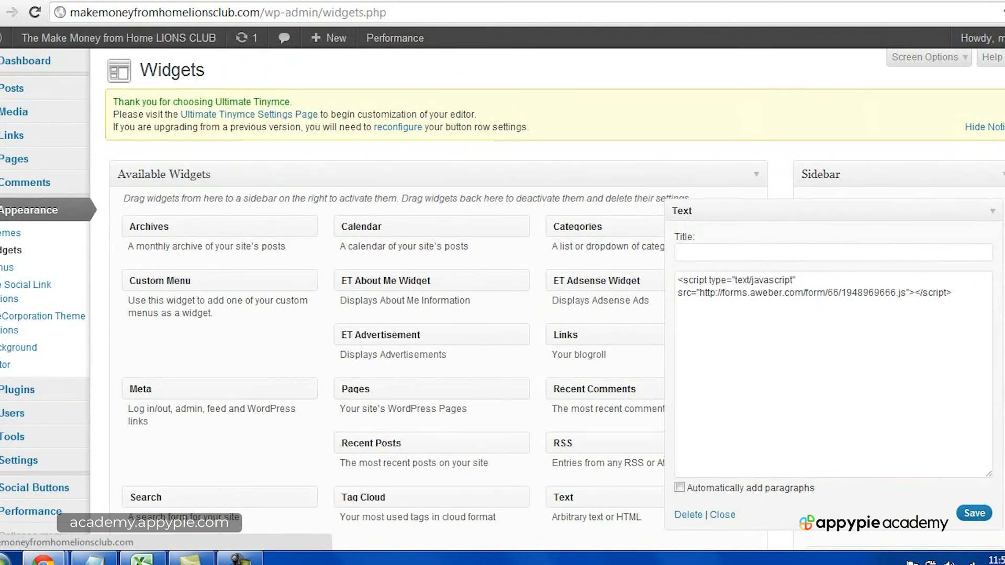
{"action": "left_click", "coordinate": [366, 1]}
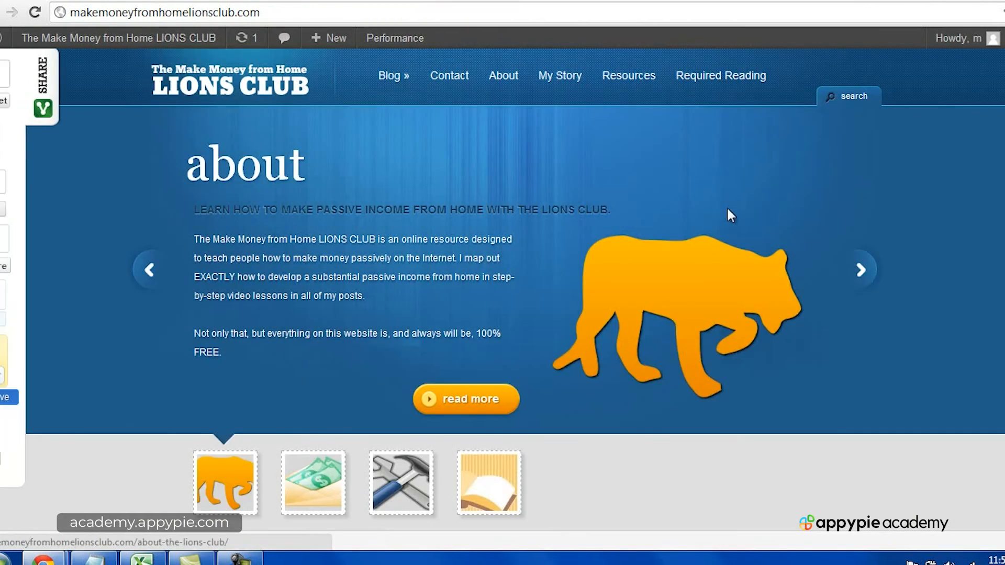
Step: Examine the signup form in the home page's sidebar, including its Name and Email fields
{"action": "scroll", "coordinate": [731, 209], "scroll_direction": "down", "scroll_amount": 9}
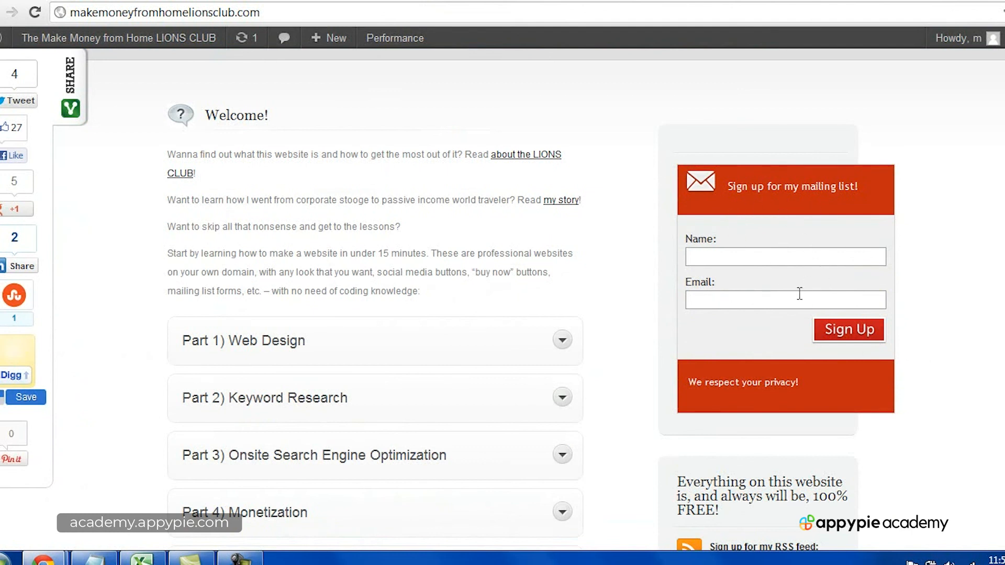
{"action": "scroll", "coordinate": [801, 299], "scroll_direction": "down", "scroll_amount": 5}
{"action": "scroll", "coordinate": [801, 300], "scroll_direction": "down", "scroll_amount": 8}
{"action": "scroll", "coordinate": [785, 269], "scroll_direction": "up", "scroll_amount": 12}
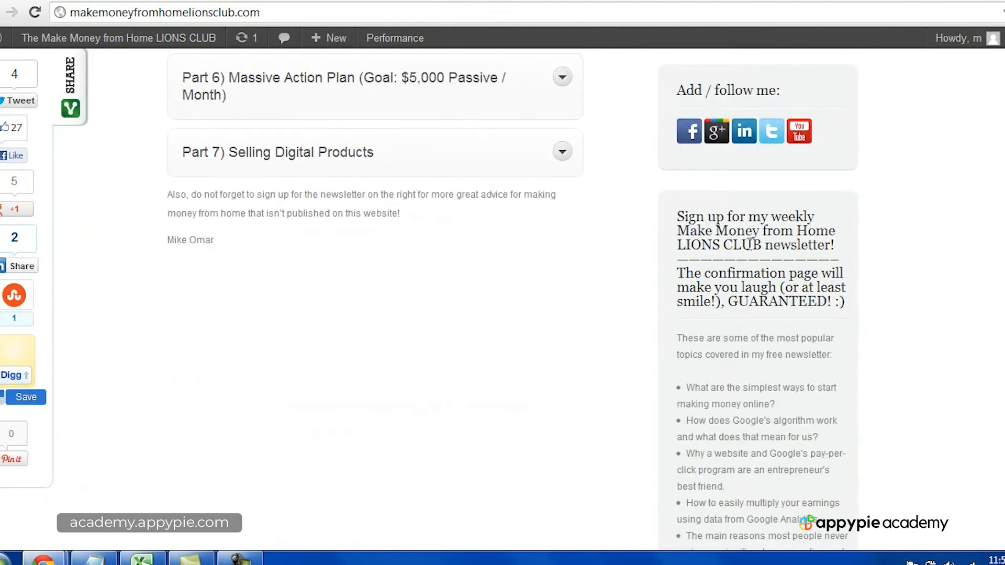
{"action": "scroll", "coordinate": [749, 246], "scroll_direction": "up", "scroll_amount": 5}
{"action": "scroll", "coordinate": [751, 251], "scroll_direction": "down", "scroll_amount": 2}
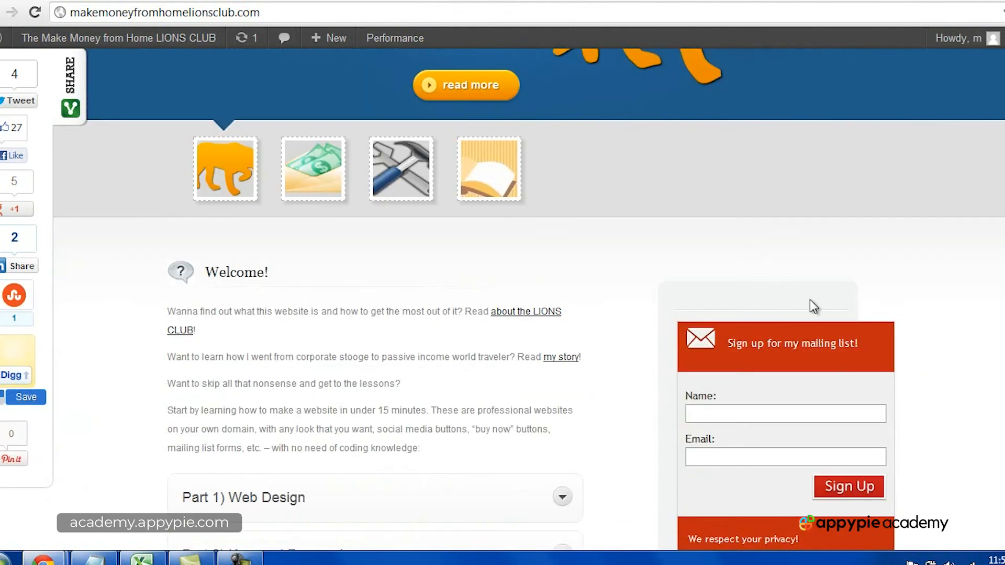
{"action": "scroll", "coordinate": [812, 301], "scroll_direction": "down", "scroll_amount": 3}
{"action": "left_click", "coordinate": [744, 258]}
{"action": "left_click", "coordinate": [741, 293]}
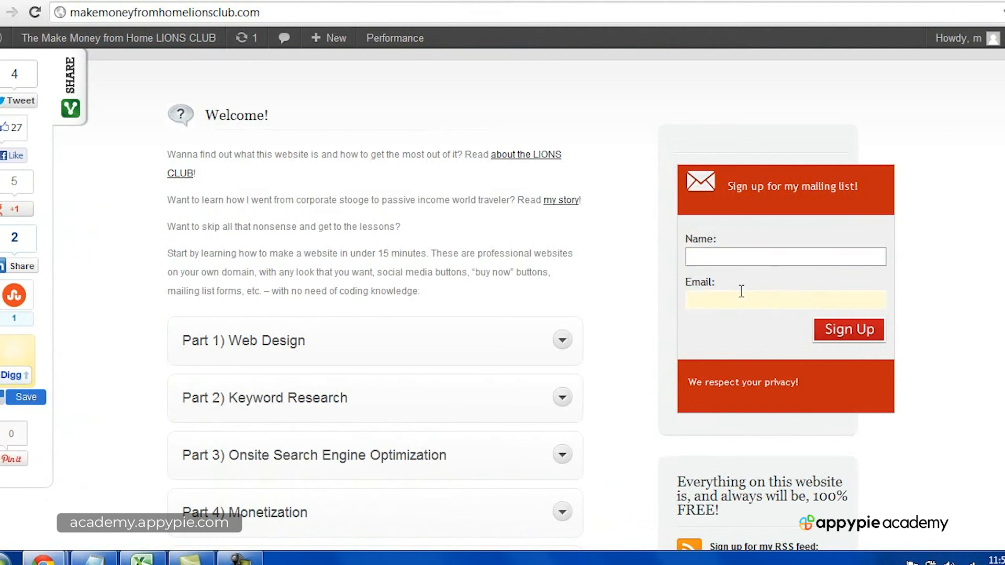
{"action": "left_click", "coordinate": [731, 264]}
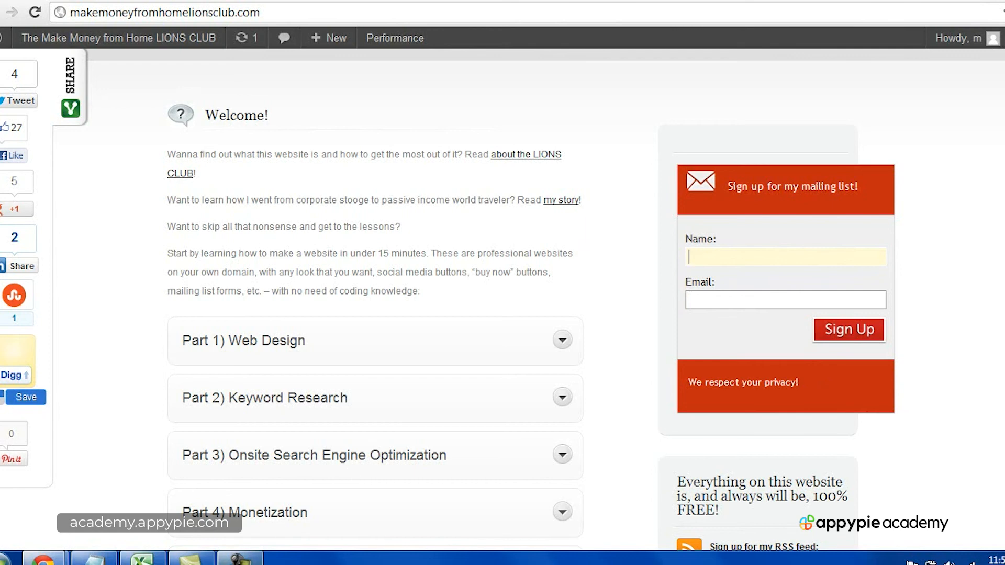
{"action": "left_click", "coordinate": [239, 559]}
{"action": "left_click", "coordinate": [974, 511]}
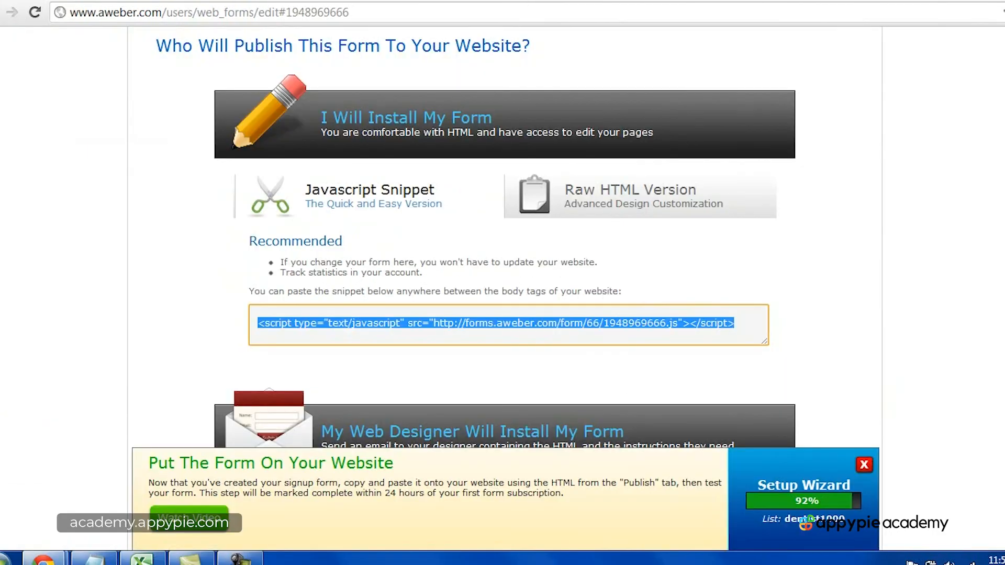
Step: Return to AWeber, reopen the web form's Design step, and save the web form
{"action": "scroll", "coordinate": [492, 225], "scroll_direction": "up", "scroll_amount": 5}
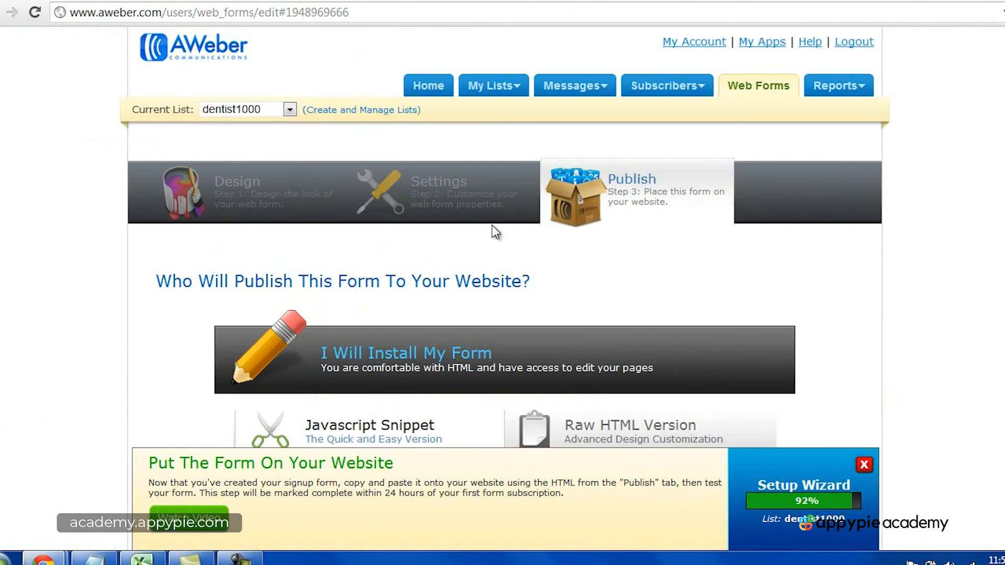
{"action": "left_click", "coordinate": [274, 188]}
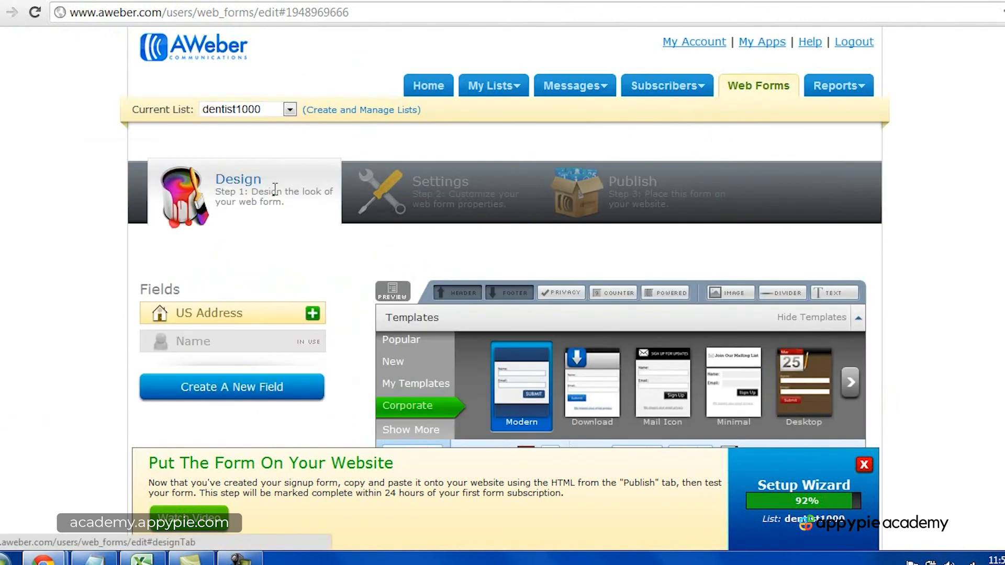
{"action": "scroll", "coordinate": [369, 353], "scroll_direction": "down", "scroll_amount": 10}
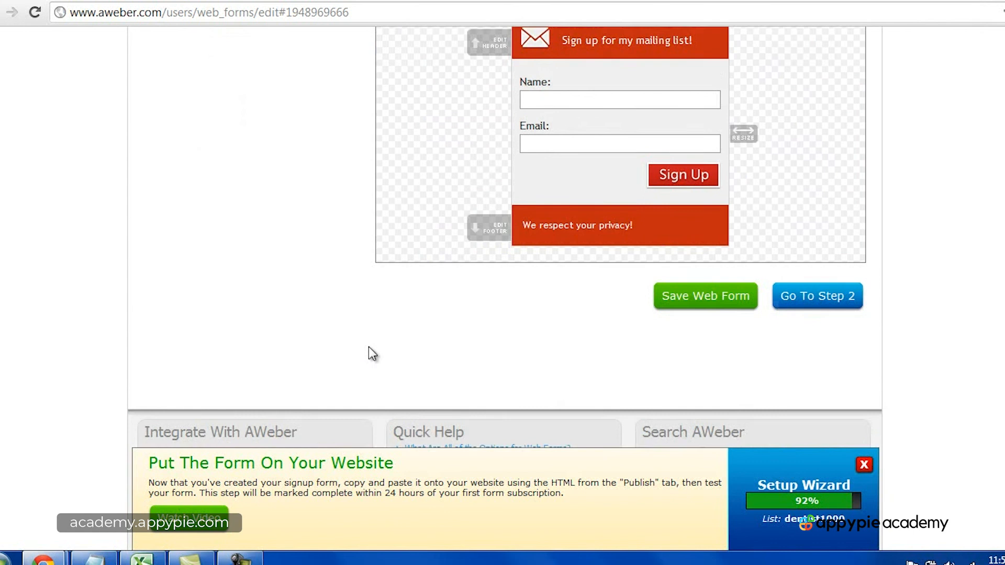
{"action": "scroll", "coordinate": [369, 348], "scroll_direction": "up", "scroll_amount": 2}
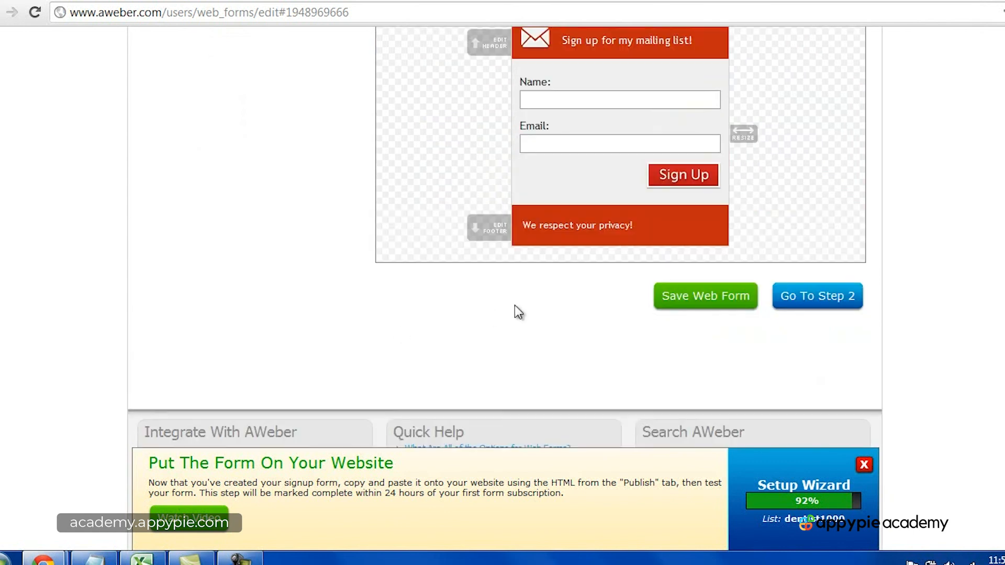
{"action": "left_click", "coordinate": [719, 298]}
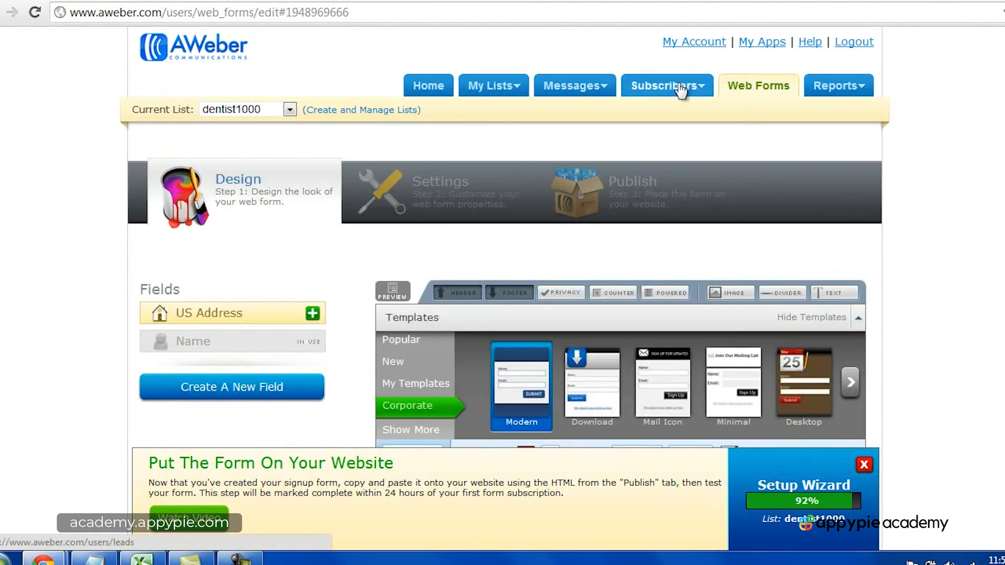
Step: Go to the Web Forms overview and start creating a new web form for the dentist1000 list
{"action": "left_click", "coordinate": [752, 94]}
{"action": "scroll", "coordinate": [752, 97], "scroll_direction": "down", "scroll_amount": 3}
{"action": "scroll", "coordinate": [528, 245], "scroll_direction": "up", "scroll_amount": 3}
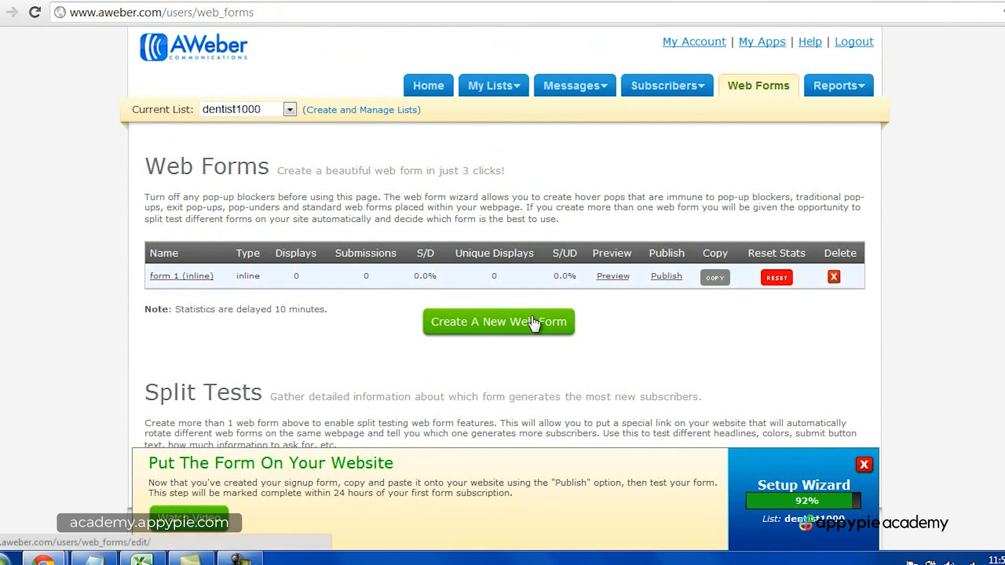
{"action": "left_click", "coordinate": [534, 323]}
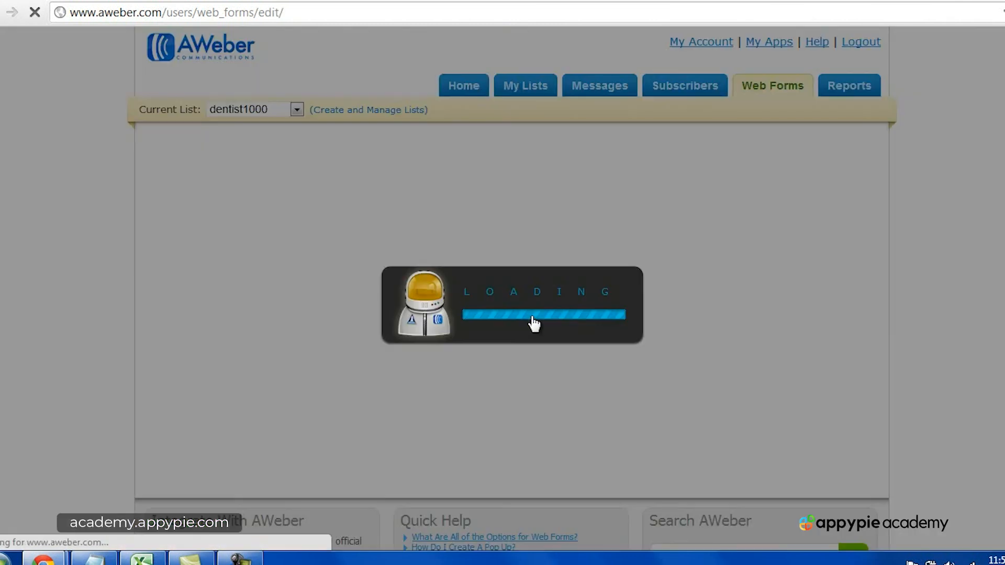
Step: Set the new web form's type to Lightbox
{"action": "scroll", "coordinate": [943, 331], "scroll_direction": "down", "scroll_amount": 4}
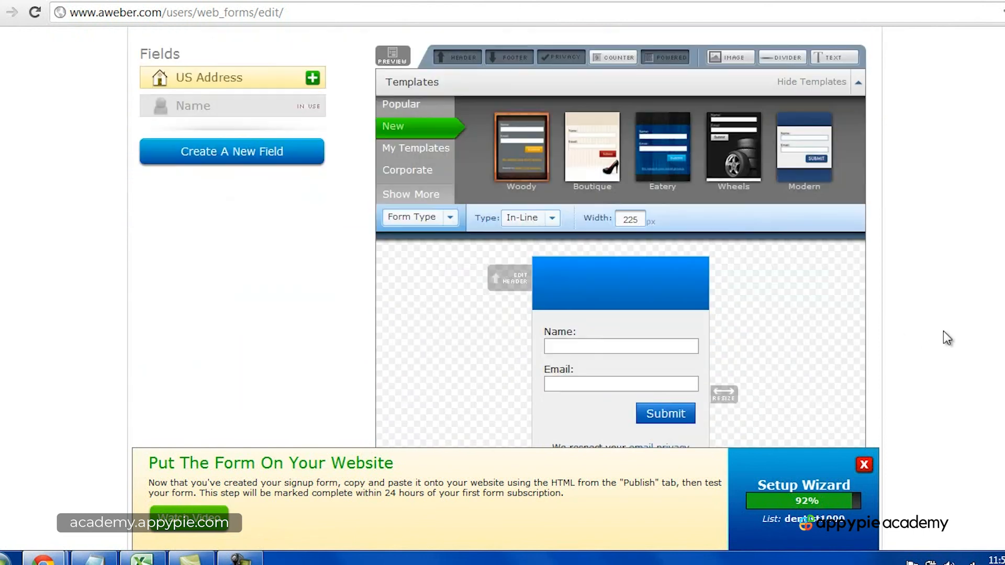
{"action": "scroll", "coordinate": [944, 331], "scroll_direction": "down", "scroll_amount": 3}
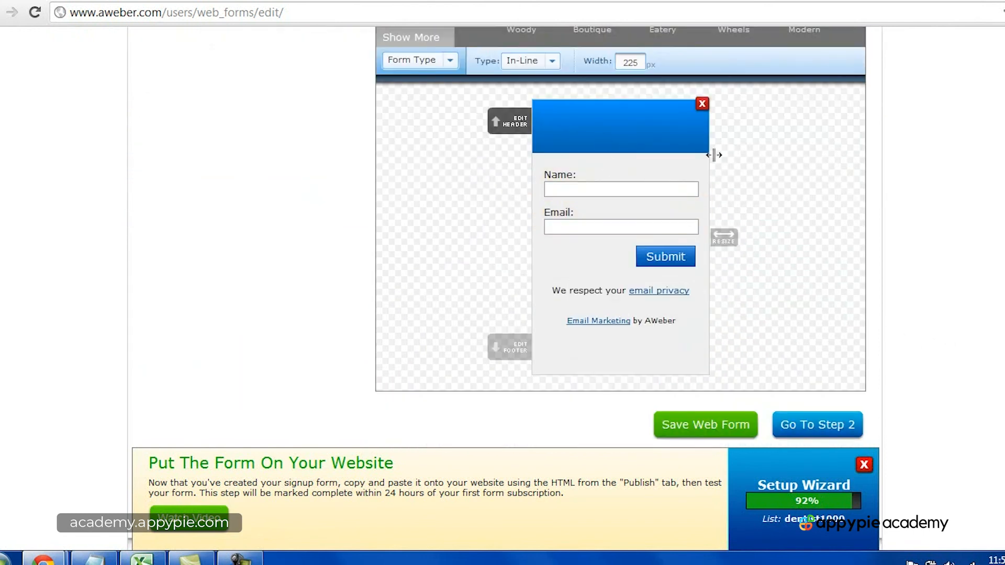
{"action": "scroll", "coordinate": [713, 155], "scroll_direction": "up", "scroll_amount": 6}
{"action": "scroll", "coordinate": [659, 300], "scroll_direction": "down", "scroll_amount": 2}
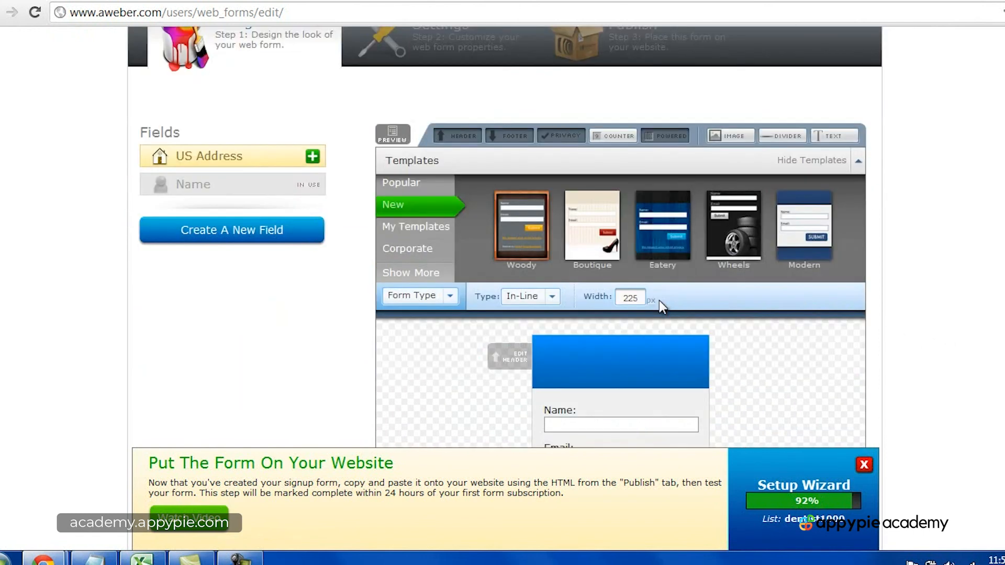
{"action": "left_click", "coordinate": [554, 296]}
{"action": "left_click", "coordinate": [552, 366]}
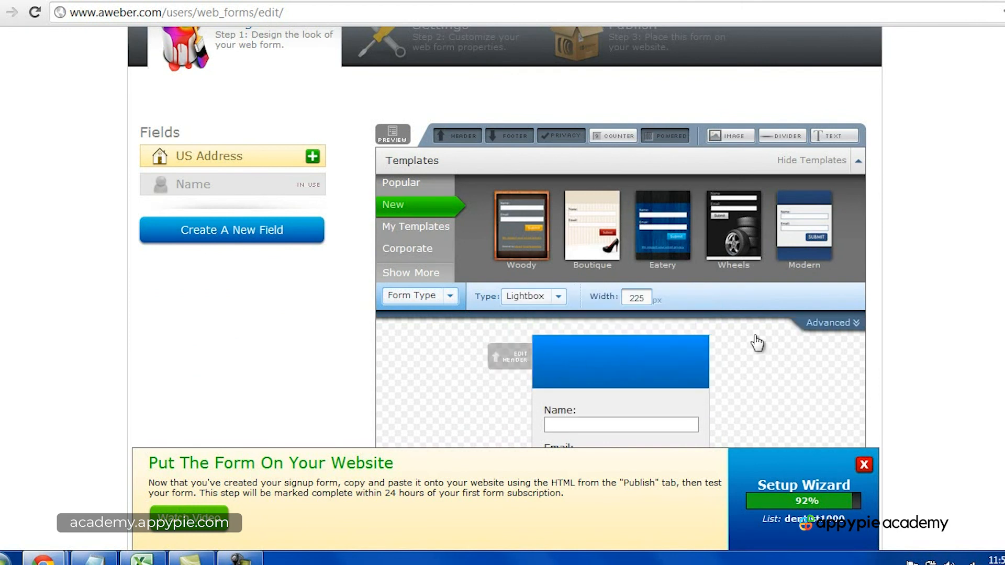
Step: Continue to the Settings step and name the form "web form 2 - lightbox"
{"action": "scroll", "coordinate": [941, 325], "scroll_direction": "down", "scroll_amount": 3}
{"action": "scroll", "coordinate": [940, 324], "scroll_direction": "down", "scroll_amount": 2}
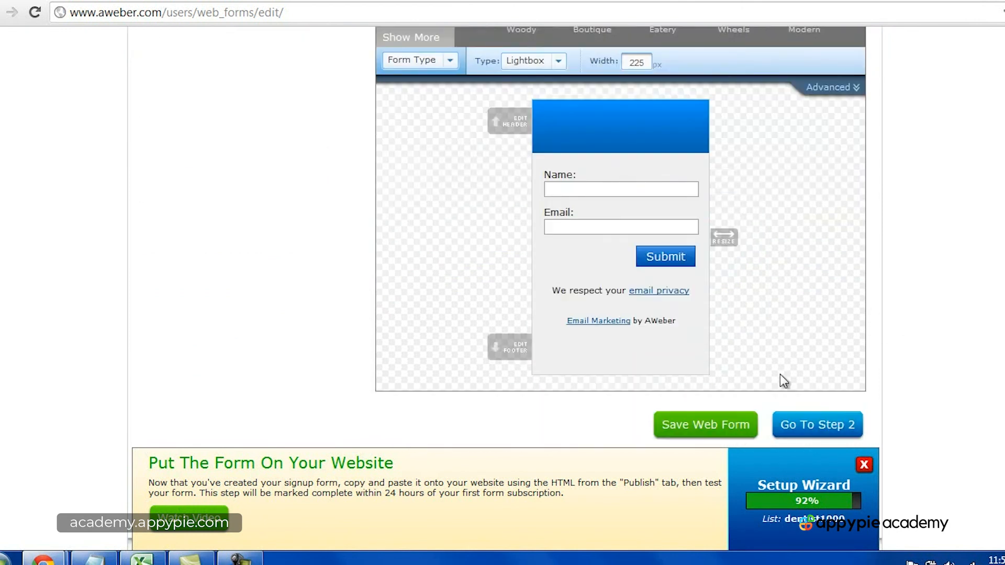
{"action": "left_click", "coordinate": [813, 426]}
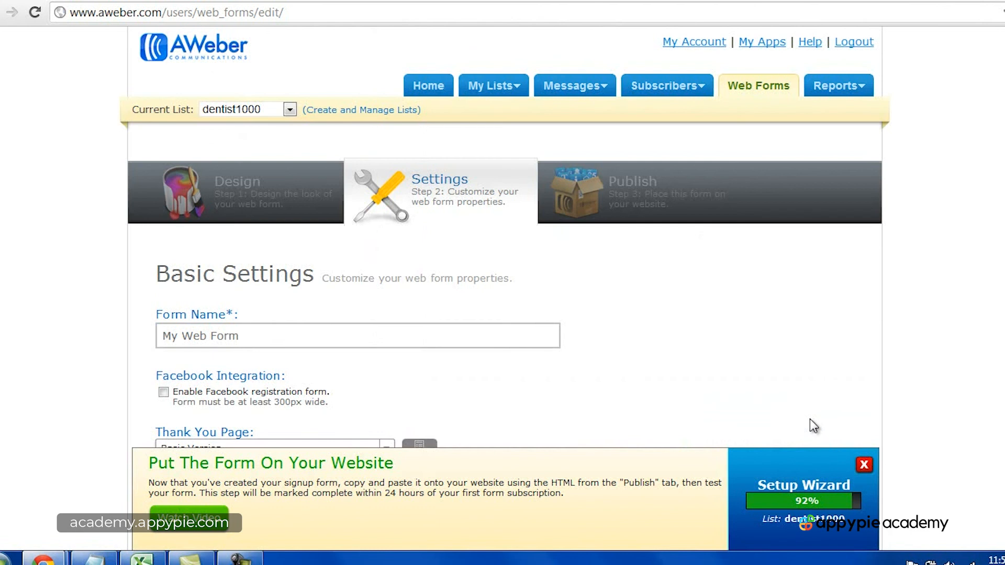
{"action": "scroll", "coordinate": [598, 344], "scroll_direction": "down", "scroll_amount": 3}
{"action": "left_click", "coordinate": [229, 186]}
{"action": "key", "text": "ctrl+a"}
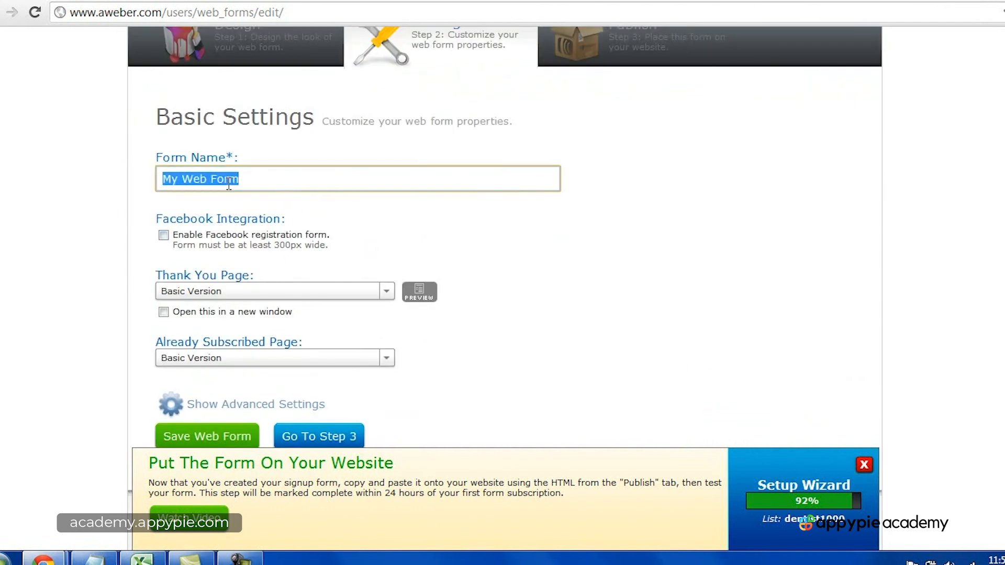
{"action": "type", "text": "web form 2"}
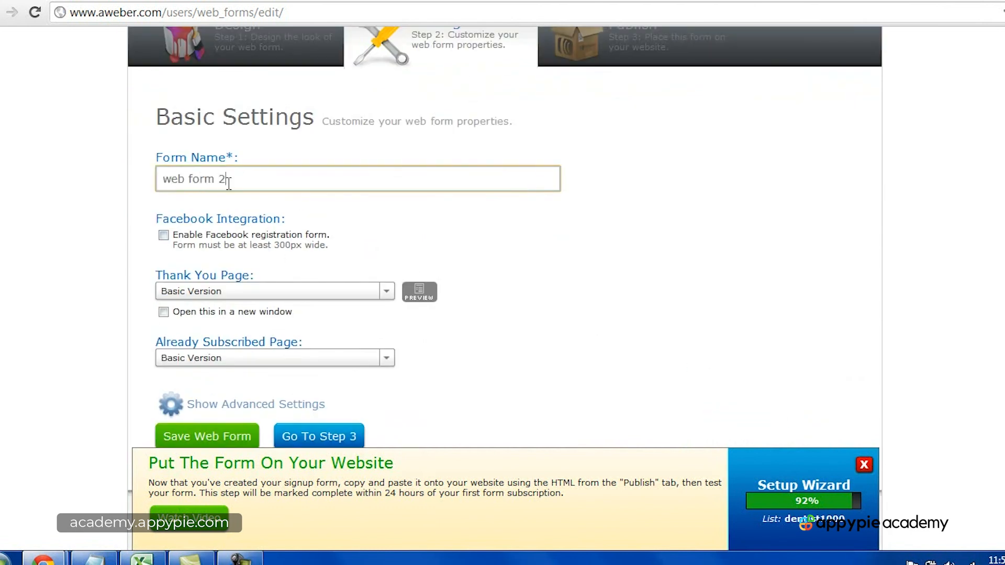
{"action": "type", "text": "- lightbox"}
Step: Proceed to the Publish step and save the lightbox web form
{"action": "scroll", "coordinate": [369, 244], "scroll_direction": "down", "scroll_amount": 2}
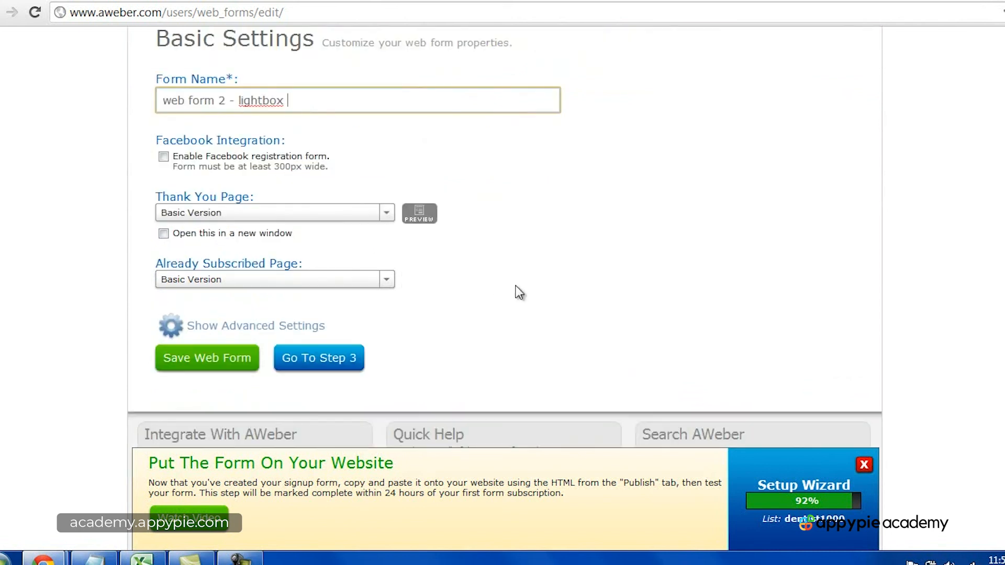
{"action": "left_click", "coordinate": [320, 362]}
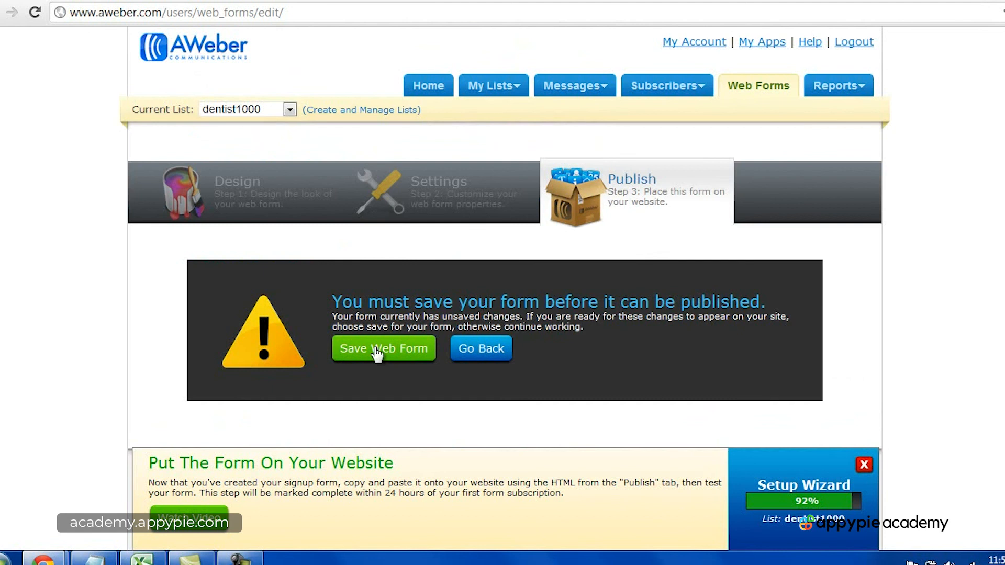
{"action": "left_click", "coordinate": [373, 346]}
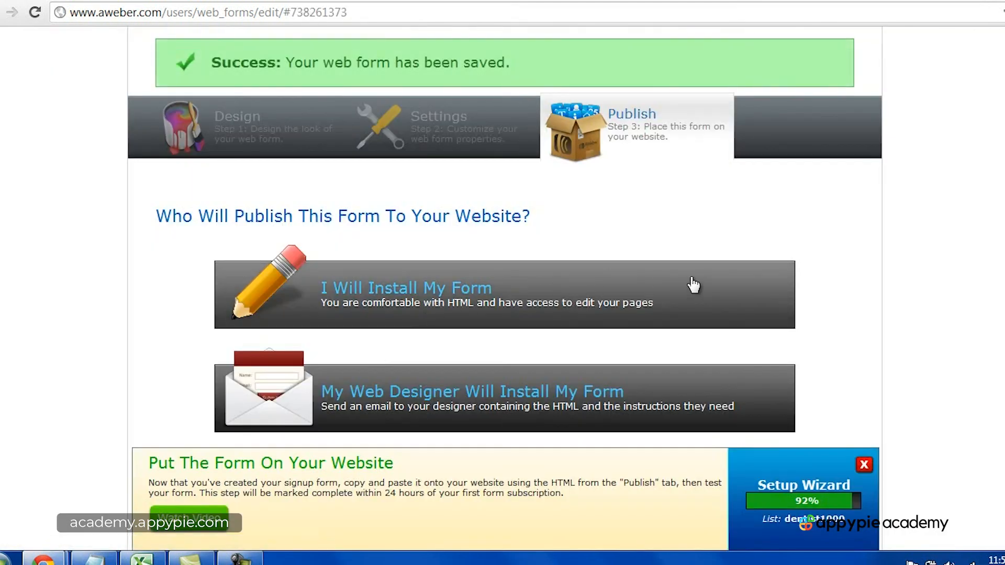
Step: Choose to install the lightbox form yourself and copy its Javascript snippet
{"action": "scroll", "coordinate": [717, 278], "scroll_direction": "down", "scroll_amount": 2}
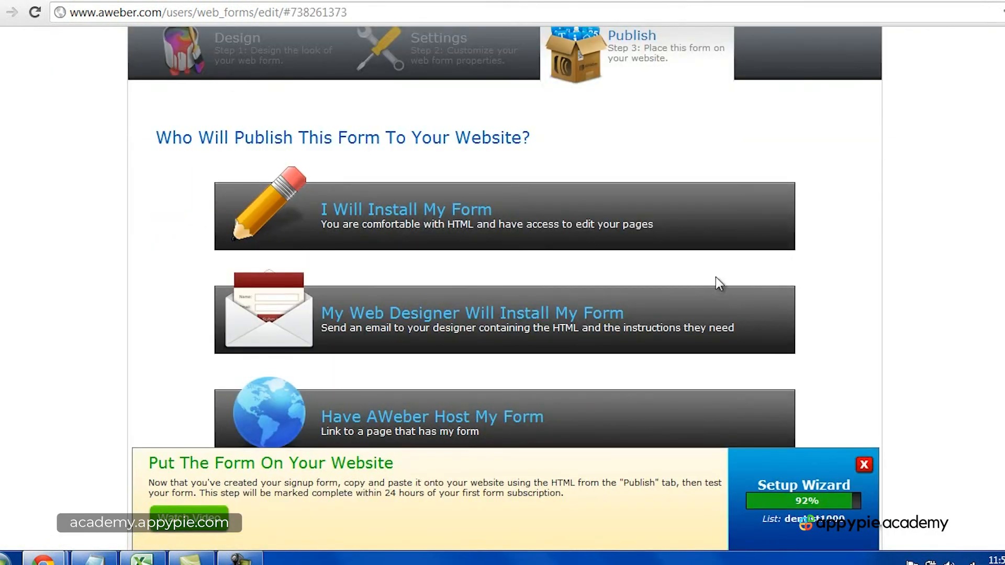
{"action": "scroll", "coordinate": [639, 308], "scroll_direction": "down", "scroll_amount": 1}
{"action": "scroll", "coordinate": [503, 288], "scroll_direction": "up", "scroll_amount": 3}
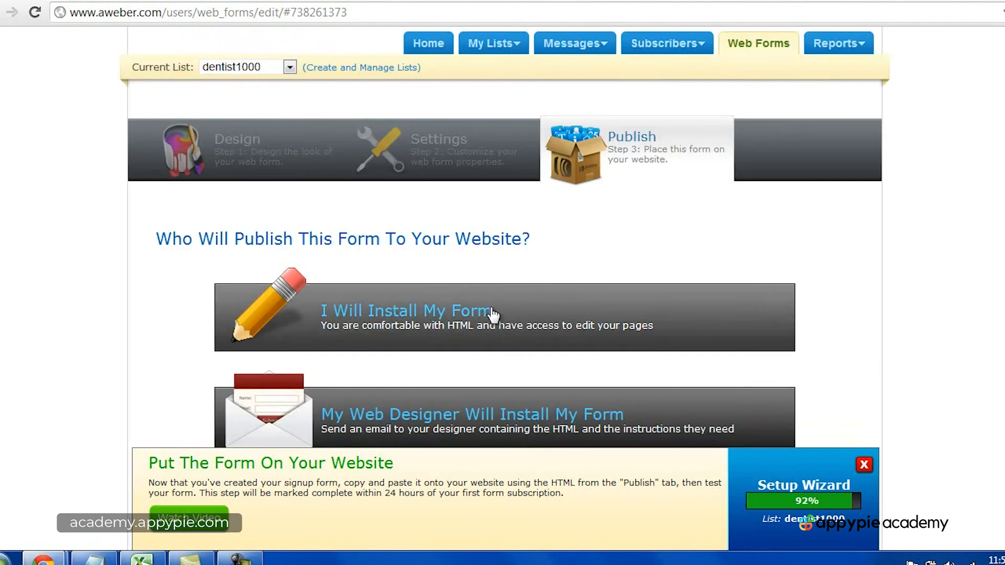
{"action": "left_click", "coordinate": [492, 313]}
{"action": "scroll", "coordinate": [531, 313], "scroll_direction": "down", "scroll_amount": 4}
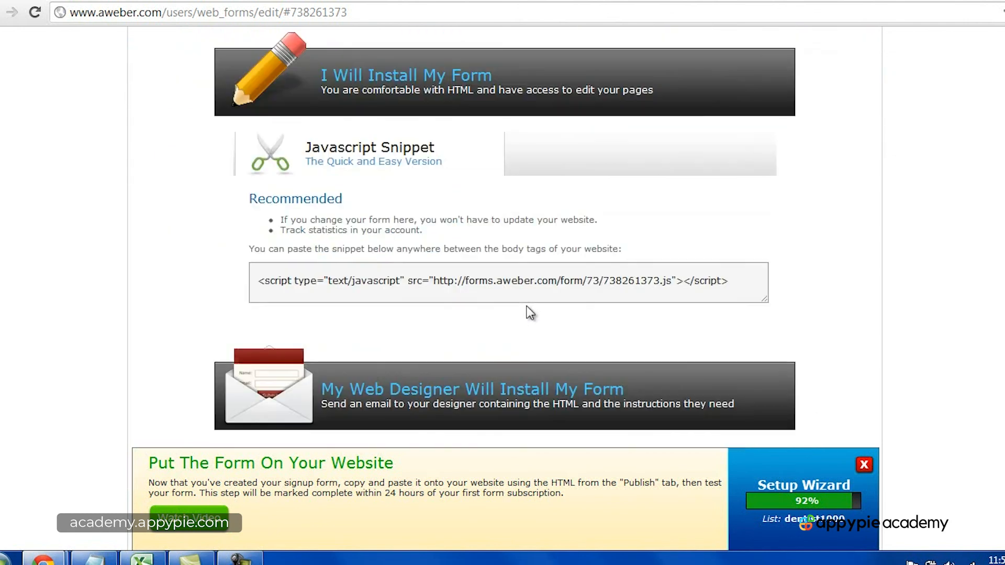
{"action": "triple_click", "coordinate": [566, 282]}
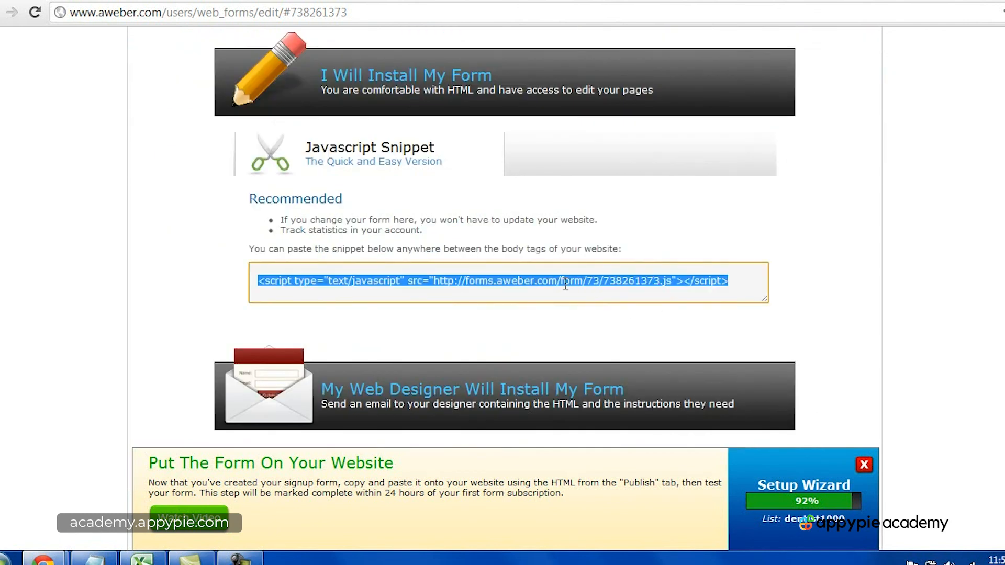
{"action": "right_click", "coordinate": [566, 284]}
{"action": "left_click", "coordinate": [607, 349]}
Step: Return to the Design step and set the lightbox's advanced display option to Slide From Bottom with a 5-second delay
{"action": "scroll", "coordinate": [830, 321], "scroll_direction": "up", "scroll_amount": 5}
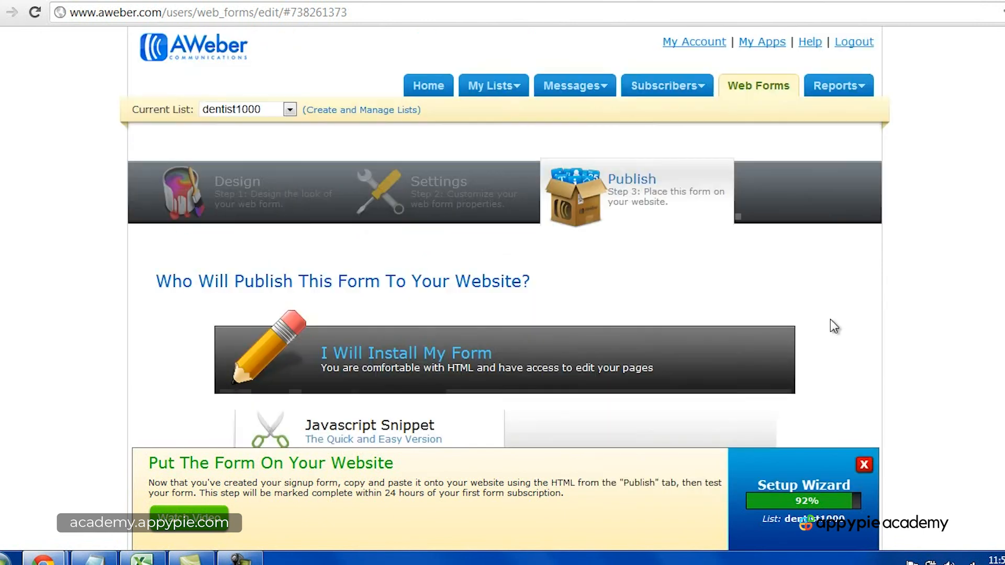
{"action": "left_click", "coordinate": [421, 202]}
{"action": "left_click", "coordinate": [295, 192]}
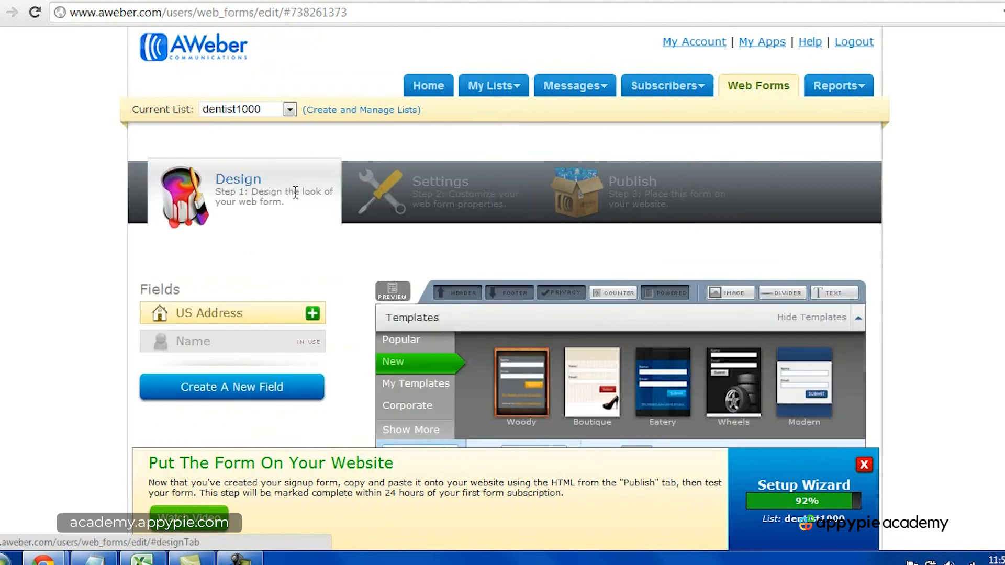
{"action": "scroll", "coordinate": [916, 307], "scroll_direction": "down", "scroll_amount": 4}
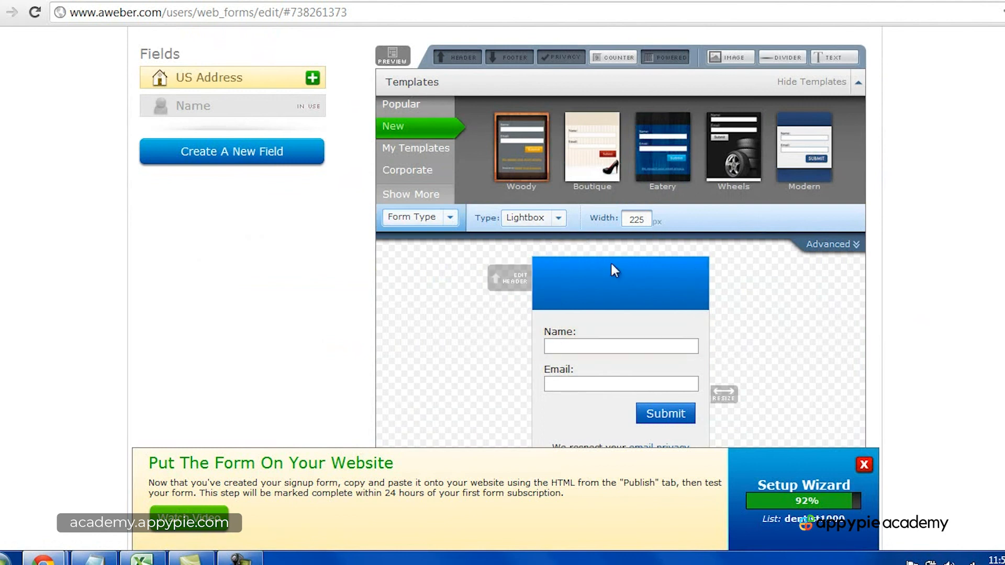
{"action": "left_click", "coordinate": [843, 245]}
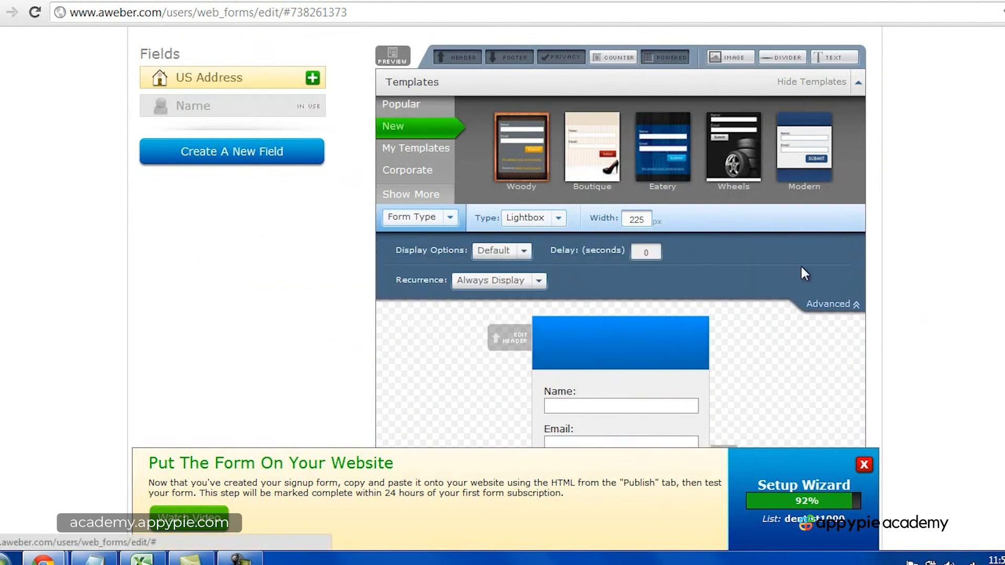
{"action": "left_click", "coordinate": [523, 252]}
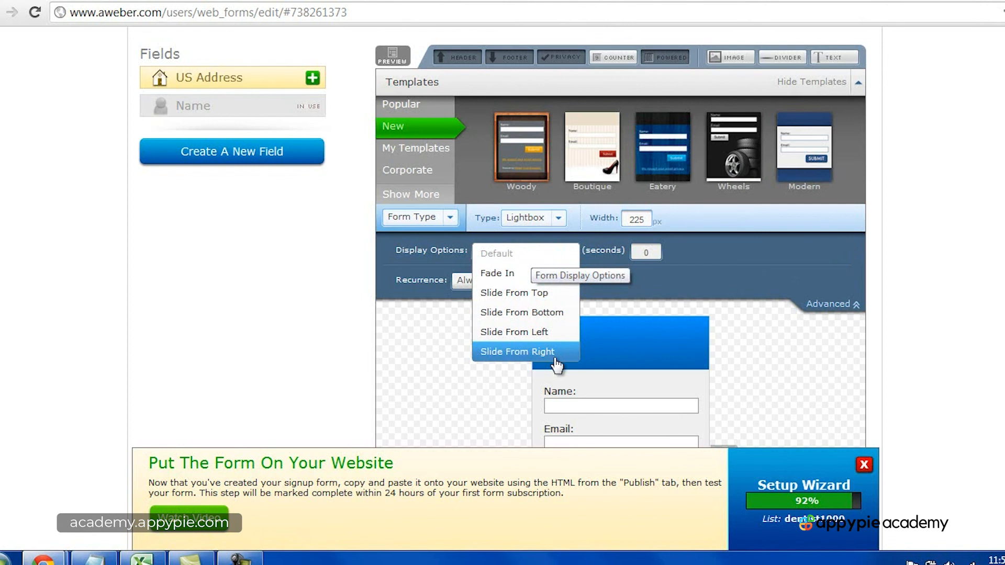
{"action": "left_click", "coordinate": [548, 315]}
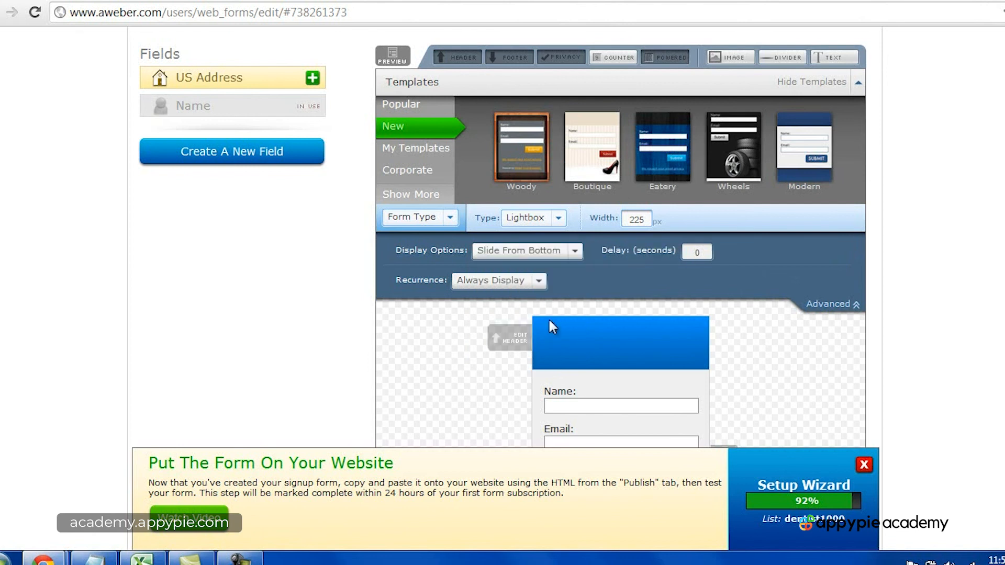
{"action": "double_click", "coordinate": [699, 253]}
{"action": "type", "text": "5"}
{"action": "left_click", "coordinate": [886, 272]}
Step: Set the form's recurrence to Show Every X Days with 180 days
{"action": "left_click", "coordinate": [540, 281]}
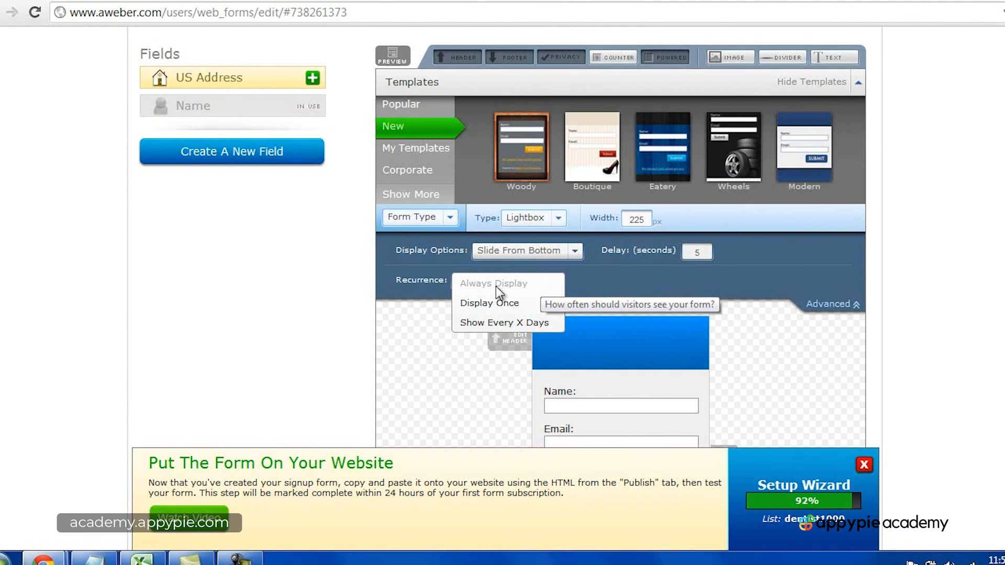
{"action": "left_click", "coordinate": [527, 323]}
{"action": "double_click", "coordinate": [636, 283]}
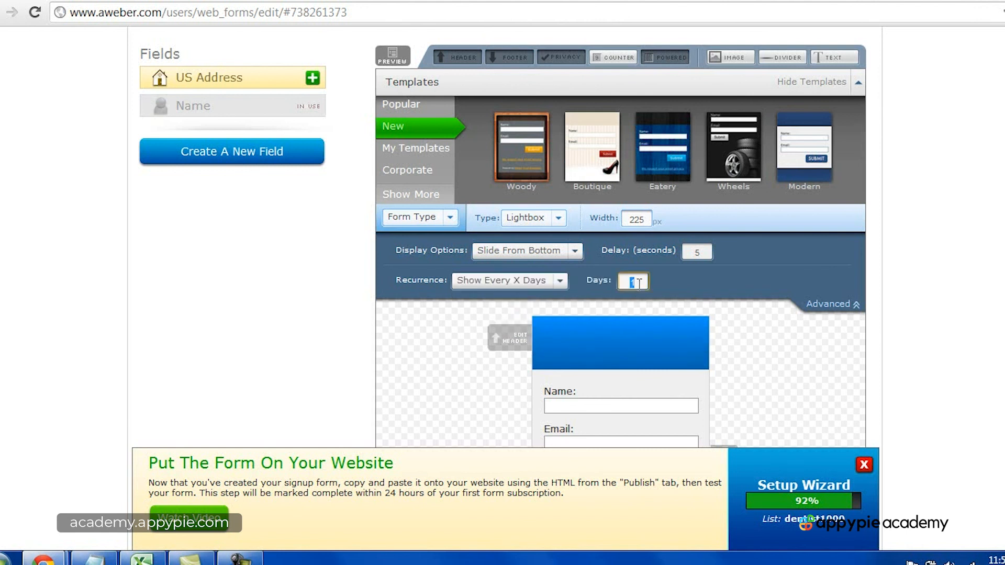
{"action": "type", "text": "1360"}
{"action": "double_click", "coordinate": [638, 283]}
{"action": "type", "text": "1"}
{"action": "key", "text": "BackSpace"}
{"action": "type", "text": "180"}
{"action": "left_click", "coordinate": [904, 301]}
Step: Set the recurrence to Display Once and save the web form in the Publish step
{"action": "left_click", "coordinate": [561, 281]}
{"action": "left_click", "coordinate": [547, 305]}
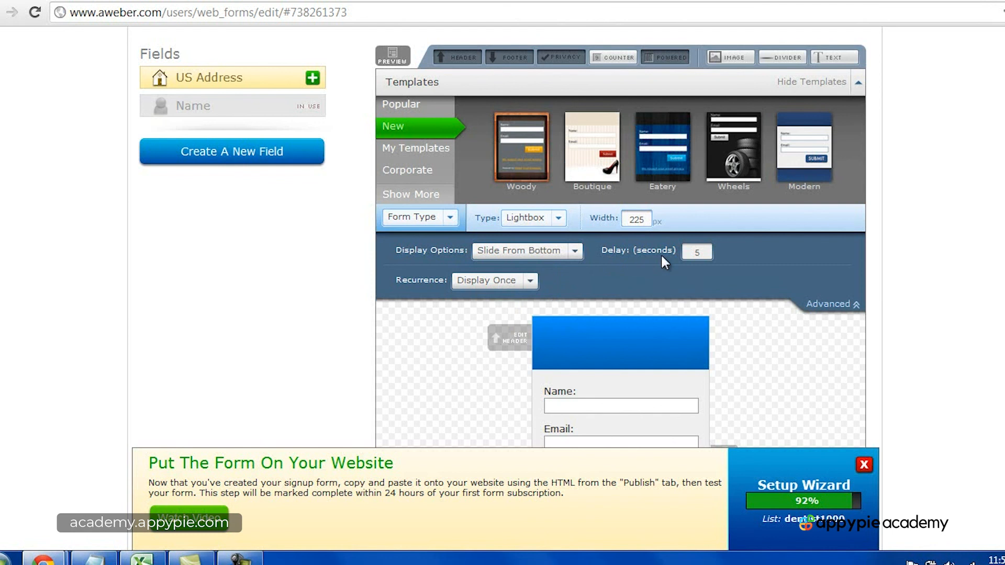
{"action": "scroll", "coordinate": [985, 282], "scroll_direction": "up", "scroll_amount": 3}
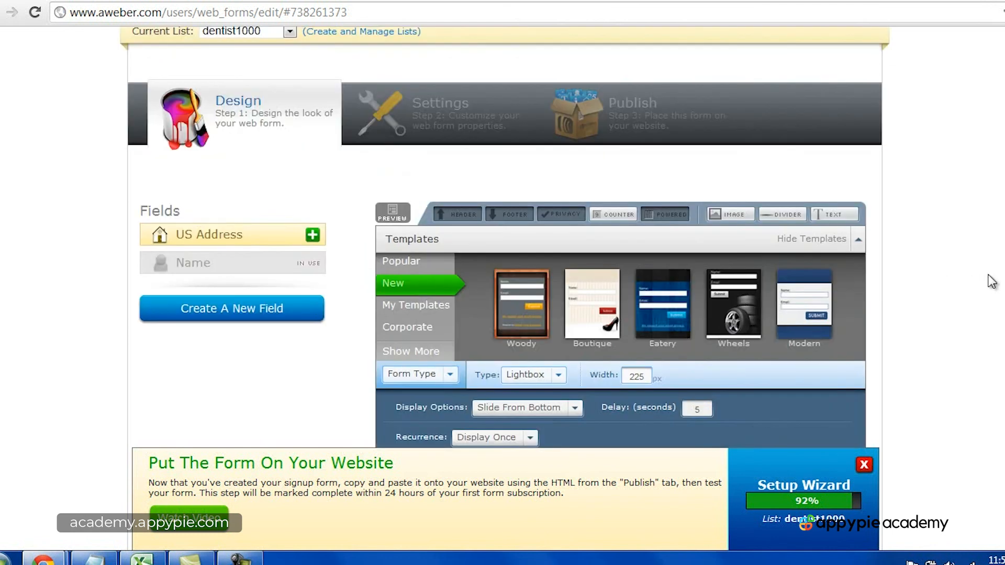
{"action": "left_click", "coordinate": [676, 135]}
{"action": "left_click", "coordinate": [391, 269]}
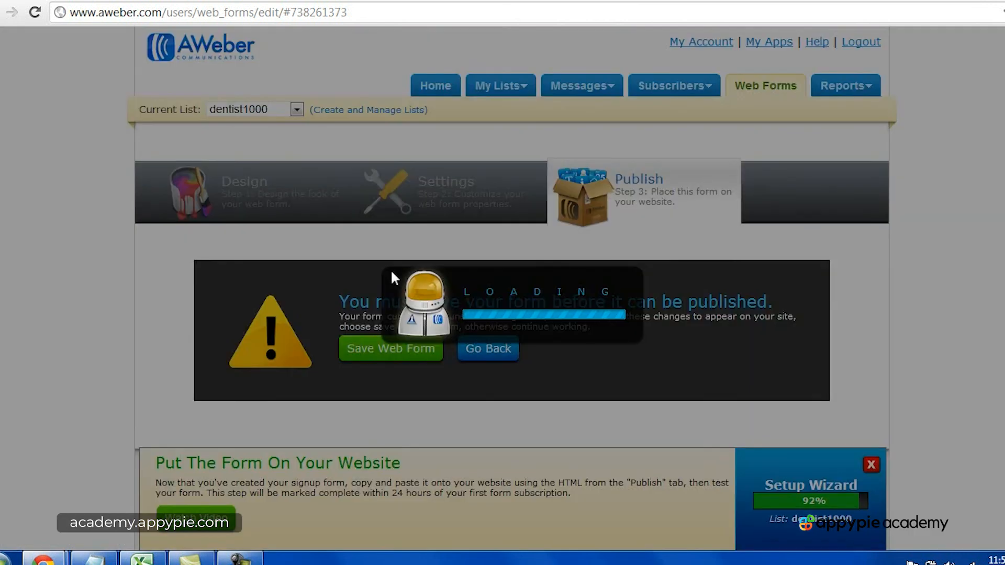
Step: Copy the saved lightbox form's Javascript snippet again
{"action": "scroll", "coordinate": [397, 276], "scroll_direction": "down", "scroll_amount": 5}
{"action": "left_click", "coordinate": [480, 258]}
{"action": "triple_click", "coordinate": [480, 258]}
{"action": "right_click", "coordinate": [476, 257]}
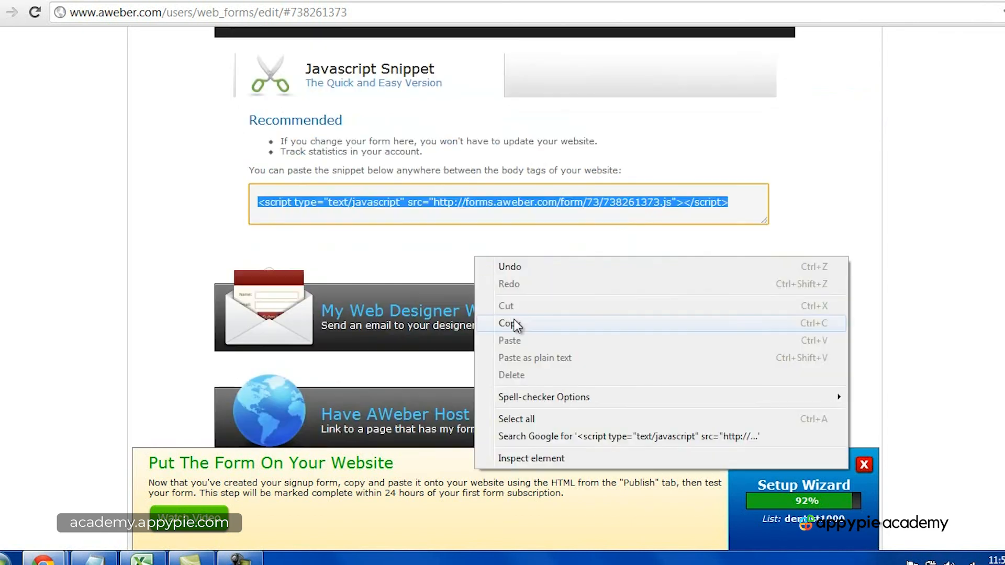
{"action": "left_click", "coordinate": [515, 324]}
{"action": "left_click", "coordinate": [855, 228]}
Step: Switch to the WordPress Widgets page, paste the lightbox snippet below the existing script in the sidebar Text widget, and save it
{"action": "left_click", "coordinate": [404, 1]}
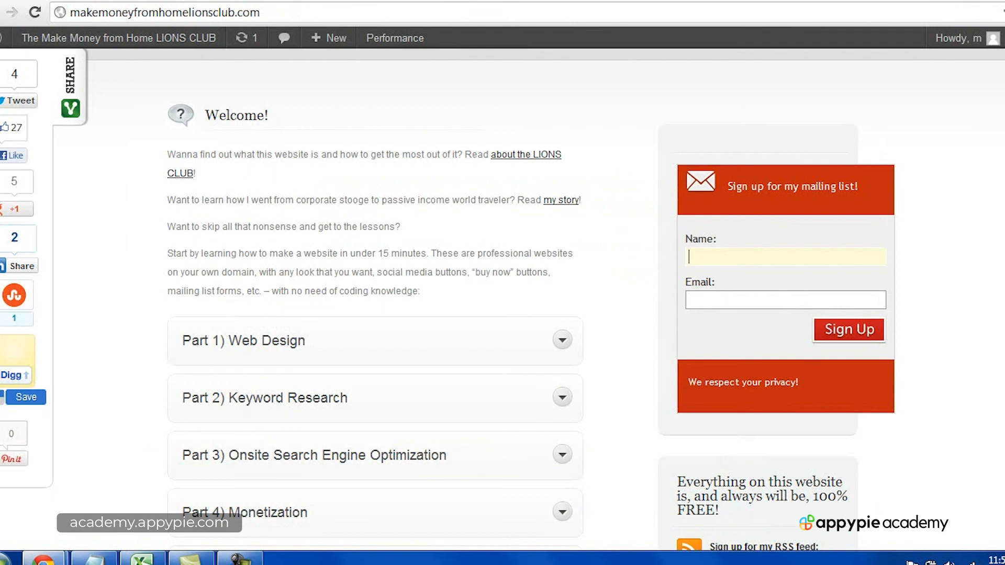
{"action": "left_click", "coordinate": [277, 1]}
{"action": "left_click", "coordinate": [963, 299]}
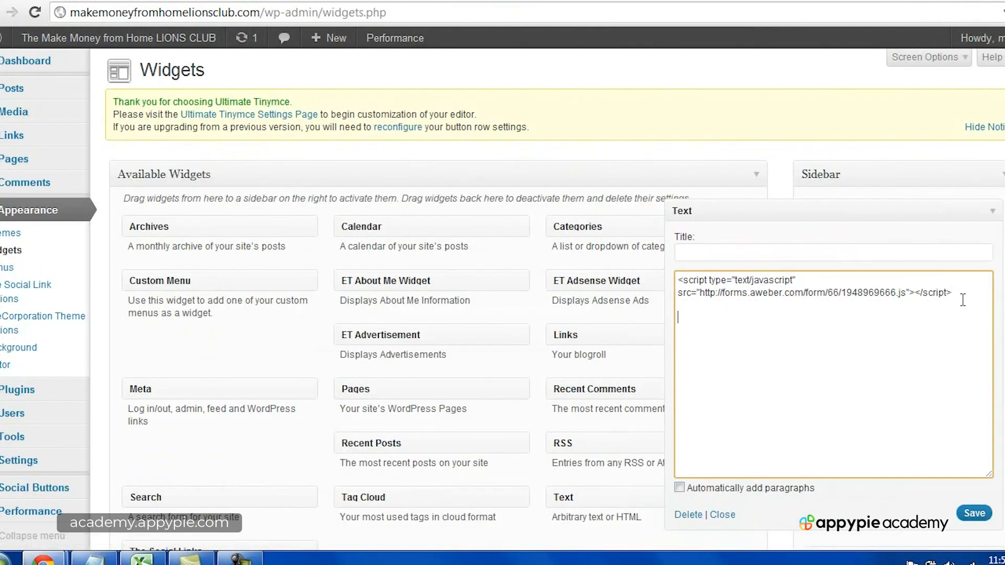
{"action": "right_click", "coordinate": [691, 320]}
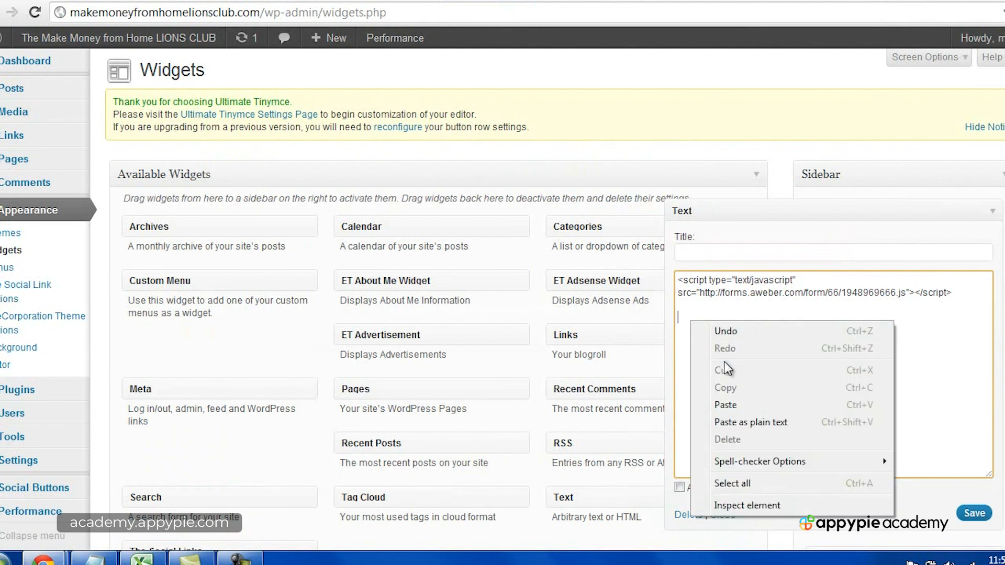
{"action": "left_click", "coordinate": [726, 405]}
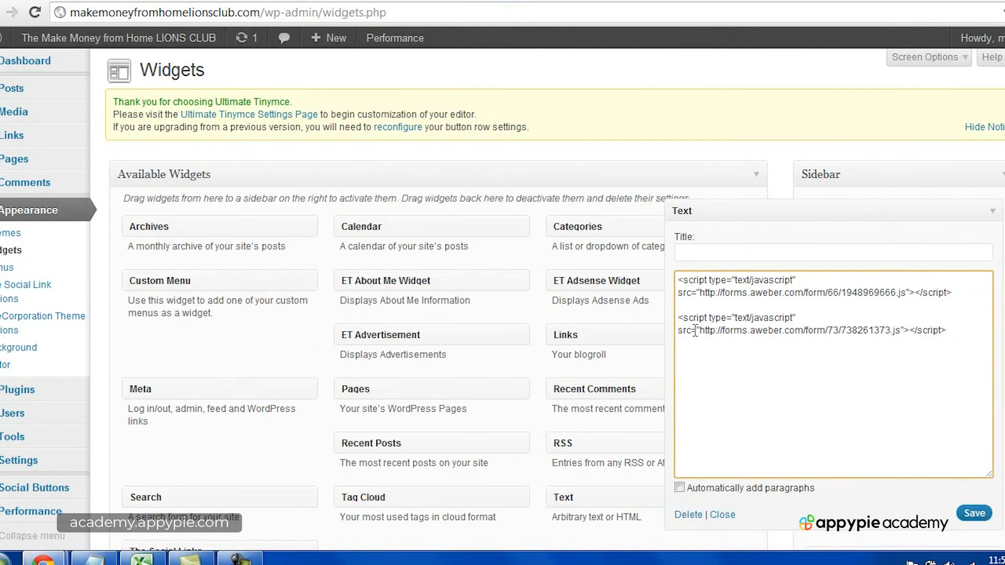
{"action": "left_click", "coordinate": [974, 513]}
{"action": "left_click", "coordinate": [723, 515]}
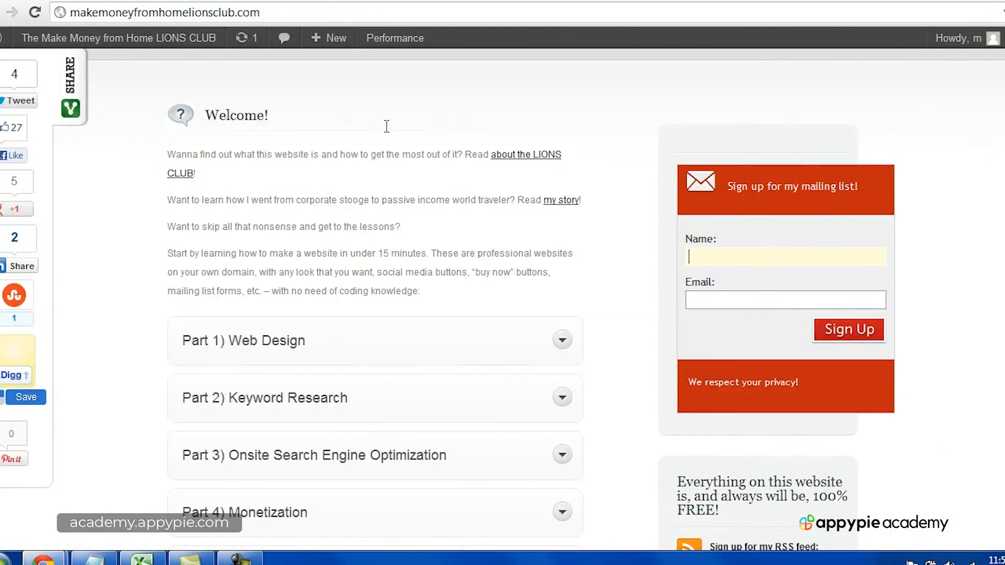
Step: Look over the site's home page around the mailing list signup form
{"action": "scroll", "coordinate": [387, 127], "scroll_direction": "up", "scroll_amount": 6}
{"action": "scroll", "coordinate": [424, 229], "scroll_direction": "down", "scroll_amount": 2}
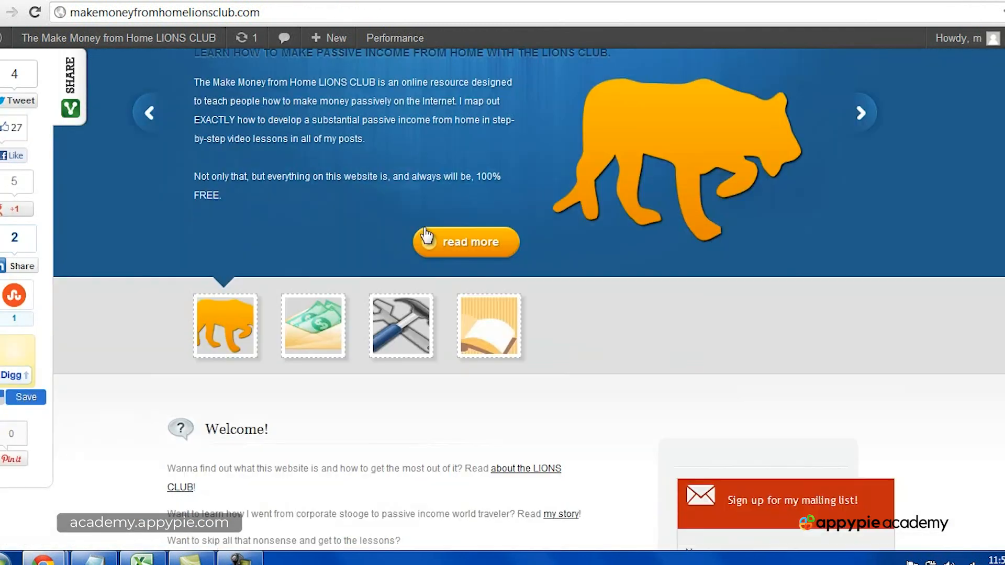
{"action": "scroll", "coordinate": [667, 370], "scroll_direction": "down", "scroll_amount": 6}
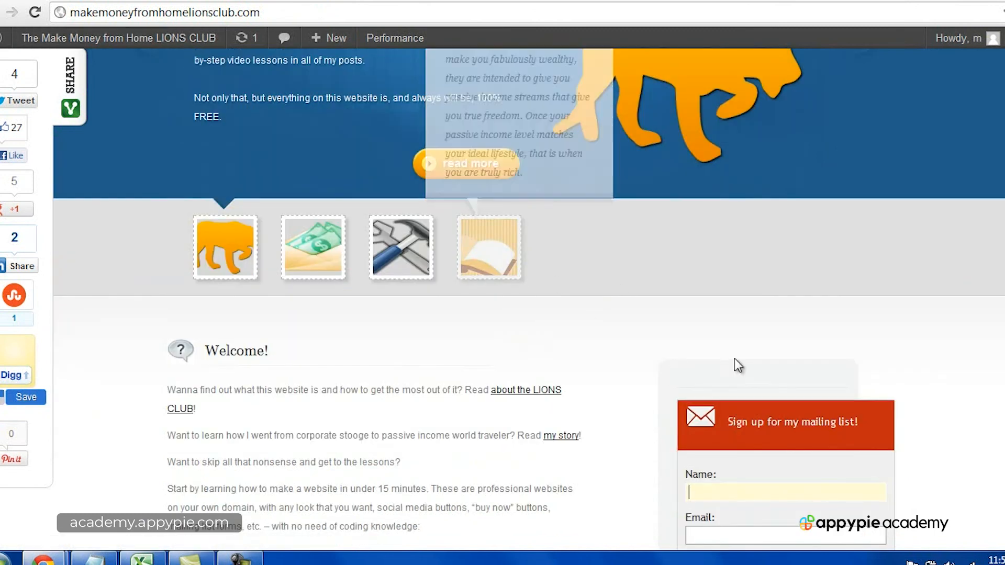
{"action": "scroll", "coordinate": [770, 325], "scroll_direction": "up", "scroll_amount": 3}
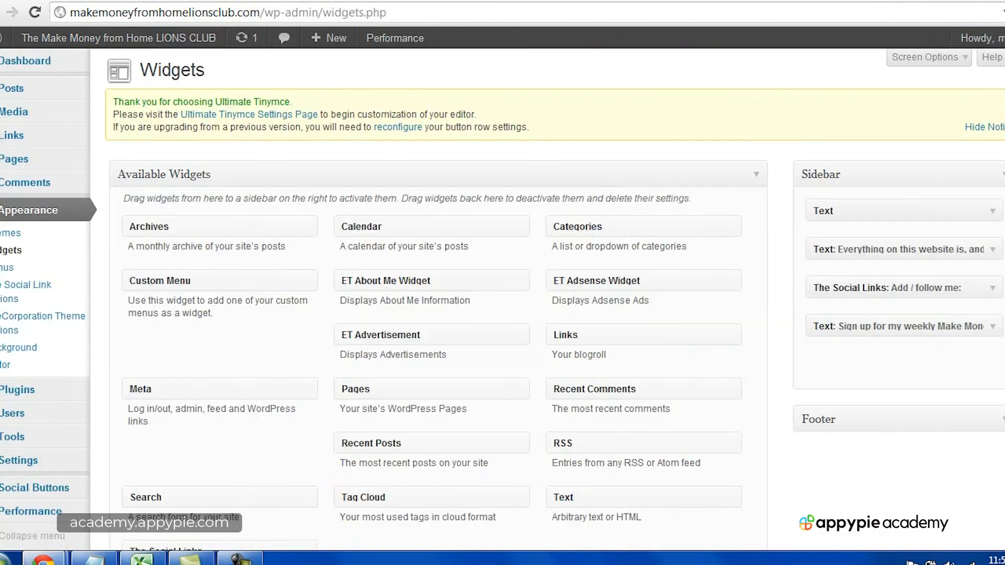
Step: Reopen the sidebar Text widget to review both form scripts, and save and close it again
{"action": "left_click", "coordinate": [992, 212]}
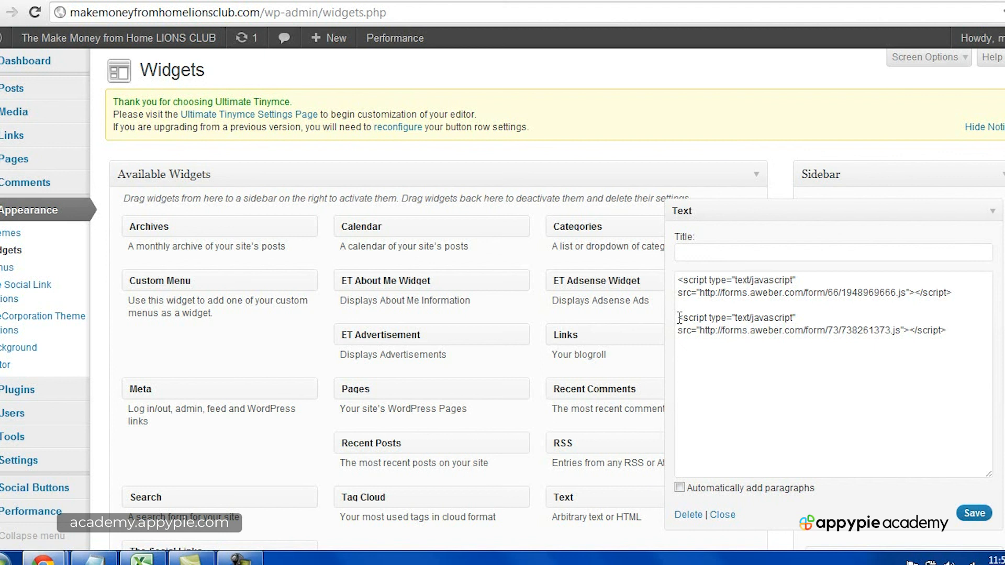
{"action": "left_click", "coordinate": [973, 513]}
{"action": "left_click", "coordinate": [722, 515]}
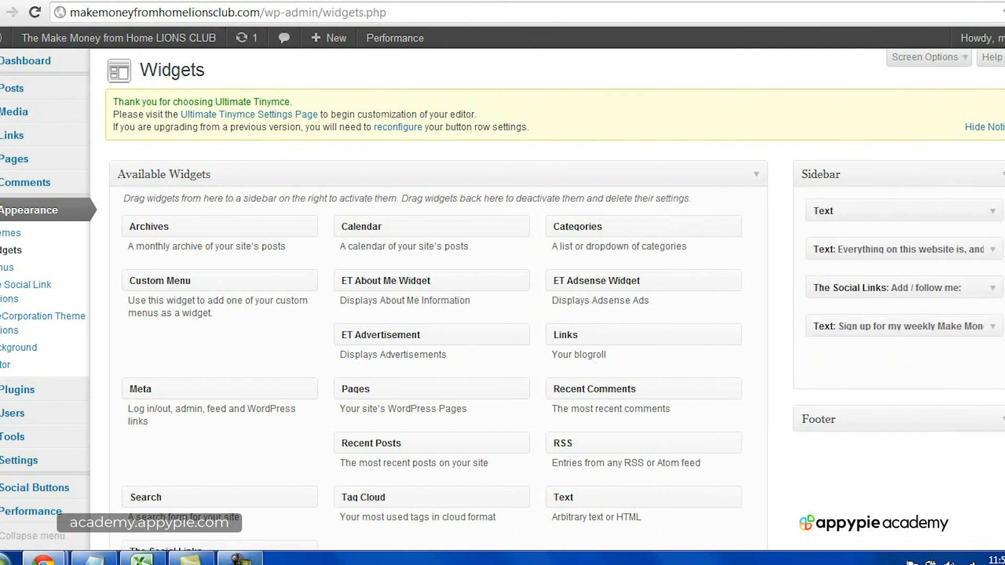
{"action": "left_click", "coordinate": [966, 494]}
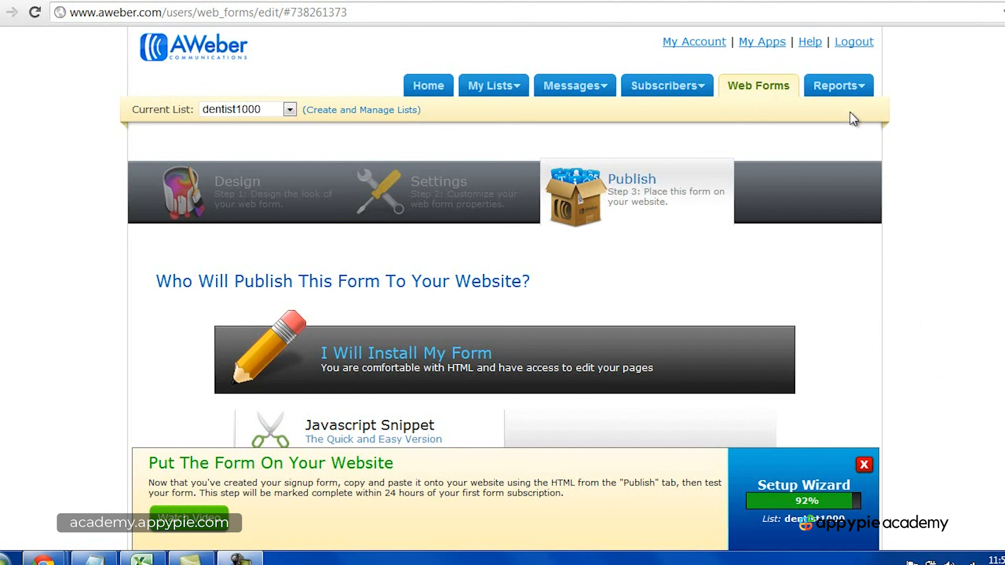
Step: Switch to the site's home page and examine the weekly newsletter widget's headline, topic list, signup fields and privacy notes
{"action": "mouse_move", "coordinate": [844, 96]}
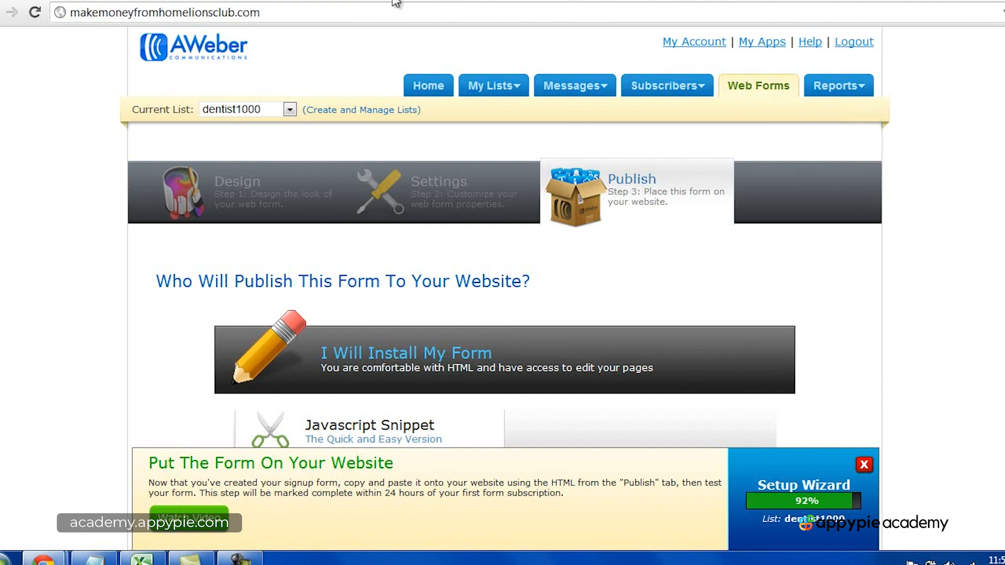
{"action": "mouse_move", "coordinate": [400, 105]}
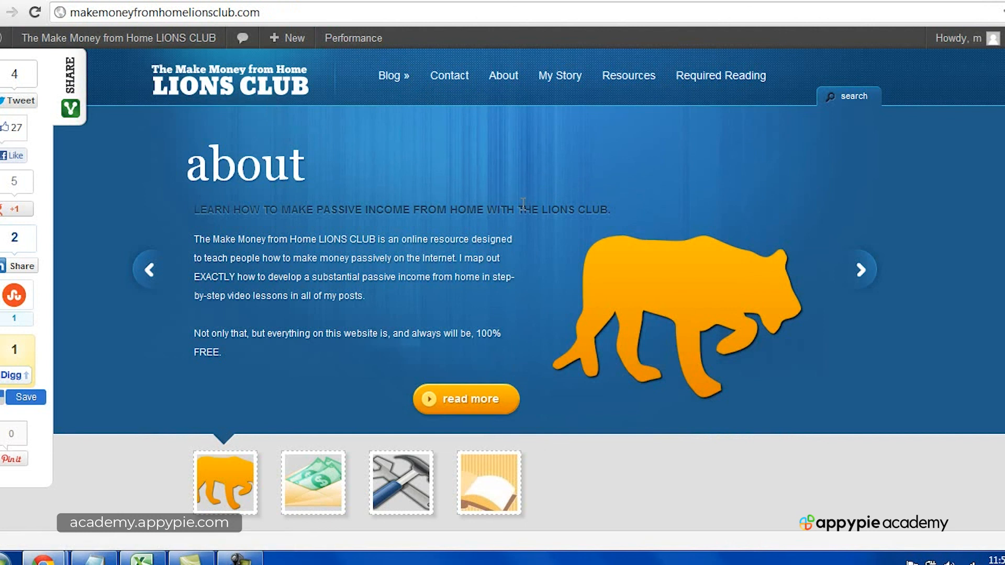
{"action": "scroll", "coordinate": [686, 281], "scroll_direction": "down", "scroll_amount": 12}
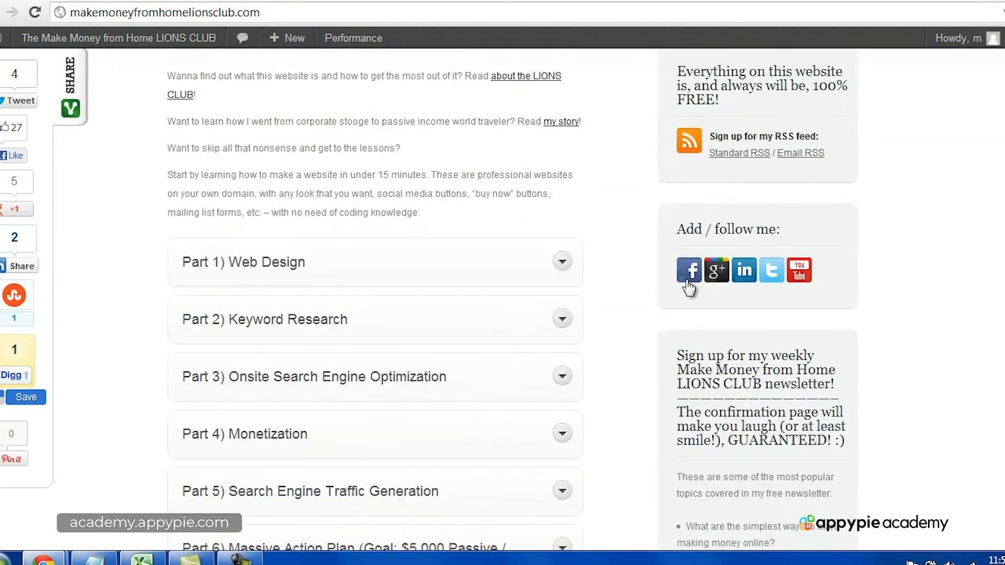
{"action": "left_click_drag", "start_coordinate": [677, 255], "coordinate": [853, 283]}
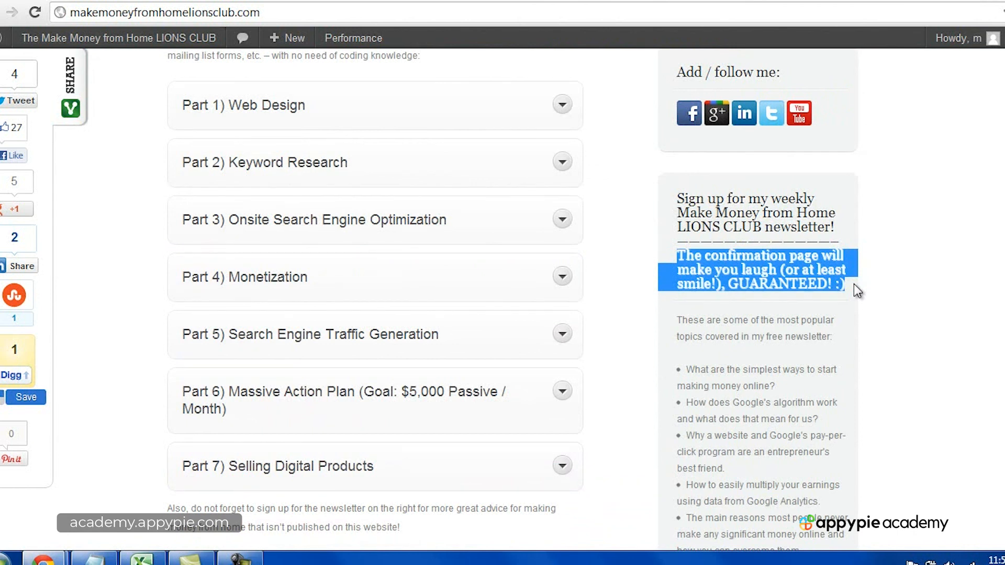
{"action": "scroll", "coordinate": [762, 288], "scroll_direction": "down", "scroll_amount": 5}
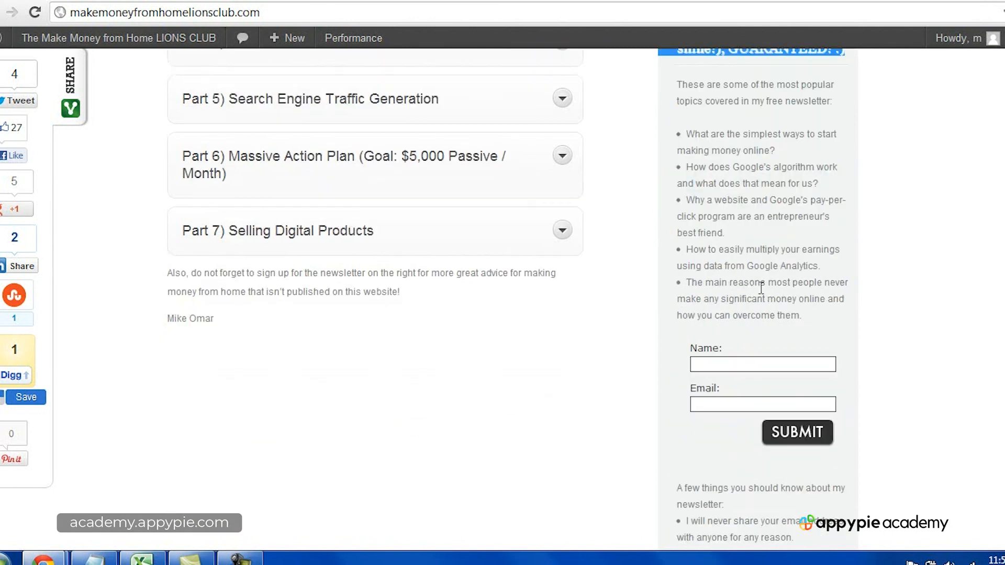
{"action": "scroll", "coordinate": [748, 324], "scroll_direction": "up", "scroll_amount": 6}
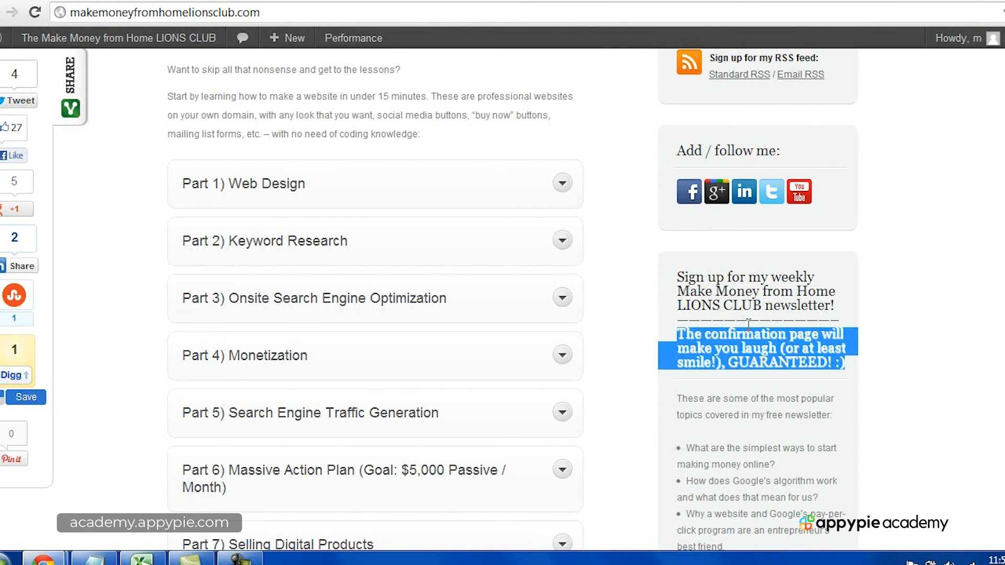
{"action": "scroll", "coordinate": [698, 320], "scroll_direction": "up", "scroll_amount": 10}
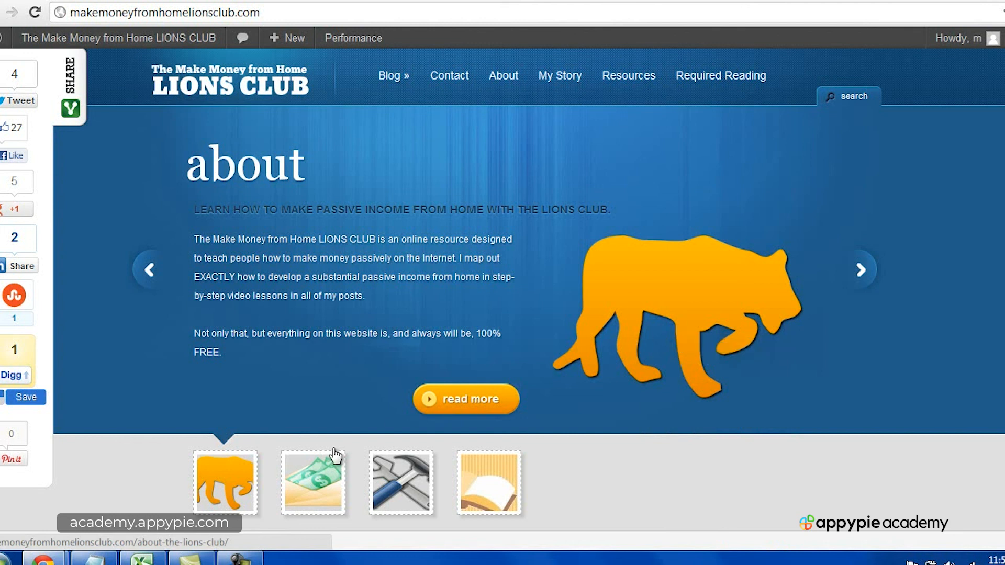
{"action": "scroll", "coordinate": [431, 363], "scroll_direction": "down", "scroll_amount": 7}
{"action": "scroll", "coordinate": [431, 363], "scroll_direction": "down", "scroll_amount": 9}
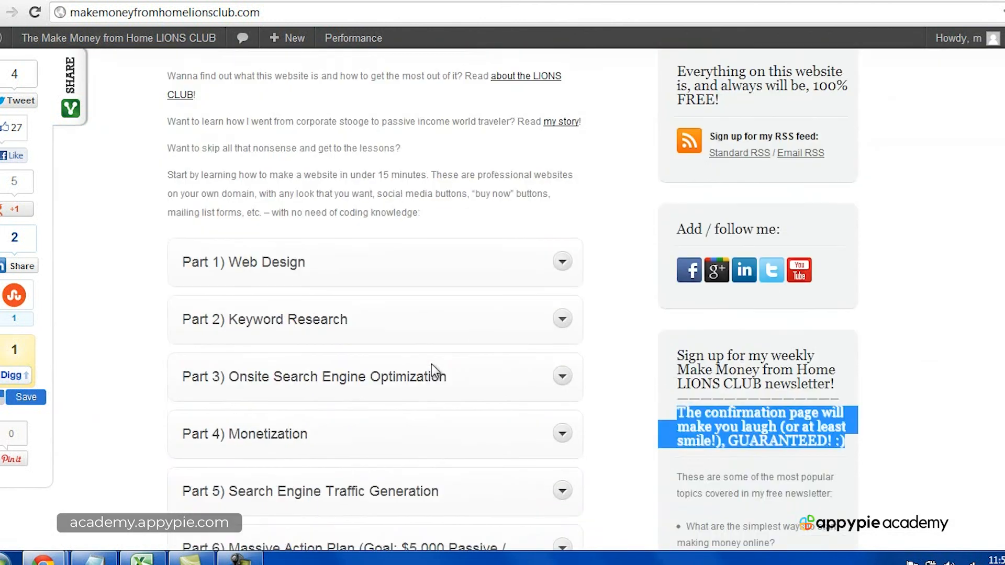
{"action": "scroll", "coordinate": [829, 345], "scroll_direction": "down", "scroll_amount": 3}
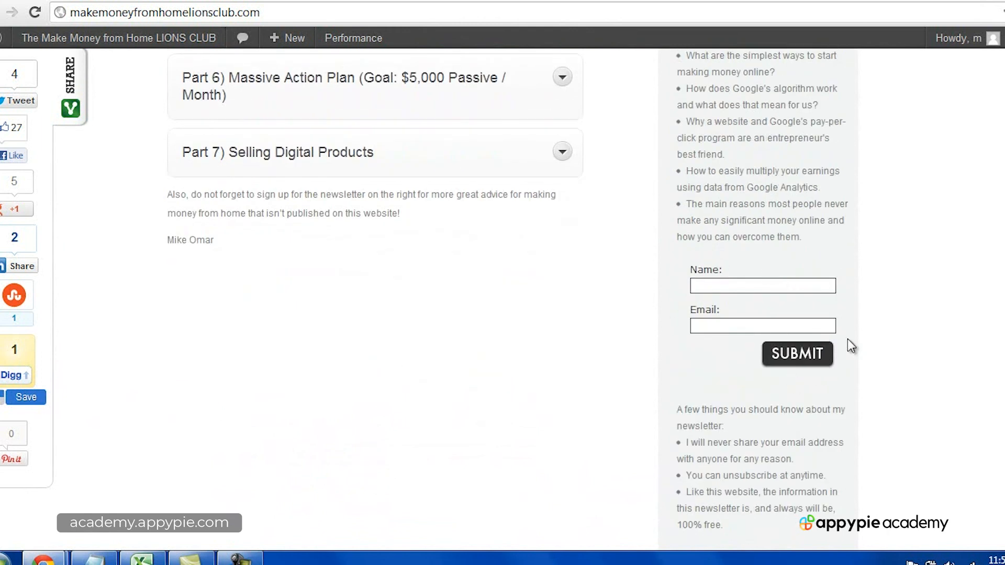
Step: Review the sidebar newsletter section again, from its headline and topic list down to the signup fields and privacy notes
{"action": "scroll", "coordinate": [869, 353], "scroll_direction": "up", "scroll_amount": 8}
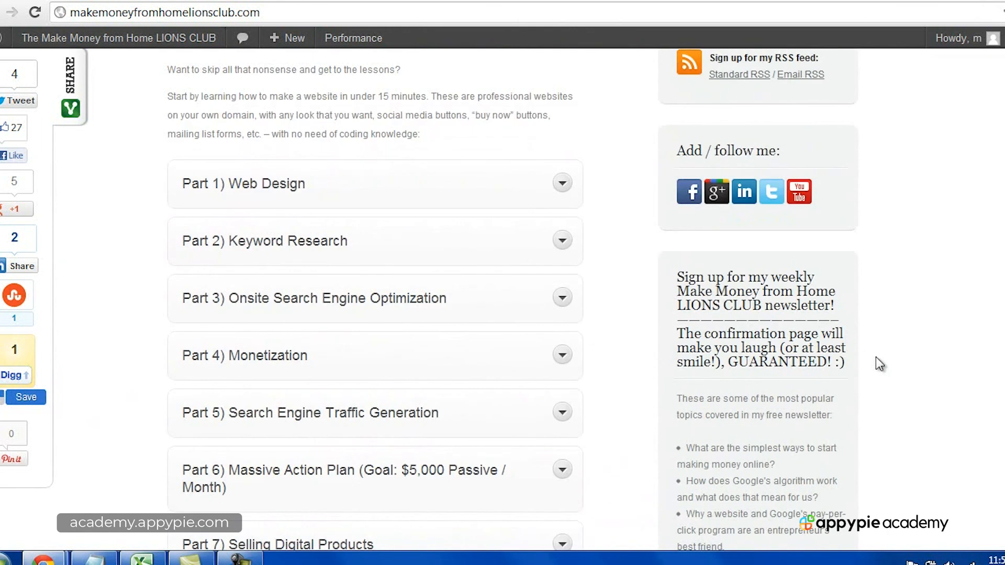
{"action": "scroll", "coordinate": [879, 363], "scroll_direction": "down", "scroll_amount": 3}
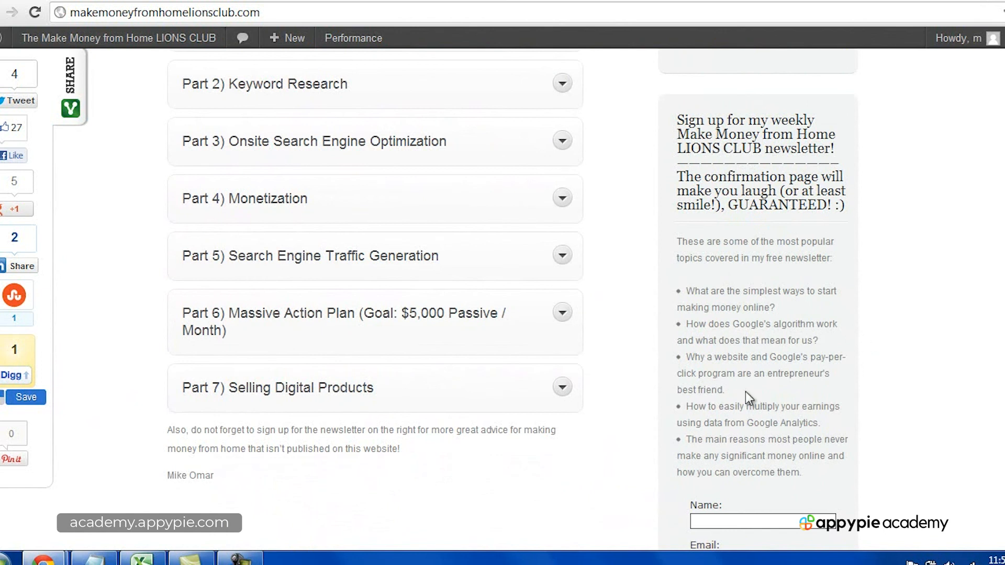
{"action": "scroll", "coordinate": [753, 367], "scroll_direction": "down", "scroll_amount": 5}
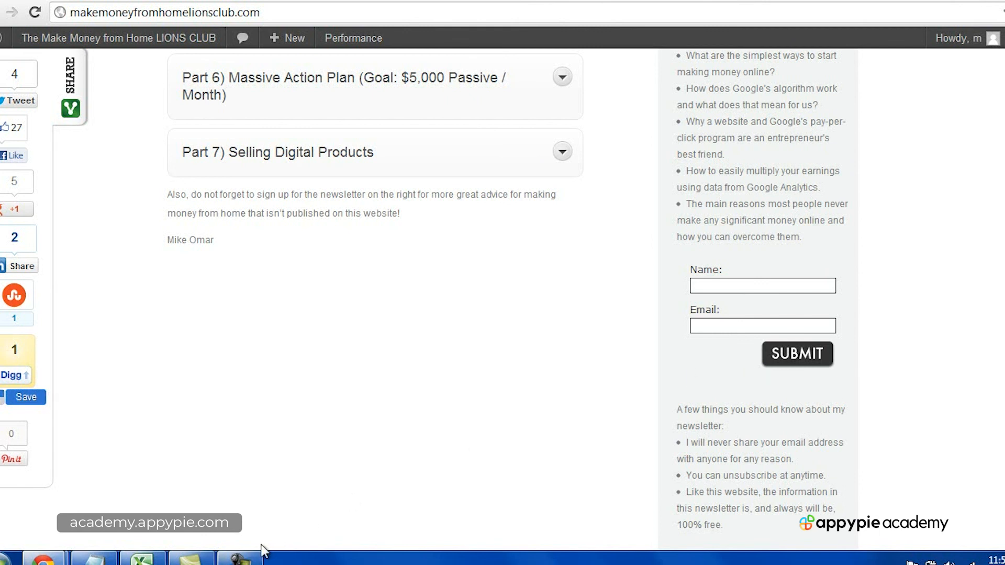
{"action": "left_click", "coordinate": [240, 558]}
{"action": "left_click", "coordinate": [971, 492]}
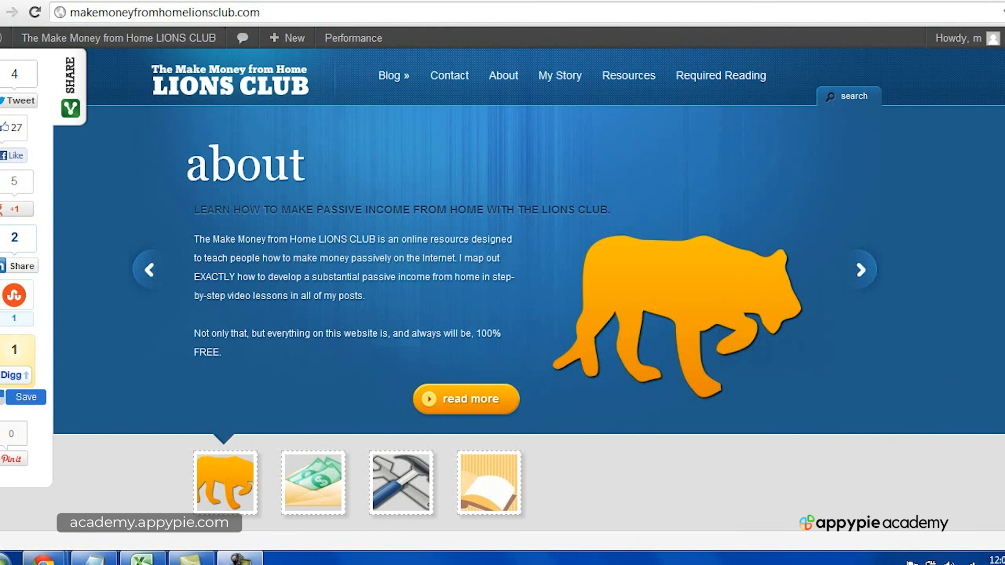
Step: Look through the home page from the about banner down to the newsletter signup form and return to the banner
{"action": "scroll", "coordinate": [503, 298], "scroll_direction": "down", "scroll_amount": 10}
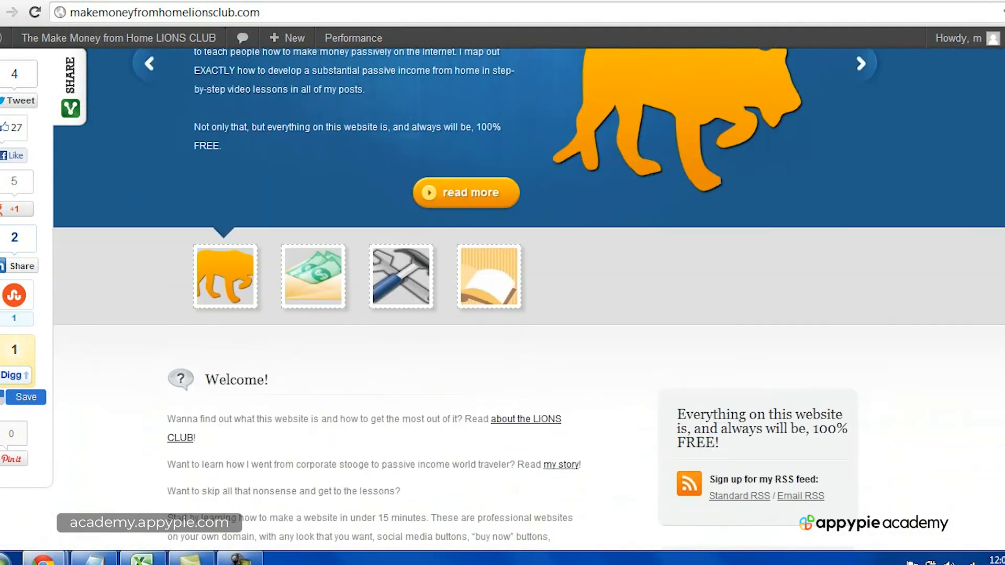
{"action": "scroll", "coordinate": [714, 385], "scroll_direction": "down", "scroll_amount": 8}
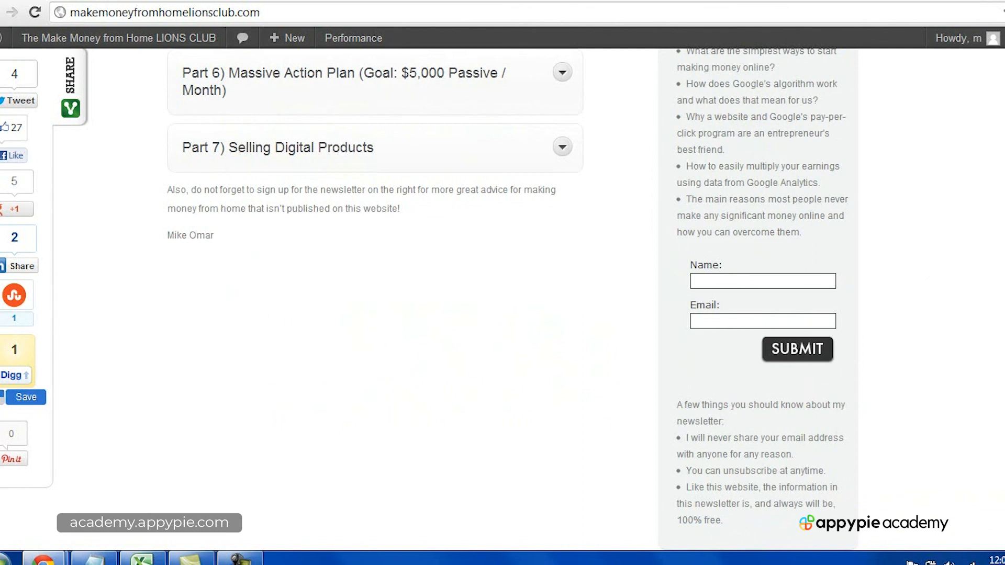
{"action": "scroll", "coordinate": [503, 416], "scroll_direction": "up", "scroll_amount": 18}
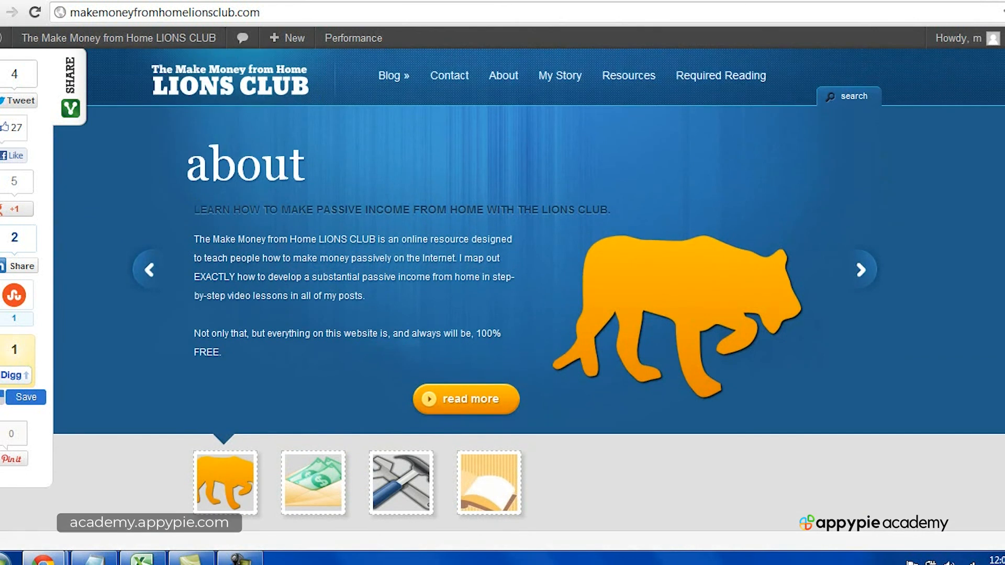
{"action": "left_click", "coordinate": [241, 558]}
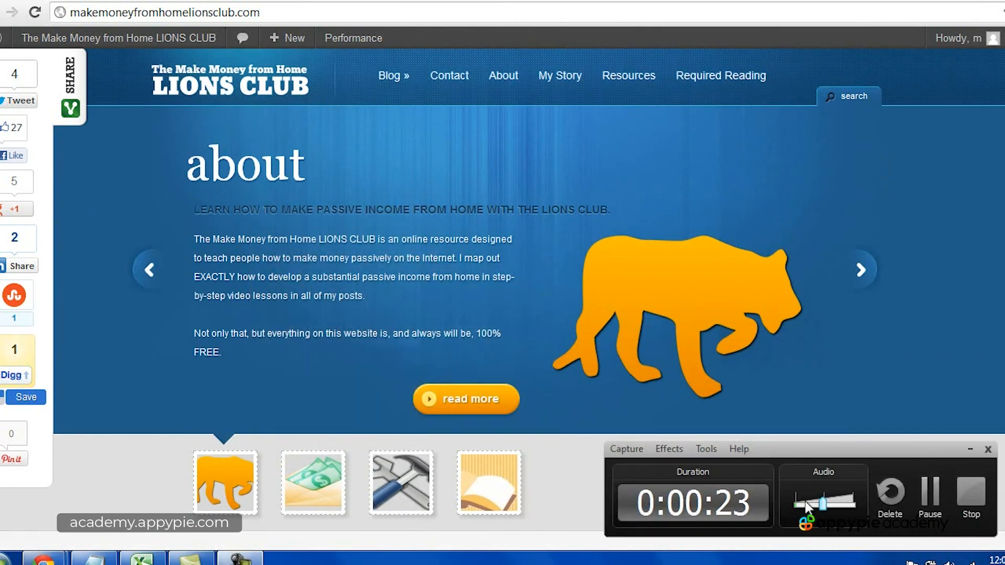